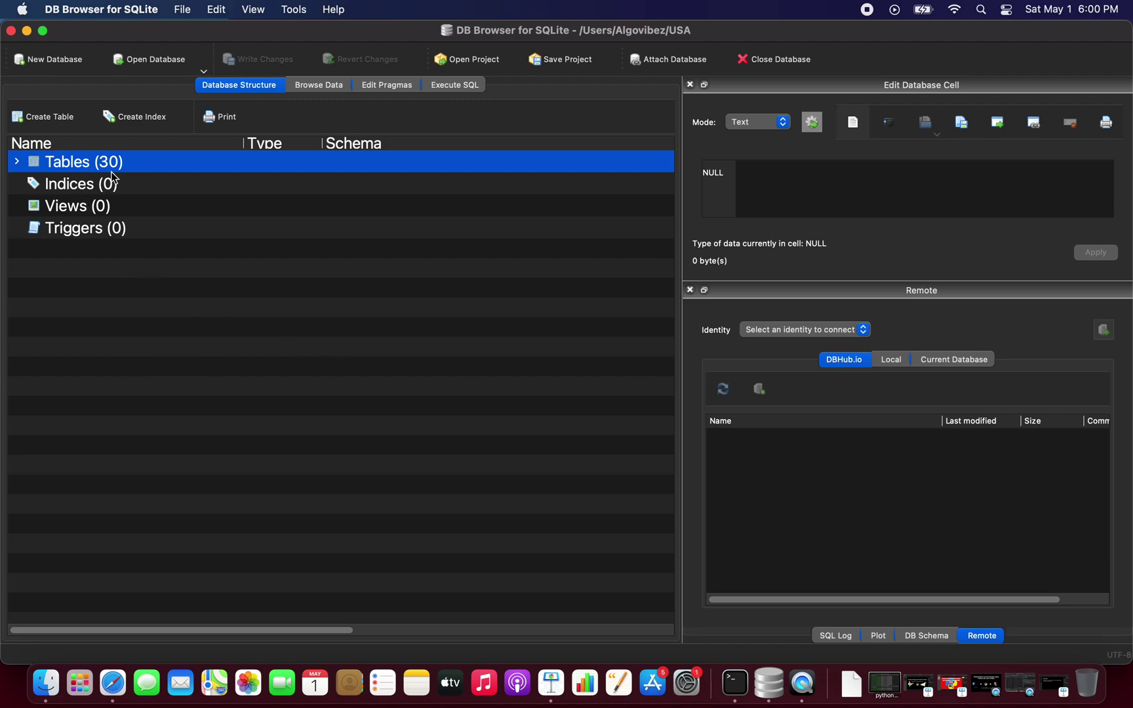
- Expand the Tables (30) list to show AAPL, AMGN and the other stock tables
{"action": "left_click", "coordinate": [16, 163]}
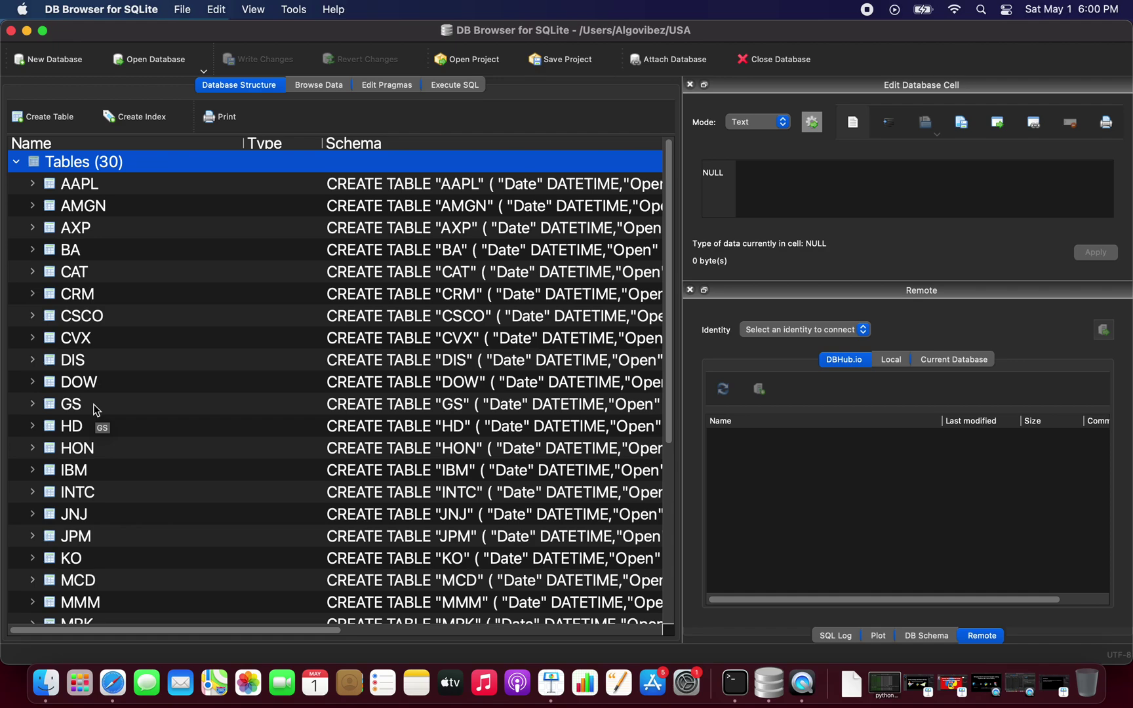
- Browse the AAPL table's 10,181 rows of Date, Open, High, Low, Close, Adj Close, Volume
{"action": "left_click", "coordinate": [317, 85]}
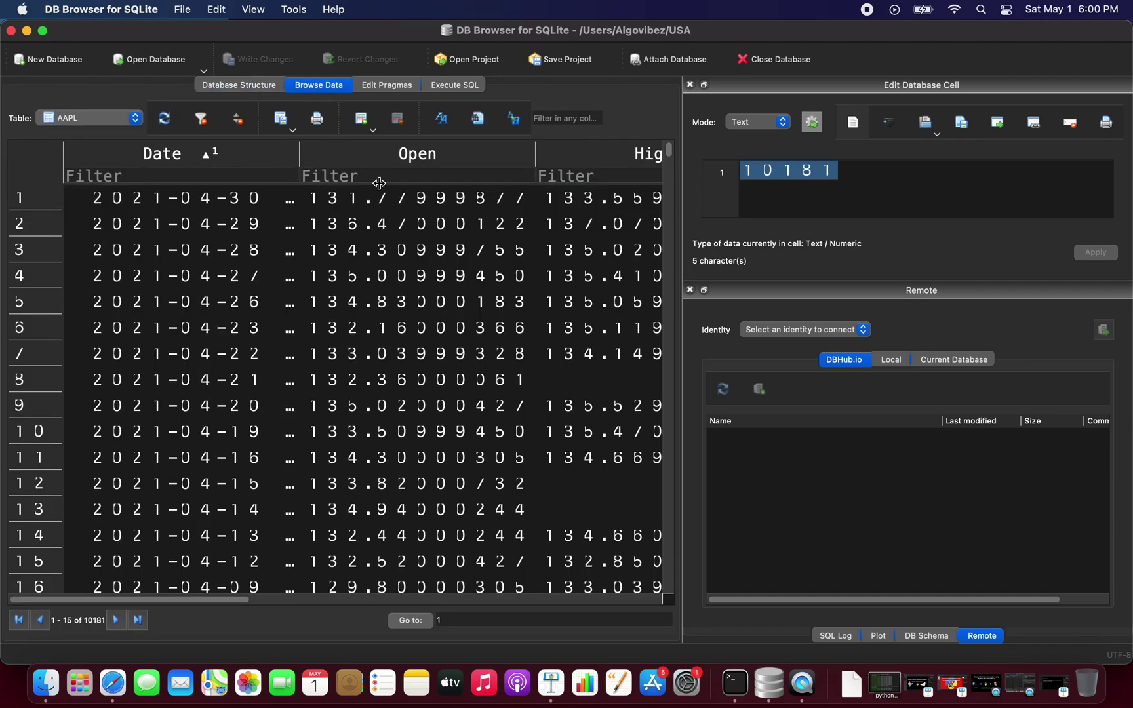
{"action": "scroll", "coordinate": [469, 206], "scroll_direction": "right", "scroll_amount": 6}
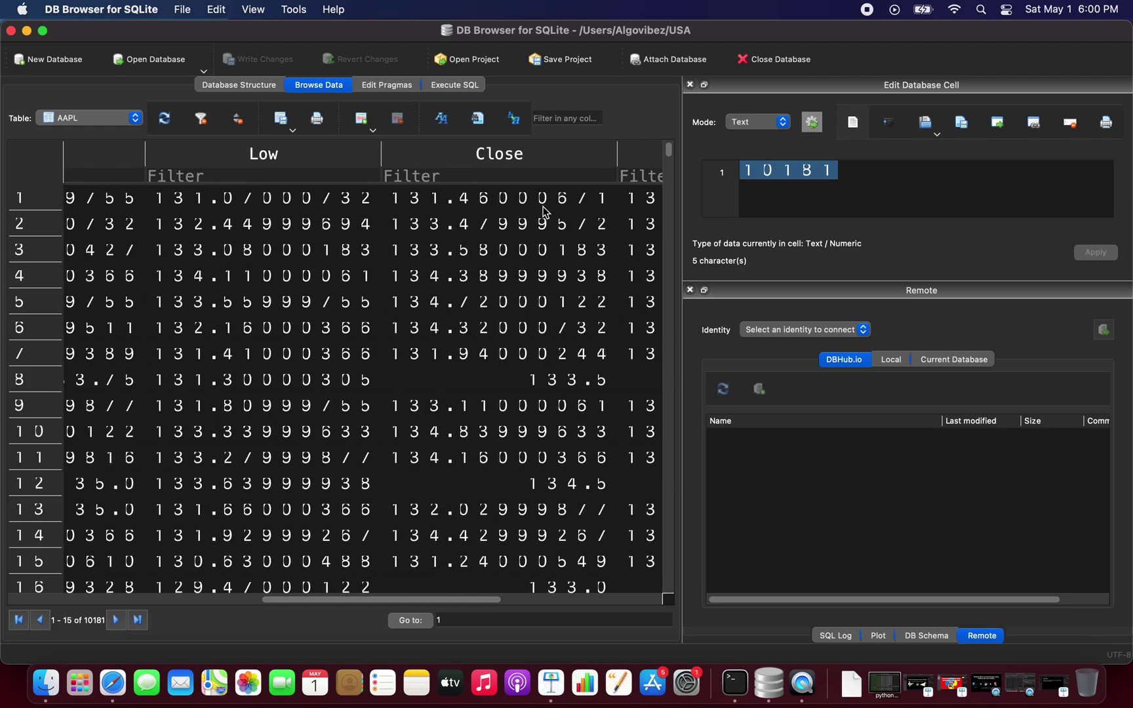
{"action": "scroll", "coordinate": [543, 210], "scroll_direction": "right", "scroll_amount": 6}
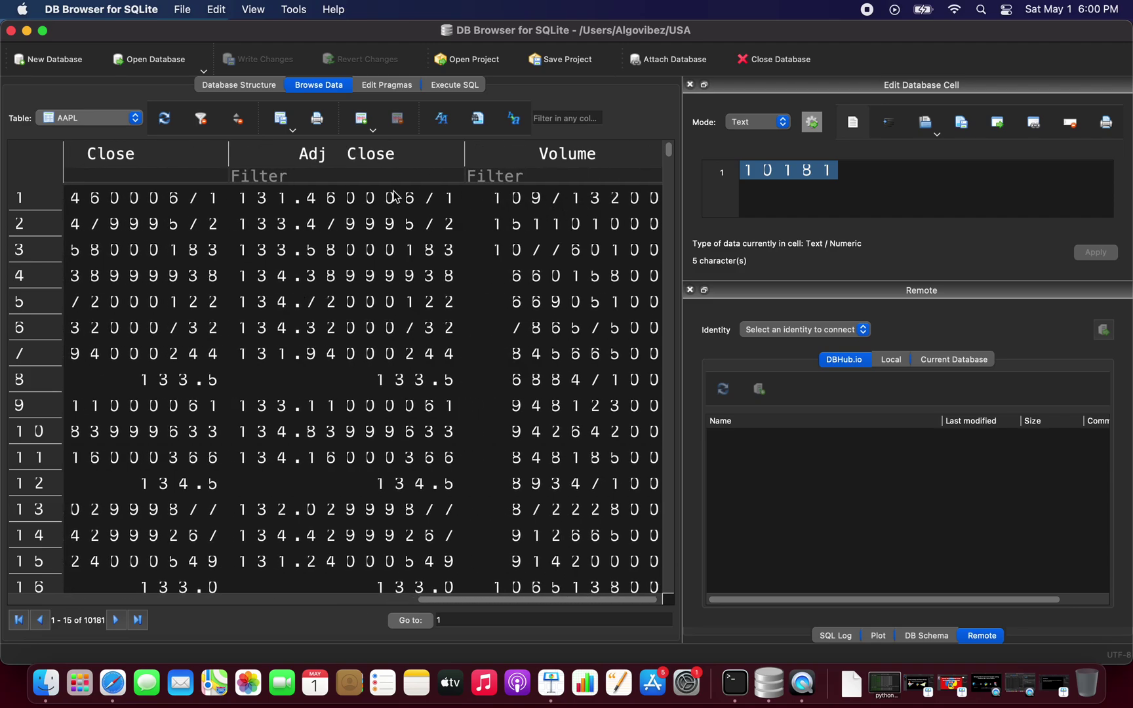
{"action": "scroll", "coordinate": [307, 200], "scroll_direction": "left", "scroll_amount": 10}
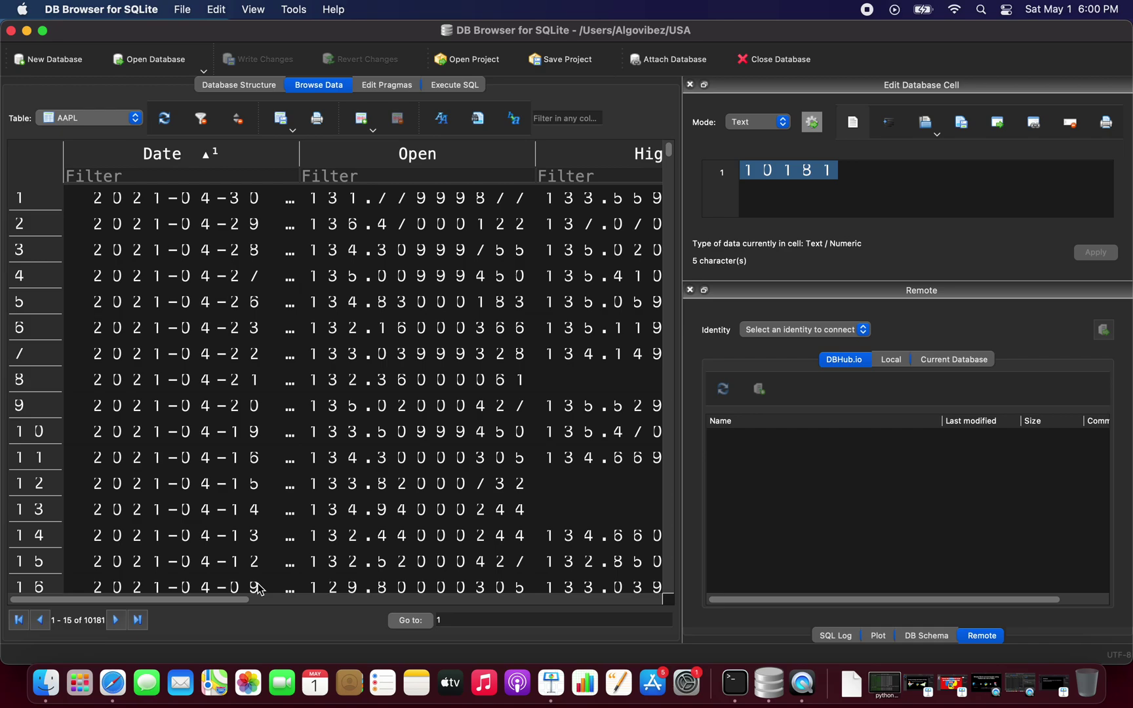
{"action": "left_click", "coordinate": [113, 684]}
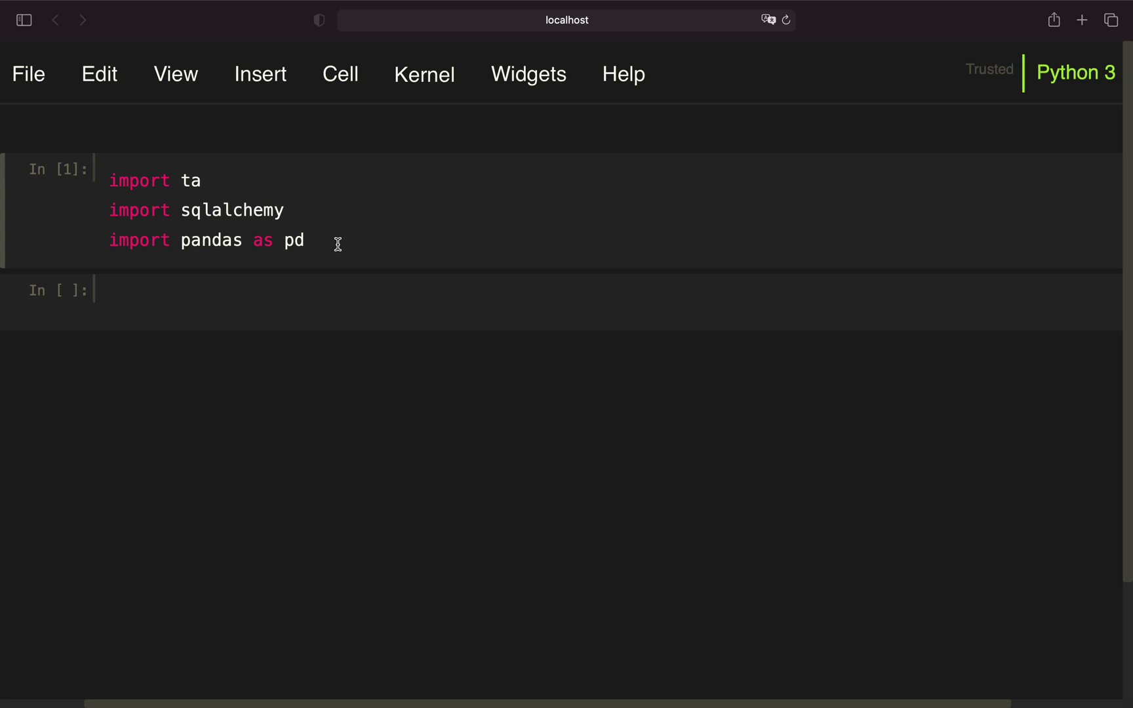
- Run !pip install ta to confirm it's already installed, then delete that cell
{"action": "left_click", "coordinate": [245, 303]}
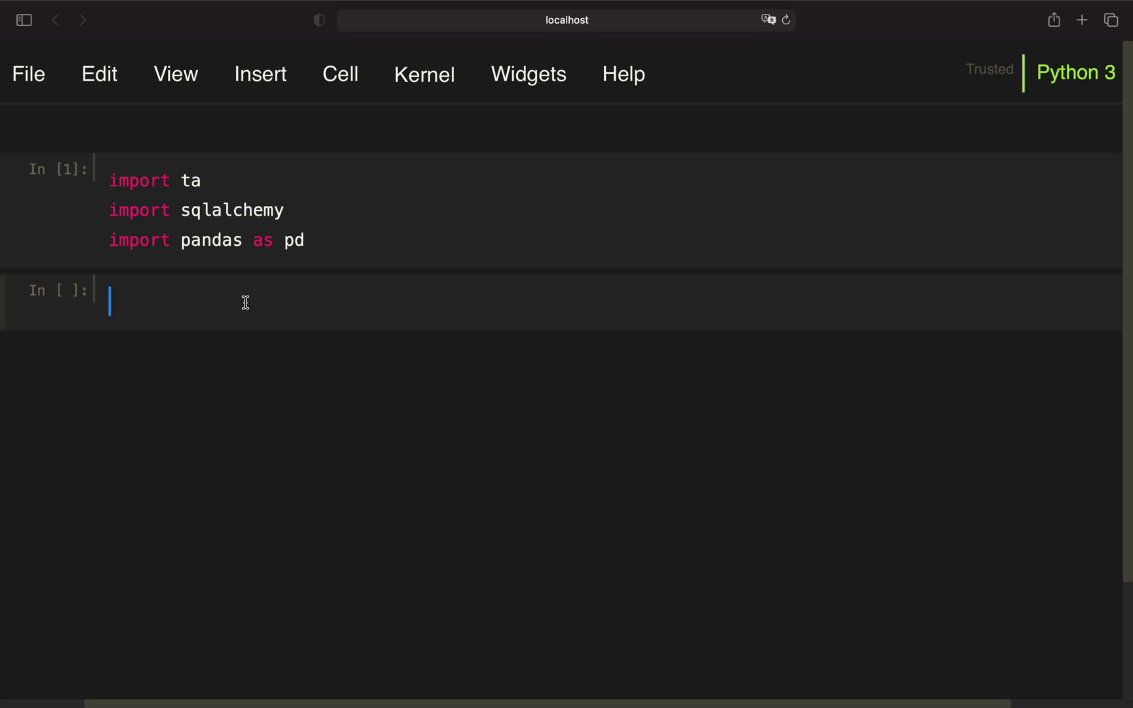
{"action": "type", "text": "!pip i"}
{"action": "type", "text": "nstall ta"}
{"action": "key", "text": "shift+Return"}
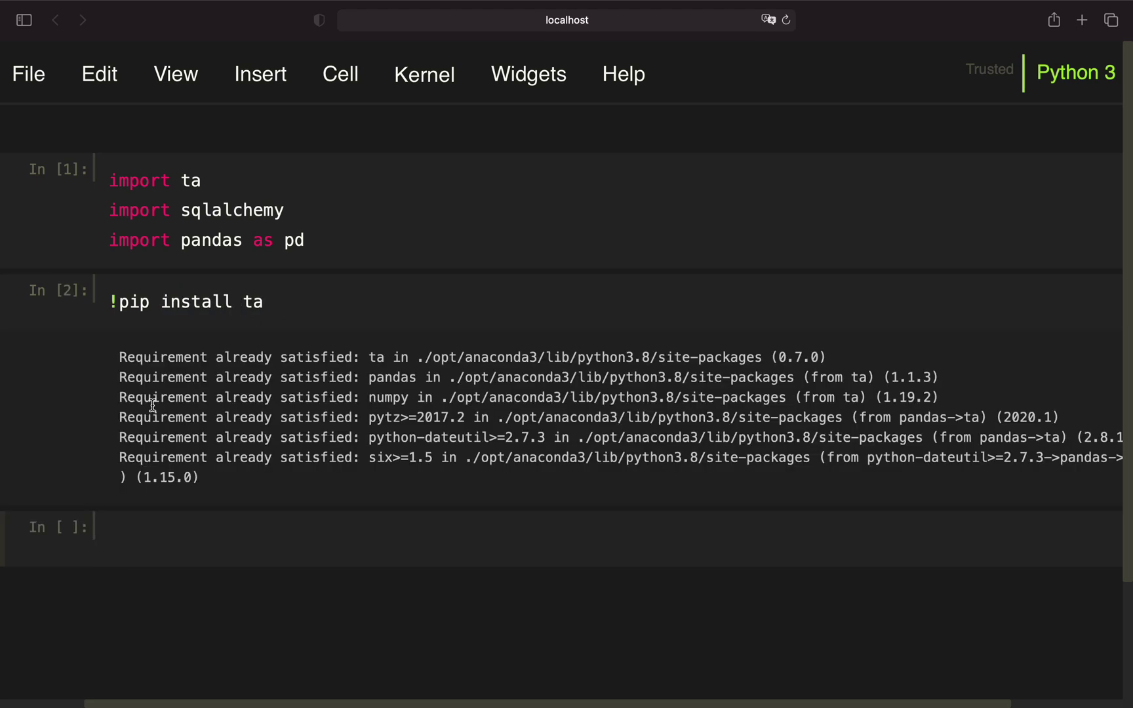
{"action": "left_click", "coordinate": [56, 316]}
{"action": "key", "text": "d"}
{"action": "key", "text": "d"}
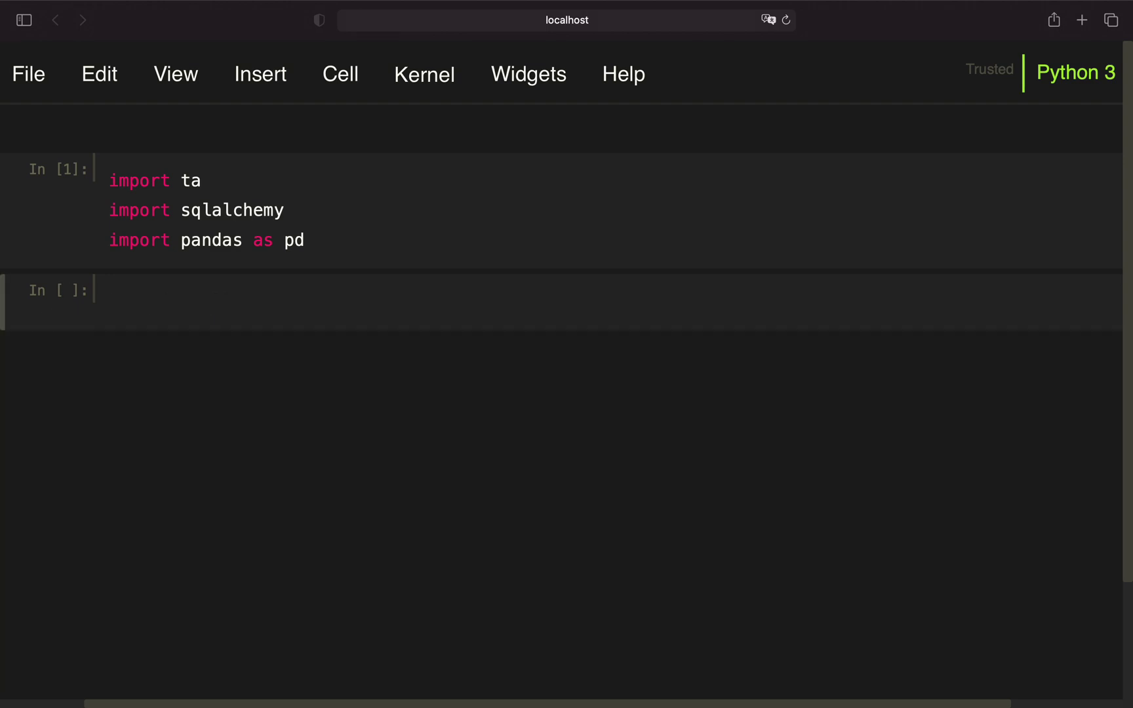
- Create and run engine = sqlalchemy.create_engine('sqlite:///USA')
{"action": "left_click", "coordinate": [211, 315]}
{"action": "type", "text": "engine = "}
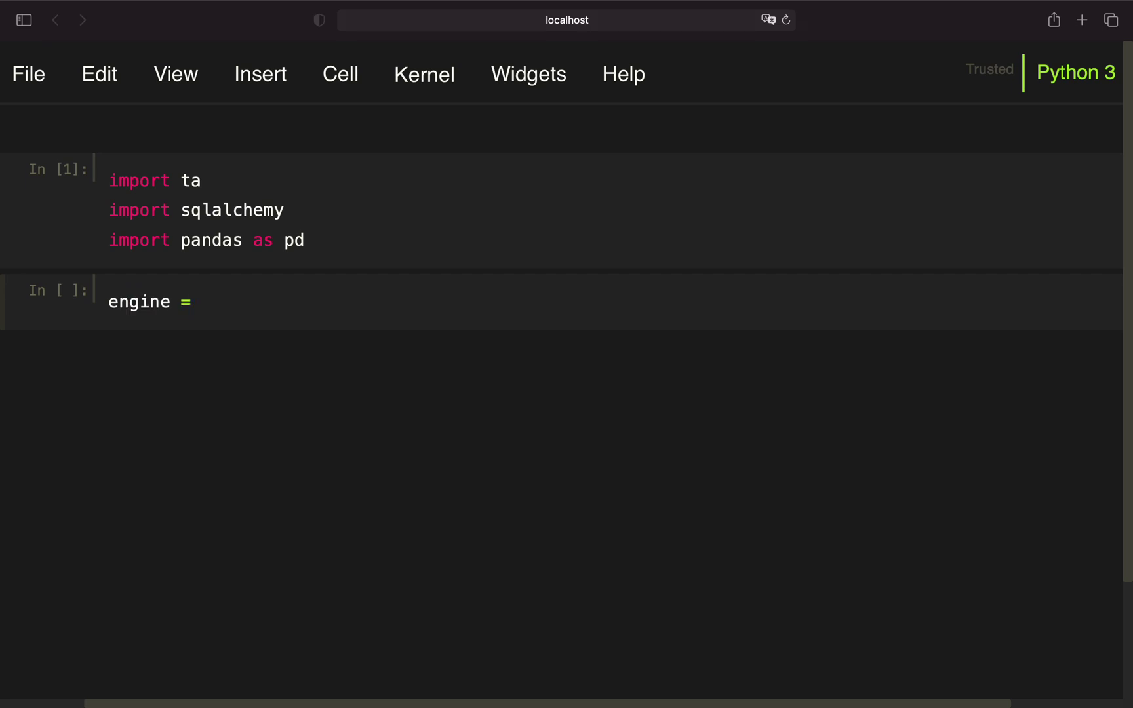
{"action": "type", "text": "sqlalchem"}
{"action": "type", "text": "y.create_"}
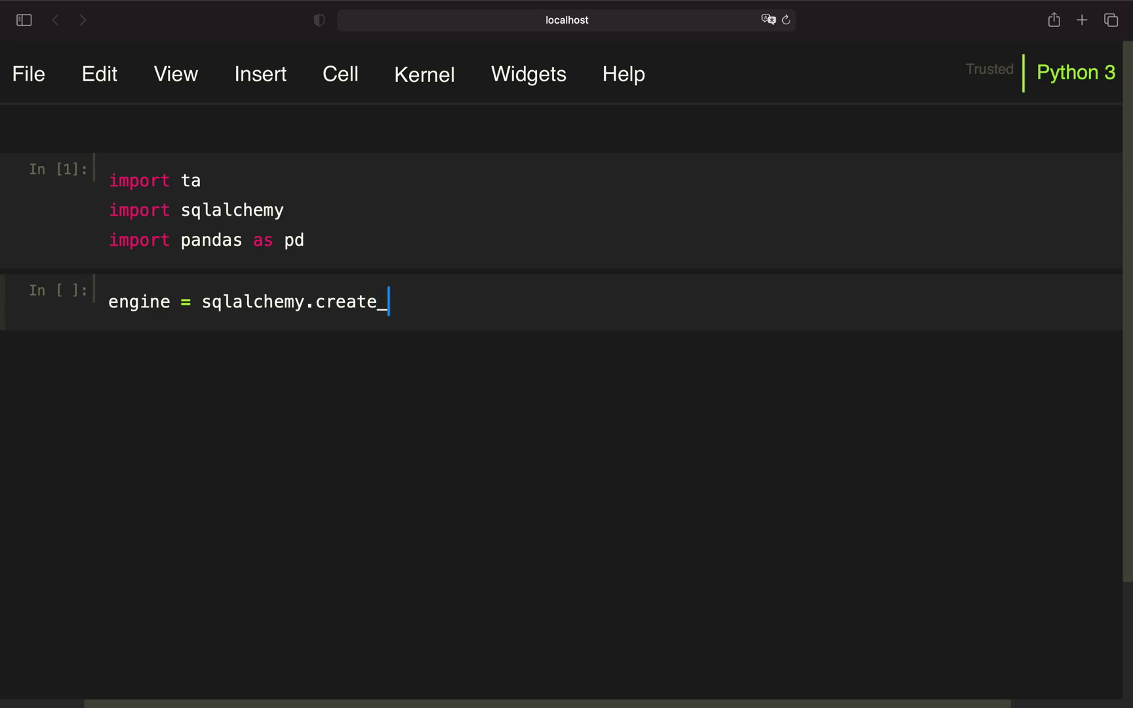
{"action": "type", "text": "engine('sqlite:"}
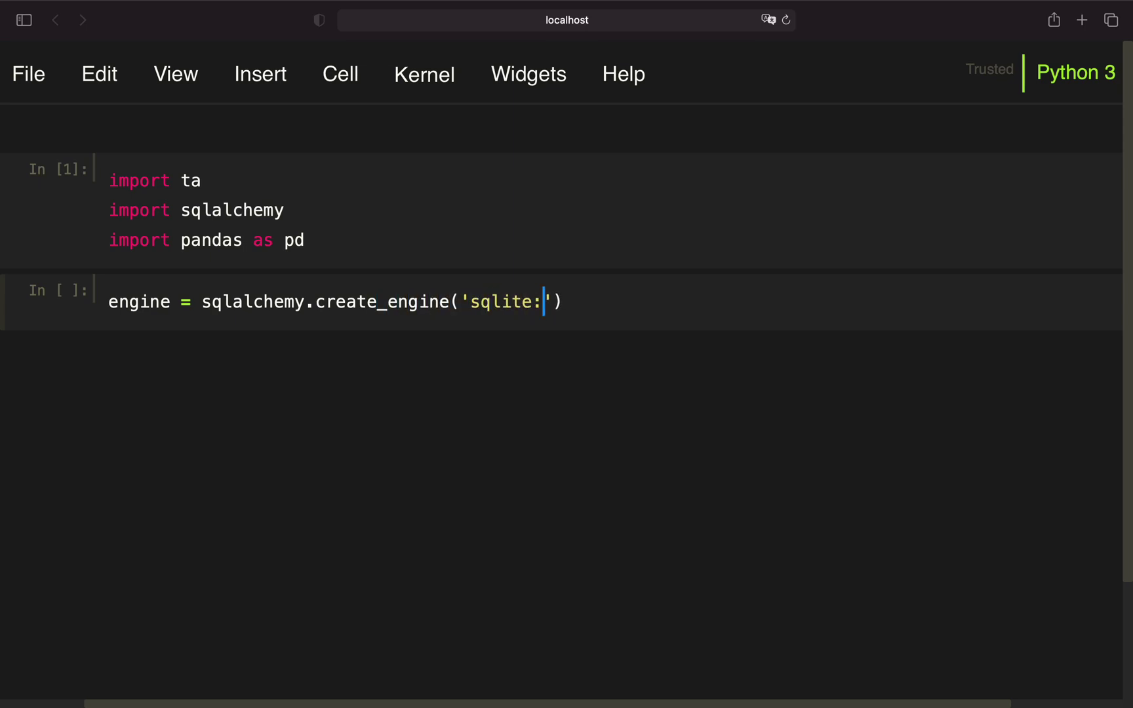
{"action": "type", "text": "///USA"}
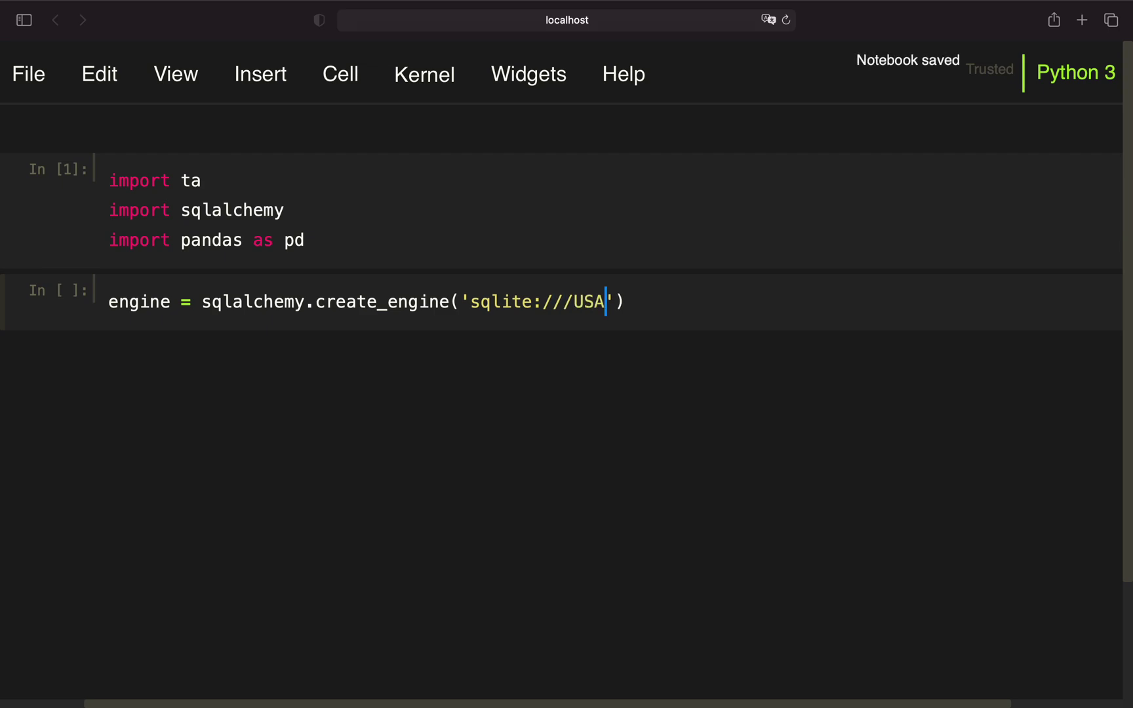
{"action": "key", "text": "shift+Return"}
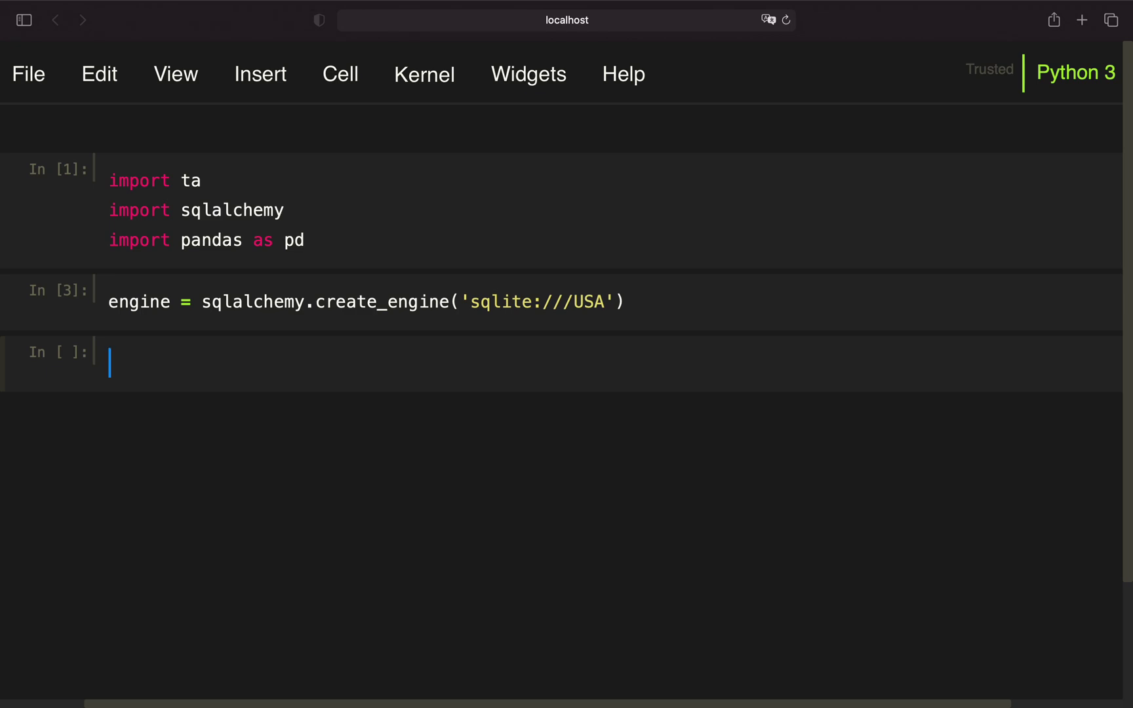
{"action": "type", "text": "names = "}
{"action": "type", "text": "pd.read_s"}
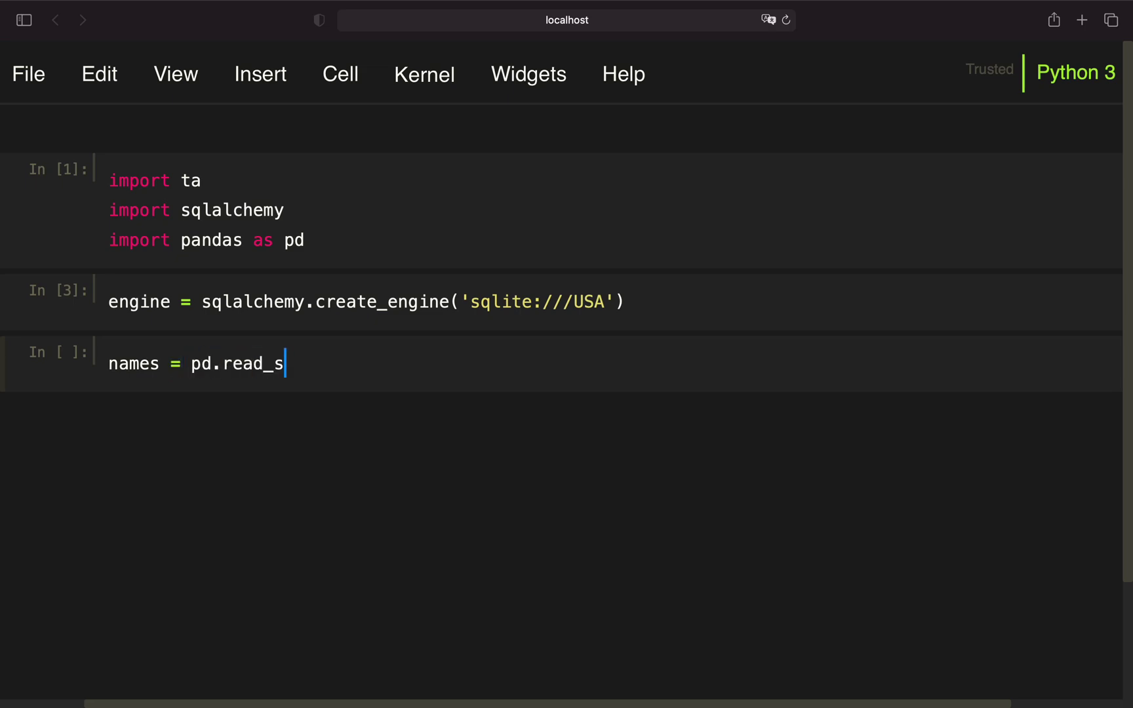
{"action": "type", "text": "ql()"}
- Write a pd.read_sql query of sqlite_master selecting names where type is table, using engine
{"action": "key", "text": "Left"}
{"action": "type", "text": "'"}
{"action": "type", "text": "SELECT"}
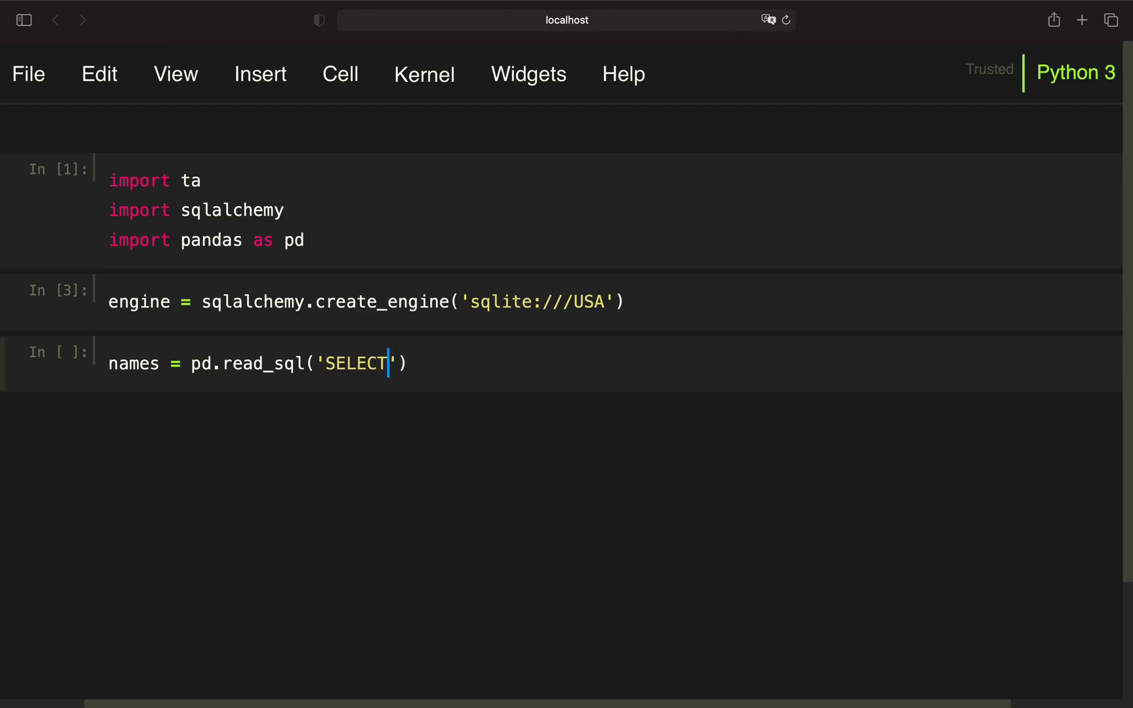
{"action": "type", "text": " name fr"}
{"action": "key", "text": "BackSpace"}
{"action": "key", "text": "BackSpace"}
{"action": "type", "text": "FRO"}
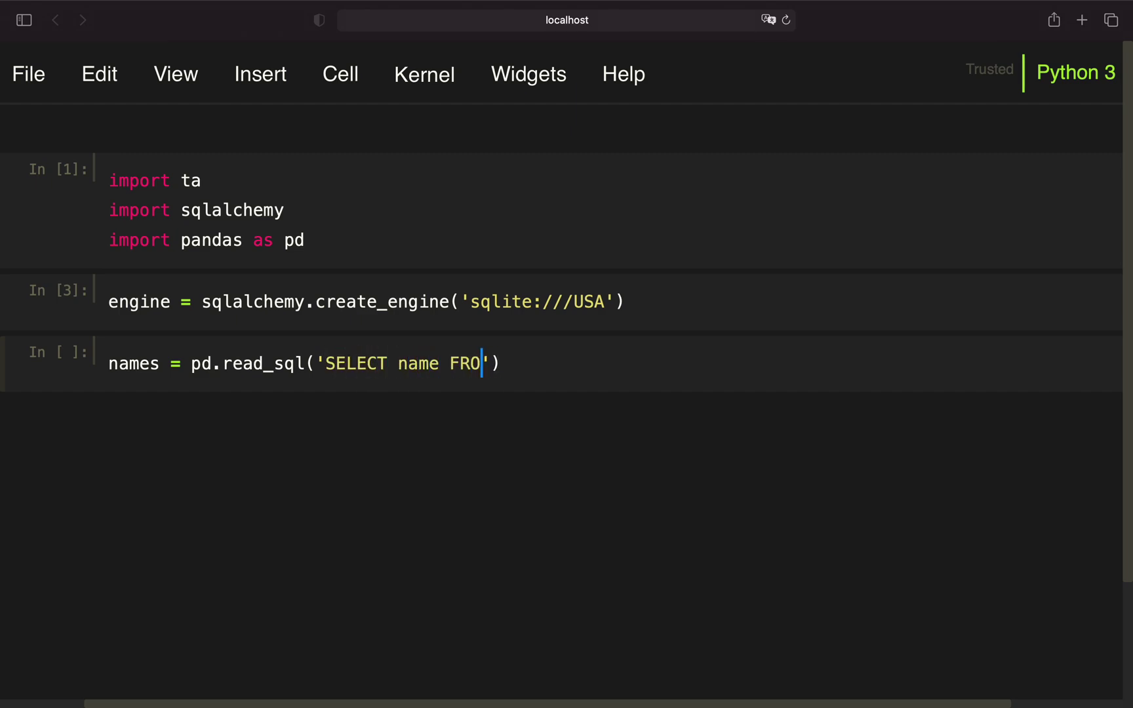
{"action": "type", "text": "M sqlite_master"}
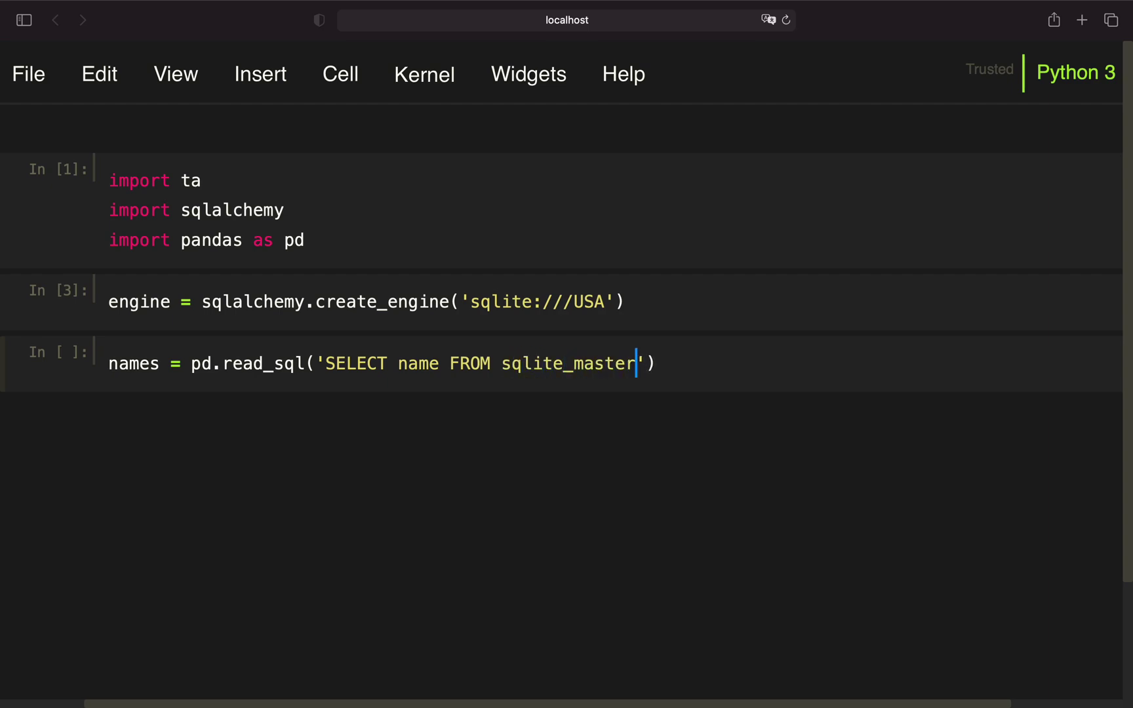
{"action": "type", "text": " WHERE type="}
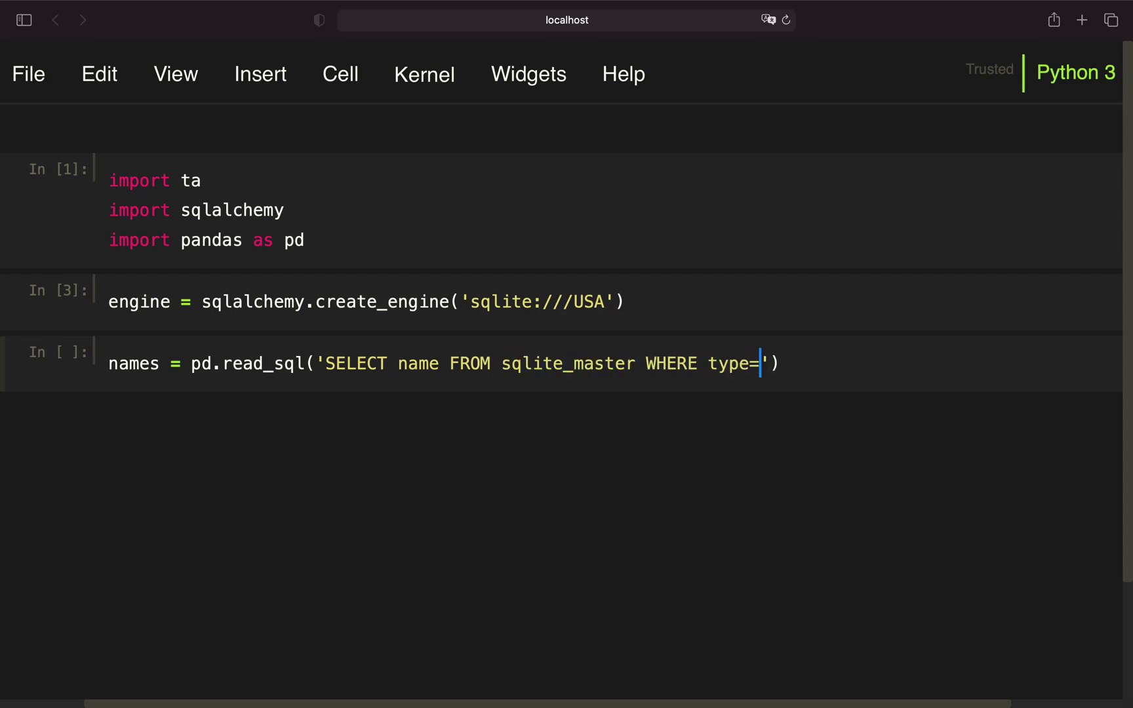
{"action": "type", "text": "'t"}
{"action": "key", "text": "BackSpace"}
{"action": "key", "text": "BackSpace"}
{"action": "type", "text": "\"t\""}
{"action": "key", "text": "Left"}
{"action": "type", "text": "able"}
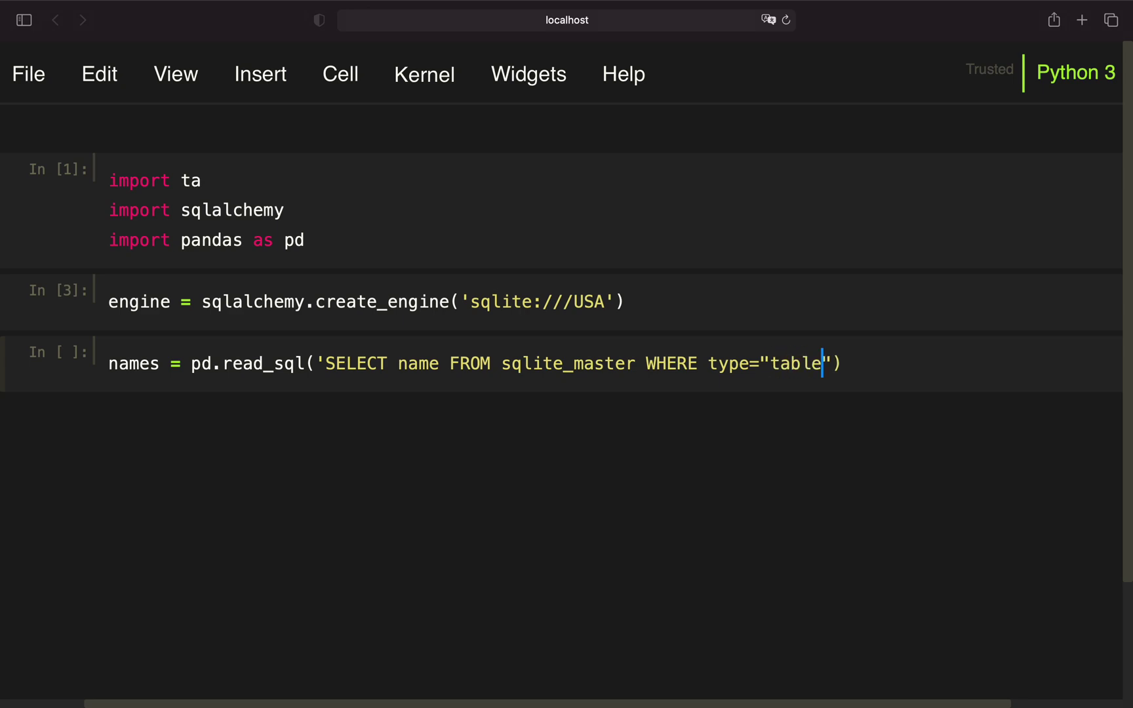
{"action": "key", "text": "Right"}
{"action": "type", "text": "'"}
{"action": "type", "text": "'"}
{"action": "key", "text": "BackSpace"}
{"action": "type", "text": ".en"}
{"action": "key", "text": "BackSpace"}
{"action": "key", "text": "BackSpace"}
{"action": "key", "text": "BackSpace"}
{"action": "type", "text": ",engine"}
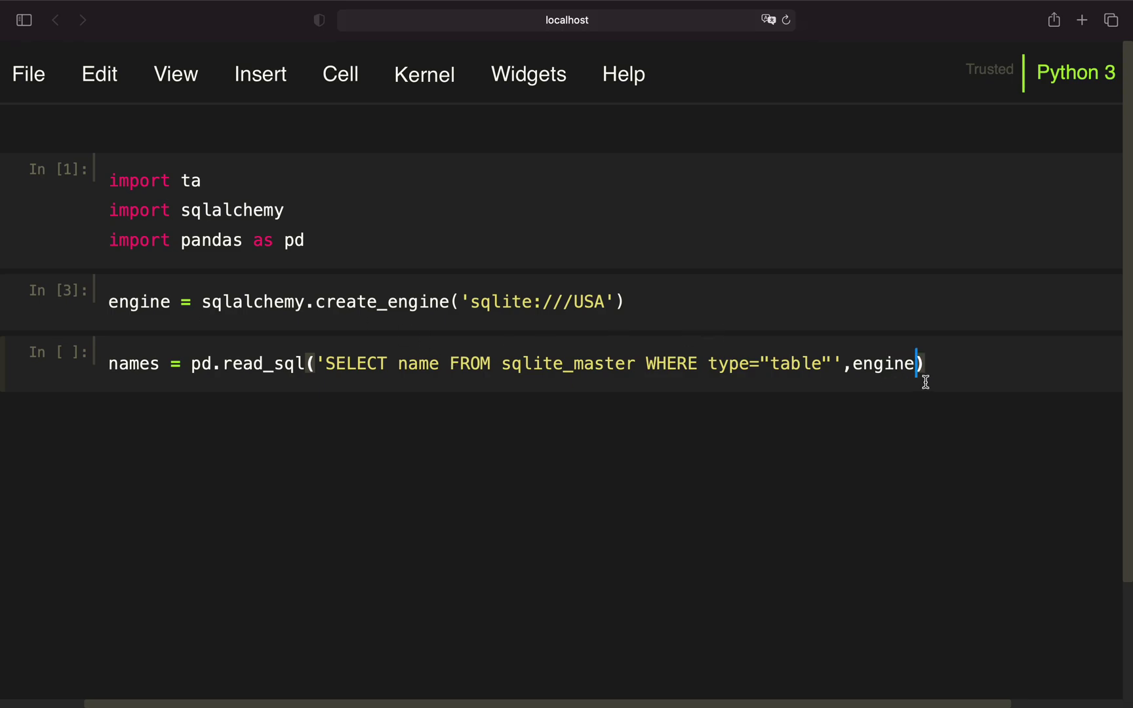
- Run the query and display names, listing tickers MMM, AXP, AMGN and AAPL
{"action": "left_click", "coordinate": [939, 367]}
{"action": "key", "text": "shift+Return"}
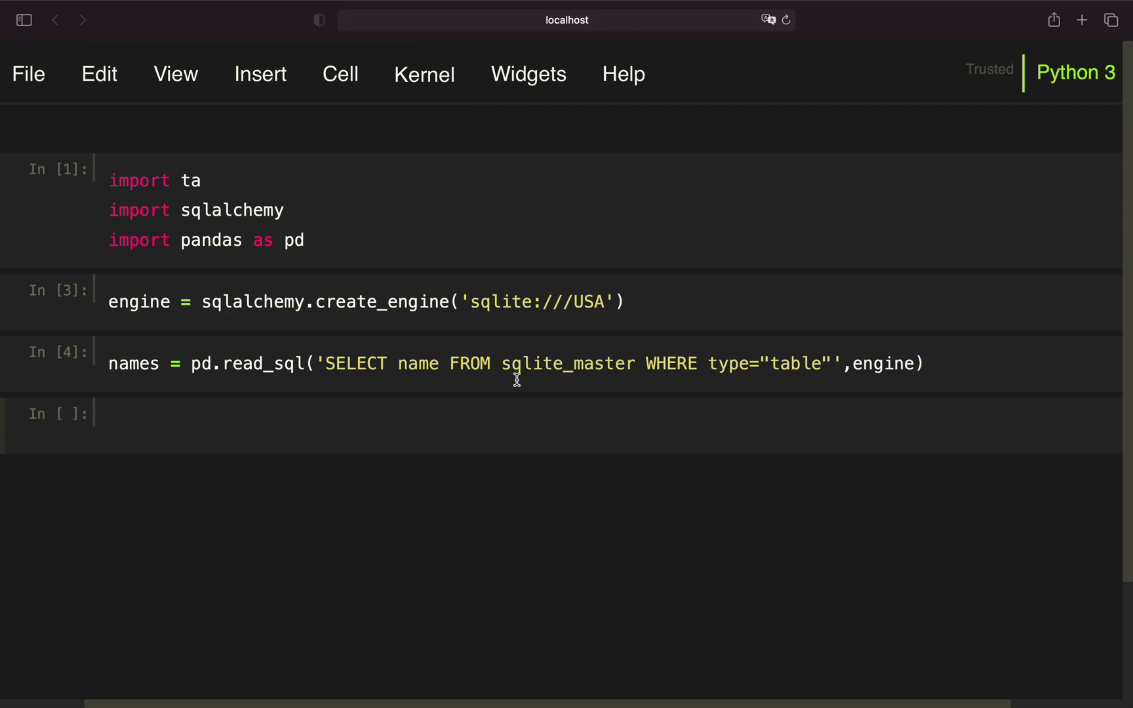
{"action": "type", "text": "names"}
{"action": "key", "text": "shift+Return"}
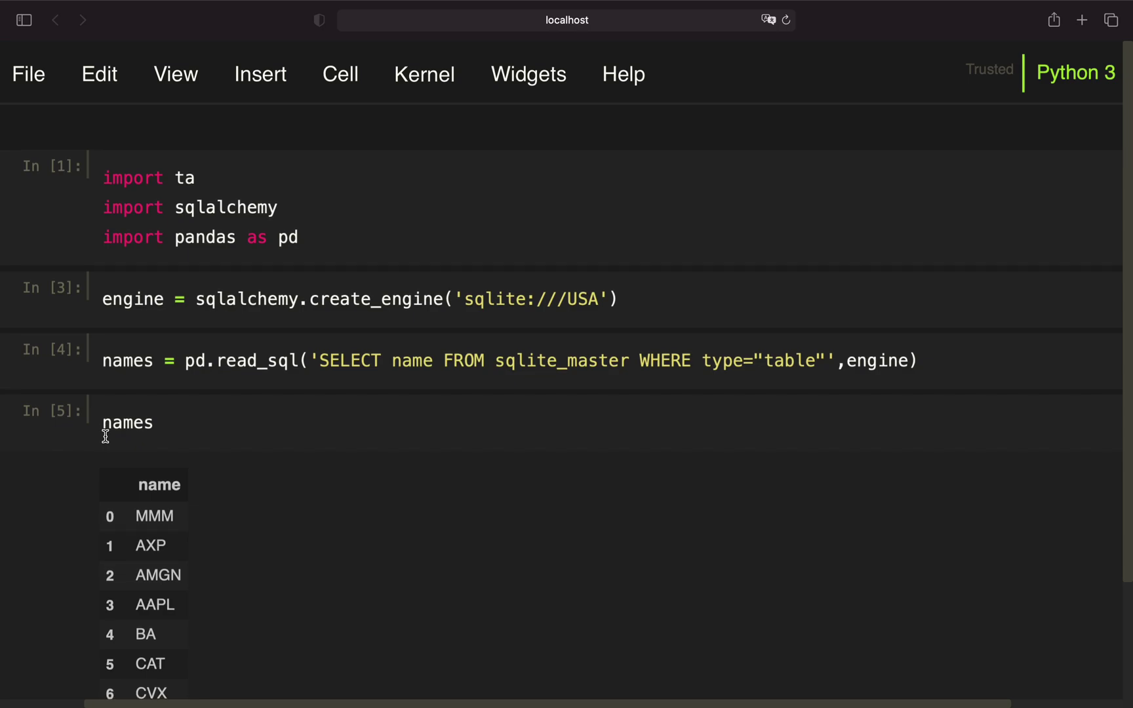
{"action": "scroll", "coordinate": [109, 502], "scroll_direction": "down", "scroll_amount": 5}
{"action": "scroll", "coordinate": [109, 501], "scroll_direction": "down", "scroll_amount": 5}
{"action": "scroll", "coordinate": [109, 501], "scroll_direction": "down", "scroll_amount": 1}
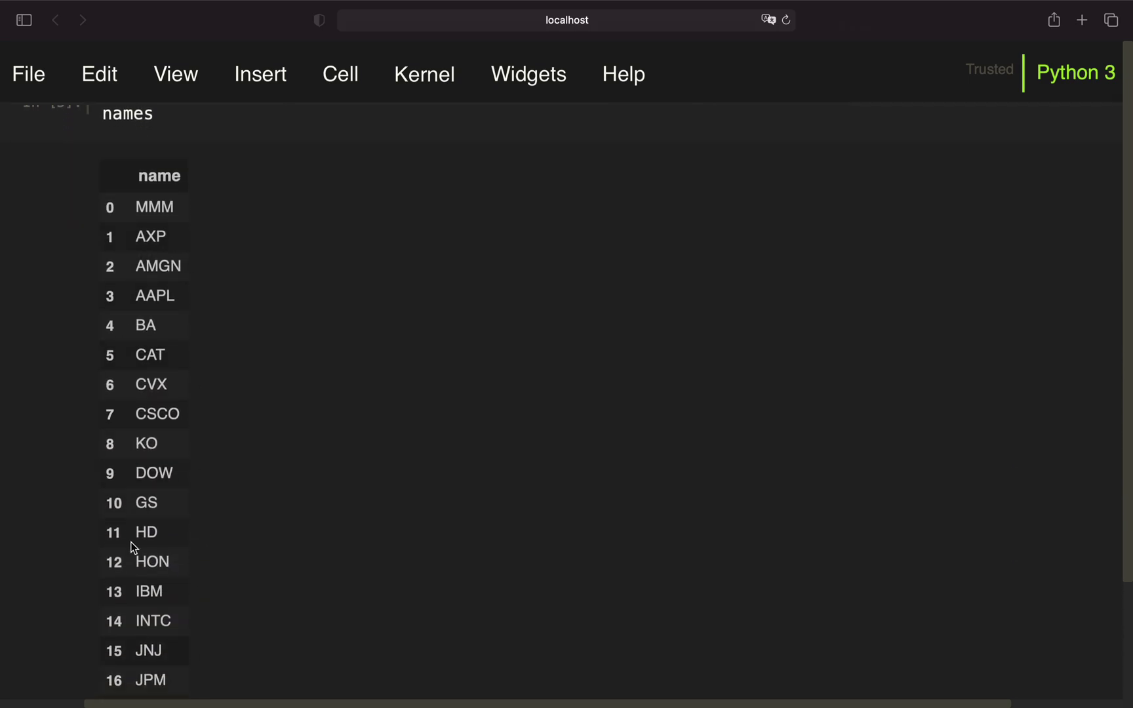
{"action": "scroll", "coordinate": [218, 377], "scroll_direction": "up", "scroll_amount": 4}
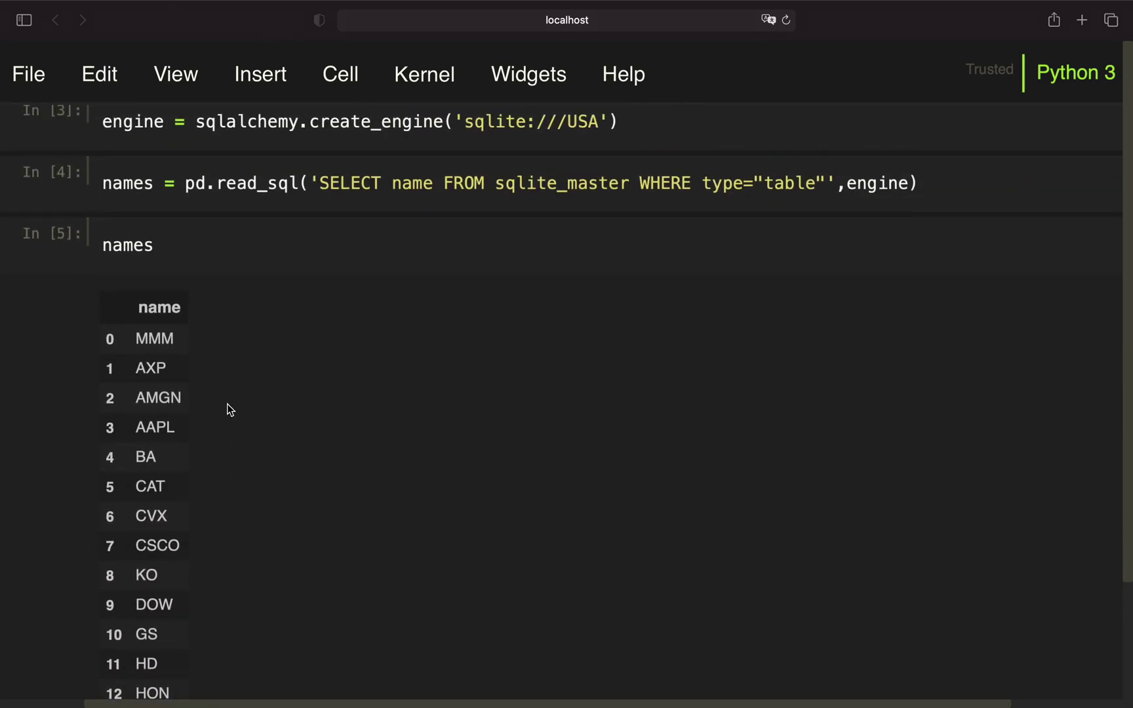
{"action": "scroll", "coordinate": [228, 408], "scroll_direction": "up", "scroll_amount": 3}
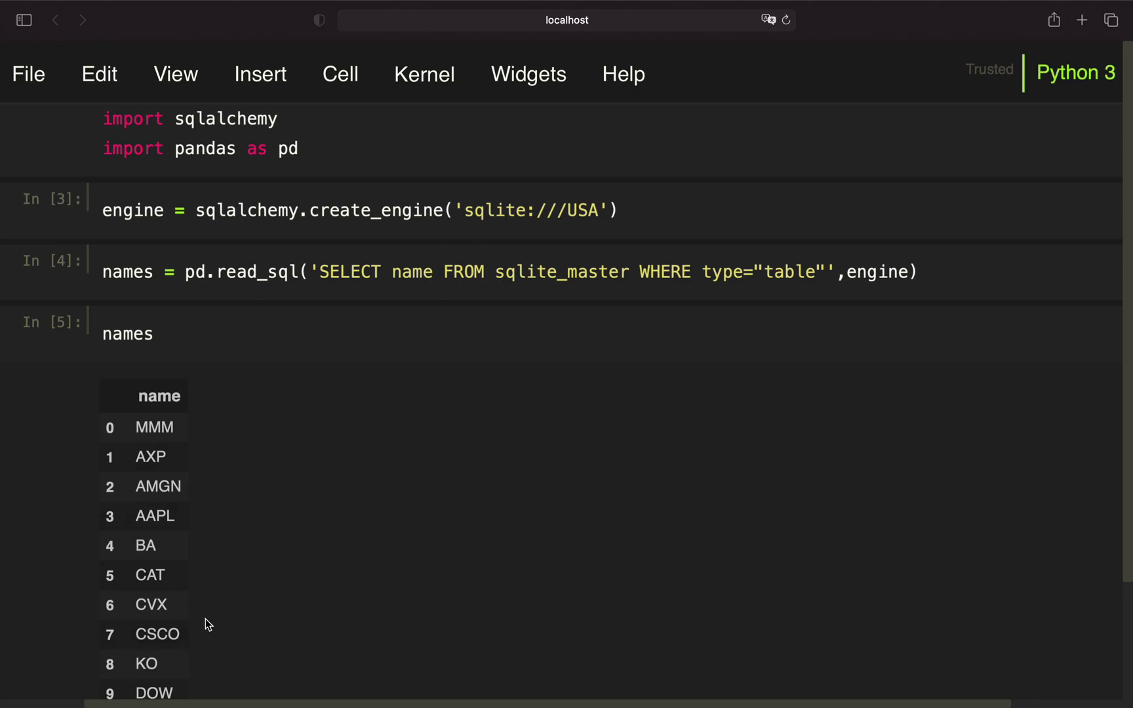
{"action": "left_click", "coordinate": [187, 341]}
{"action": "type", "text": "?"}
- Convert names with names.name.to_list(), check the MMM-to-DIS list, then delete the check cell
{"action": "key", "text": "BackSpace"}
{"action": "type", "text": "= names."}
{"action": "type", "text": "name"}
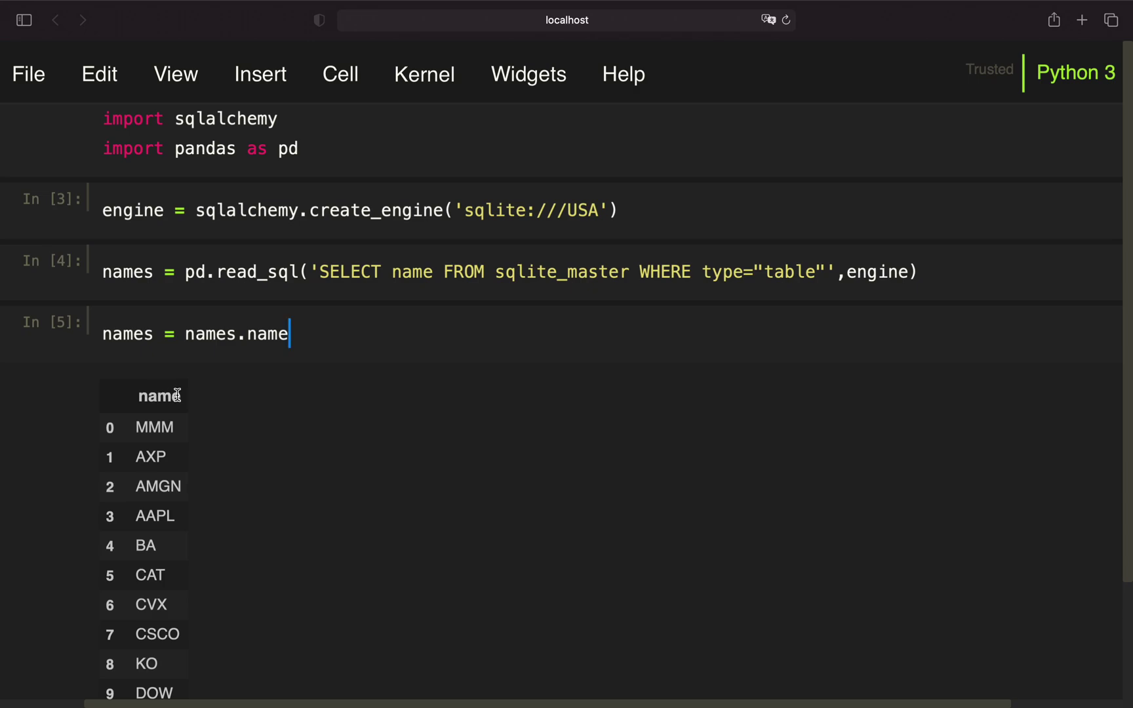
{"action": "type", "text": ".to_"}
{"action": "type", "text": "list()"}
{"action": "key", "text": "shift+Return"}
{"action": "left_click", "coordinate": [215, 487]}
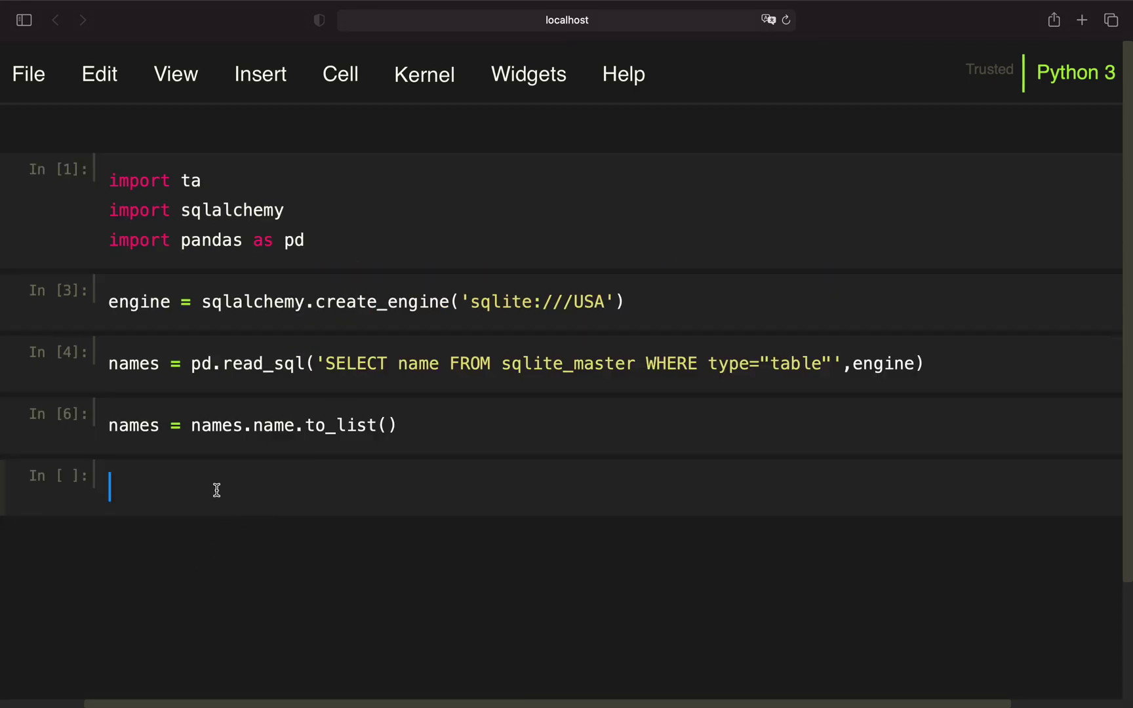
{"action": "type", "text": "names"}
{"action": "key", "text": "shift+Return"}
{"action": "scroll", "coordinate": [92, 501], "scroll_direction": "down", "scroll_amount": 5}
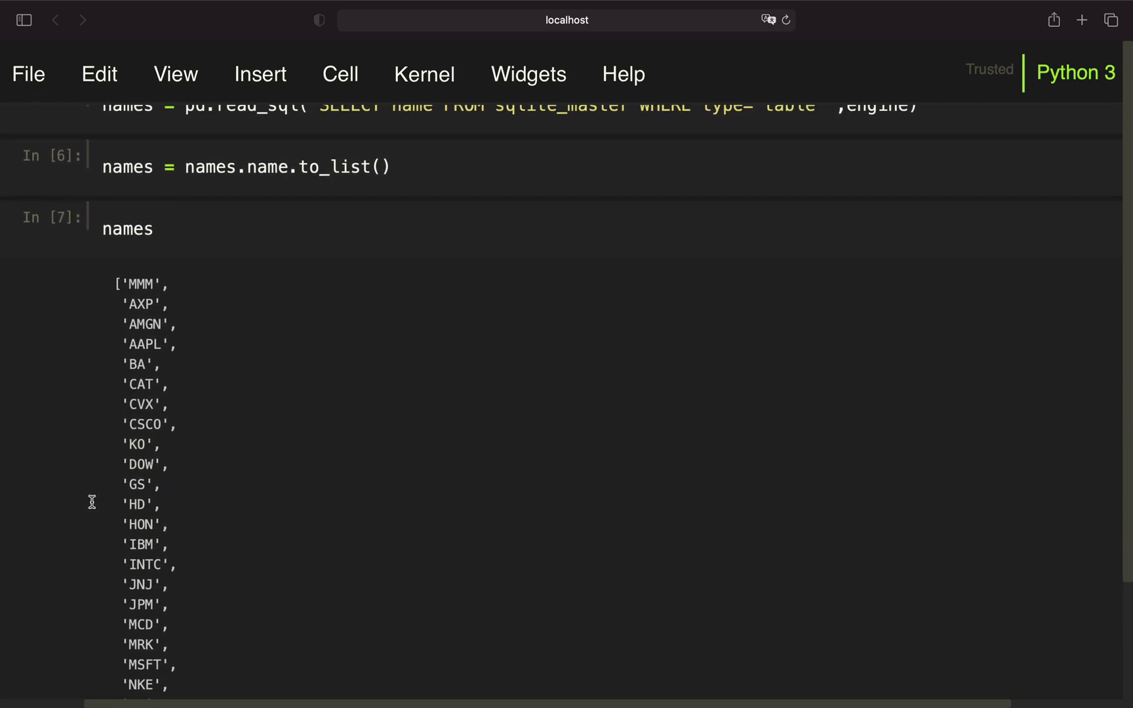
{"action": "scroll", "coordinate": [92, 500], "scroll_direction": "down", "scroll_amount": 5}
{"action": "scroll", "coordinate": [92, 499], "scroll_direction": "down", "scroll_amount": 3}
{"action": "scroll", "coordinate": [91, 499], "scroll_direction": "down", "scroll_amount": 2}
{"action": "scroll", "coordinate": [91, 500], "scroll_direction": "up", "scroll_amount": 2}
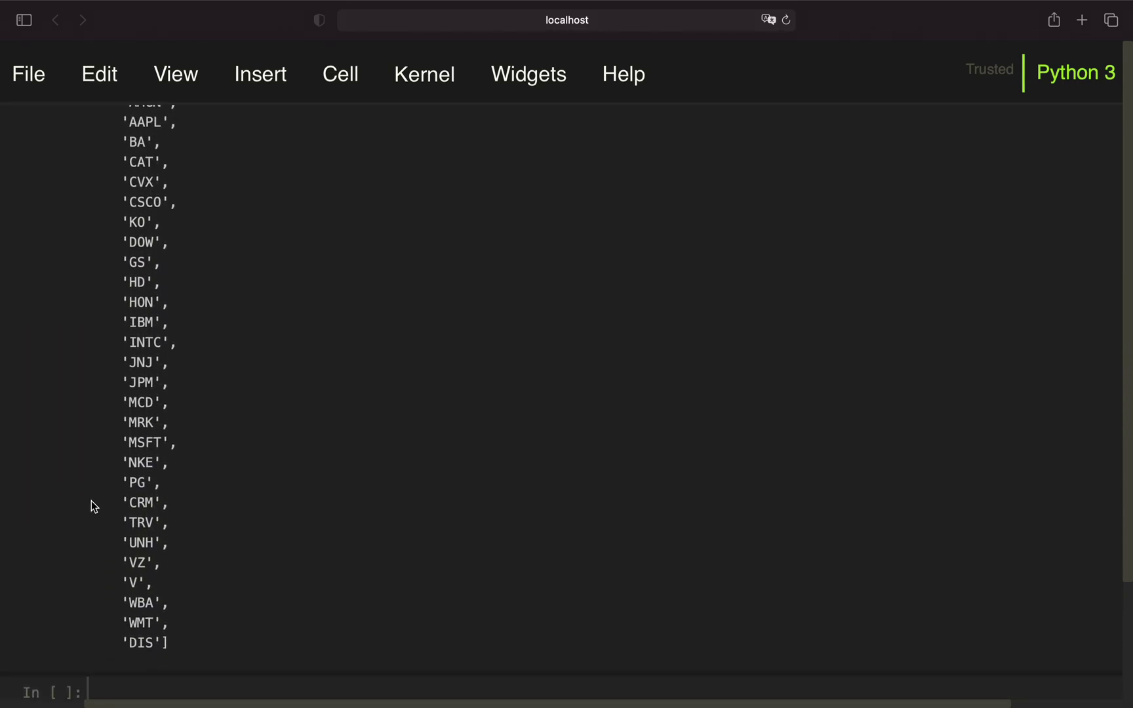
{"action": "scroll", "coordinate": [91, 501], "scroll_direction": "up", "scroll_amount": 5}
{"action": "scroll", "coordinate": [92, 500], "scroll_direction": "up", "scroll_amount": 3}
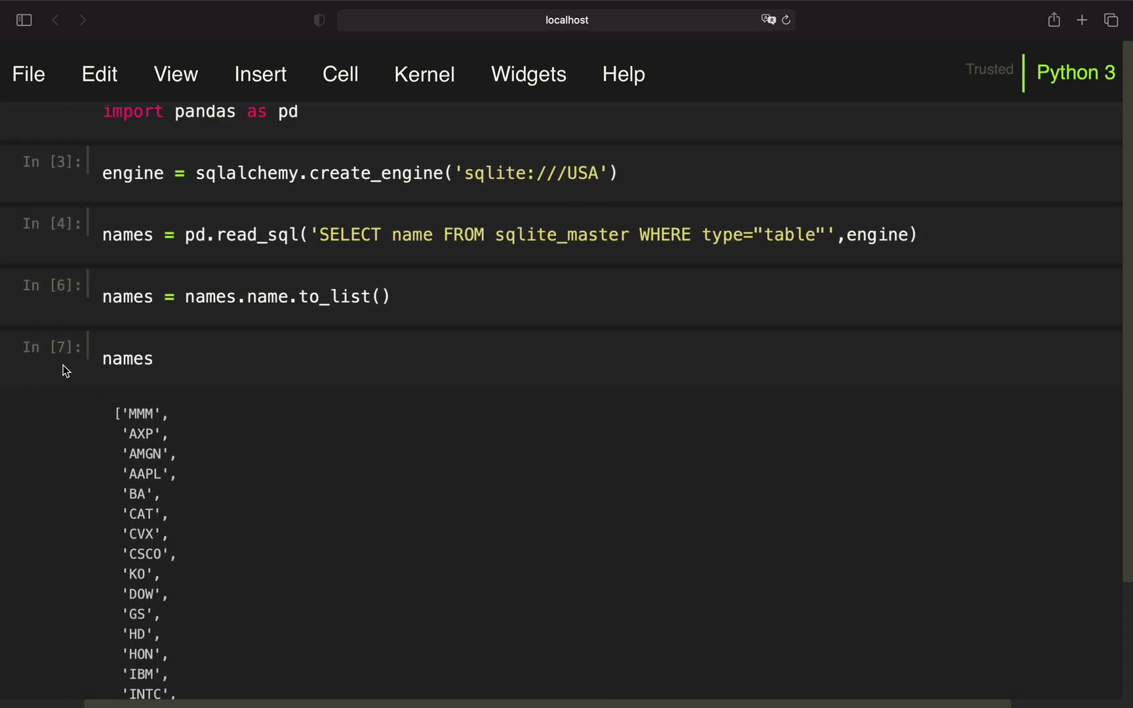
{"action": "key", "text": "d"}
{"action": "key", "text": "d"}
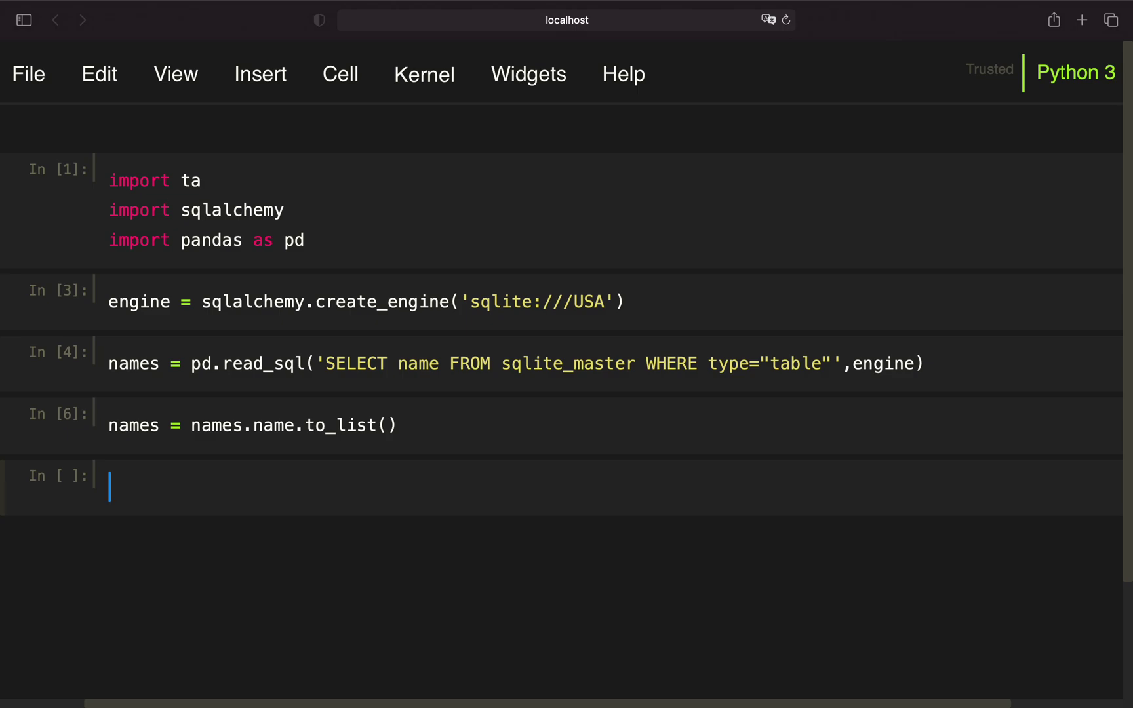
- Save, then write framelist = [] and a loop appending read_sql('SELECT Date, Close FROM' ...)
{"action": "key", "text": "ctrl+s"}
{"action": "type", "text": "f"}
{"action": "type", "text": "ramelist = []"}
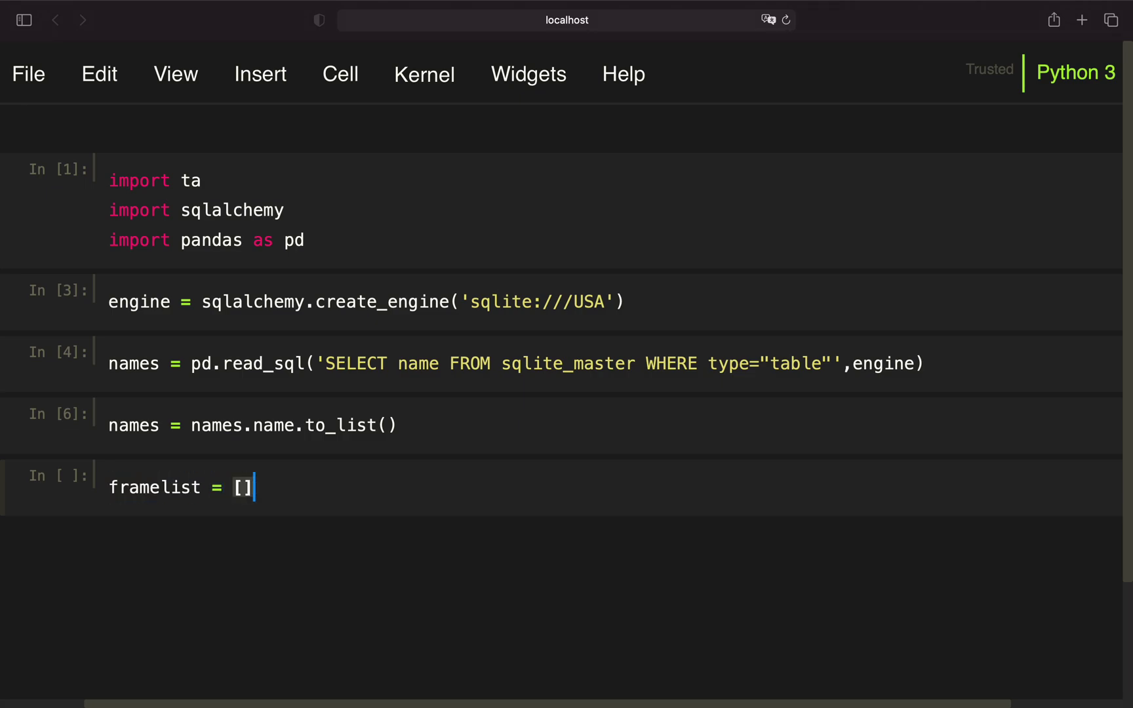
{"action": "key", "text": "Return"}
{"action": "key", "text": "Return"}
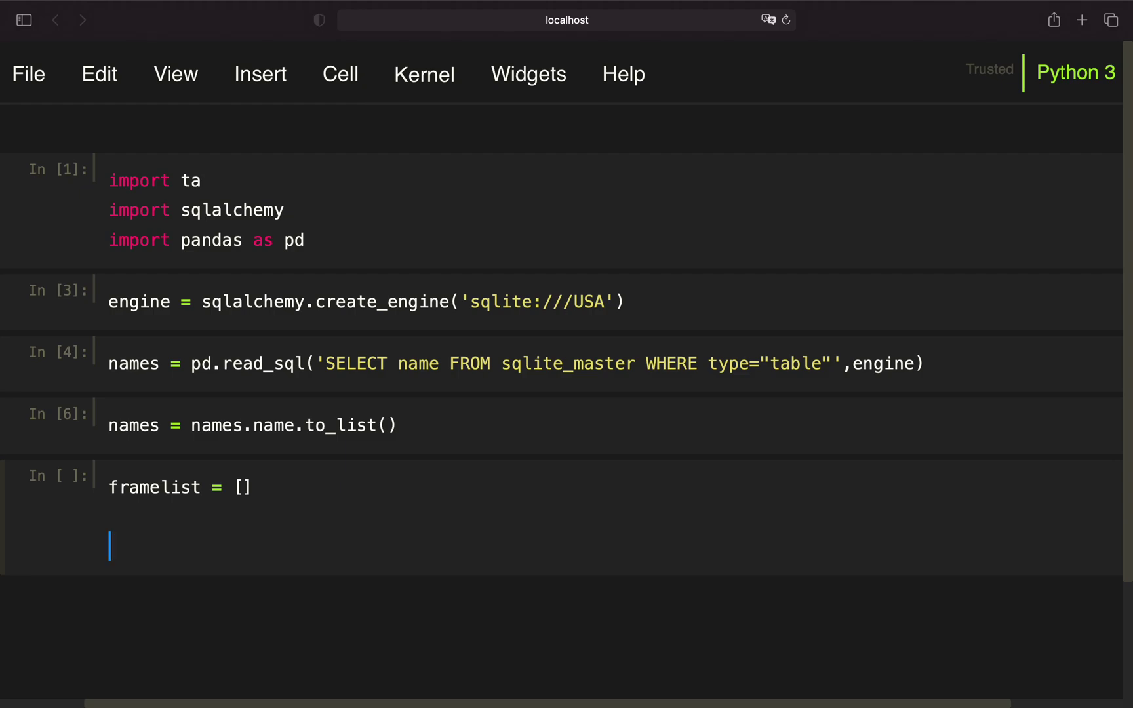
{"action": "type", "text": "f"}
{"action": "type", "text": "or name in names"}
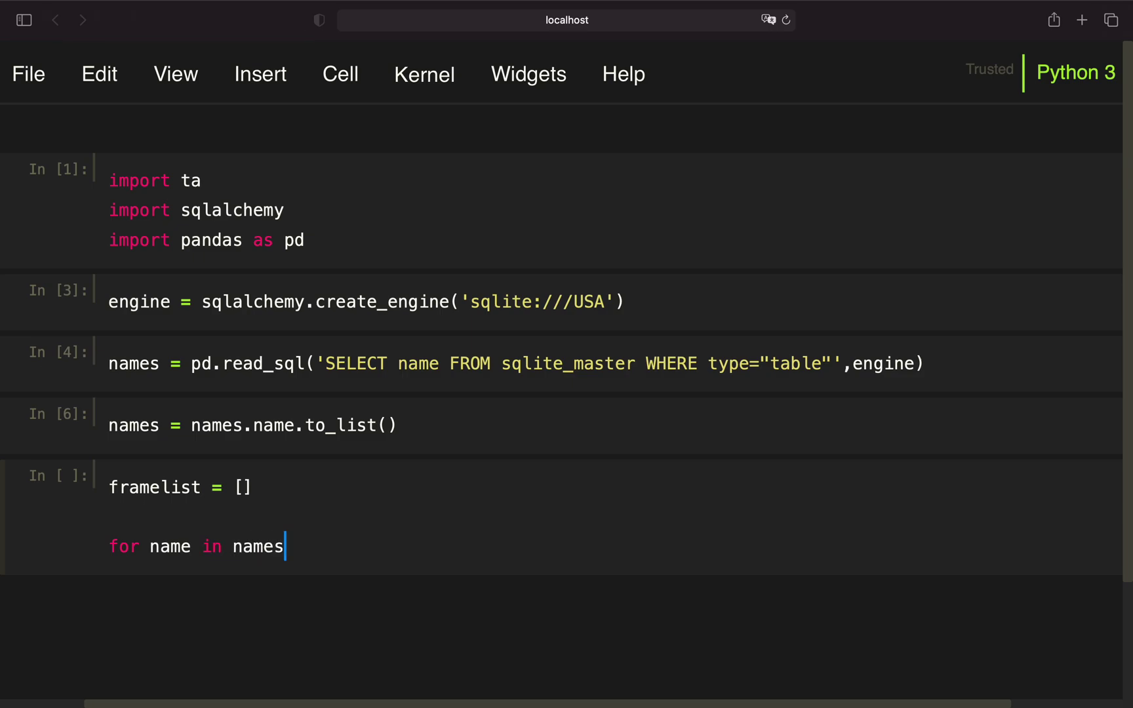
{"action": "type", "text": ":"}
{"action": "key", "text": "Return"}
{"action": "type", "text": "fram"}
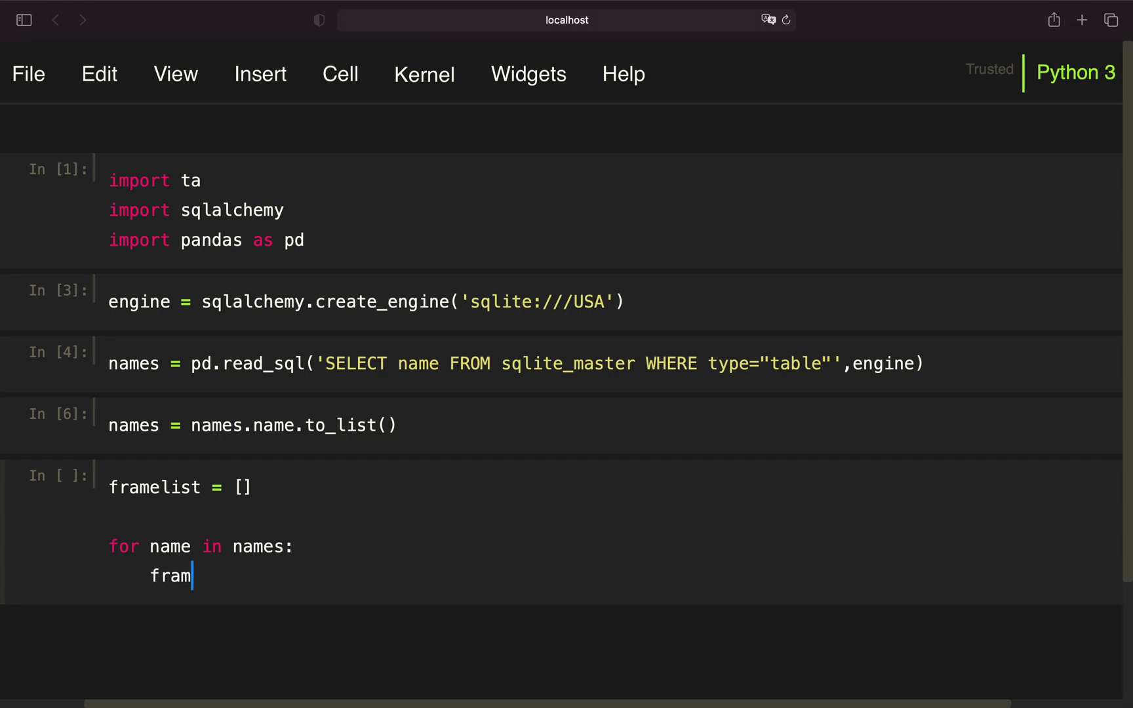
{"action": "type", "text": "elist.appenmd"}
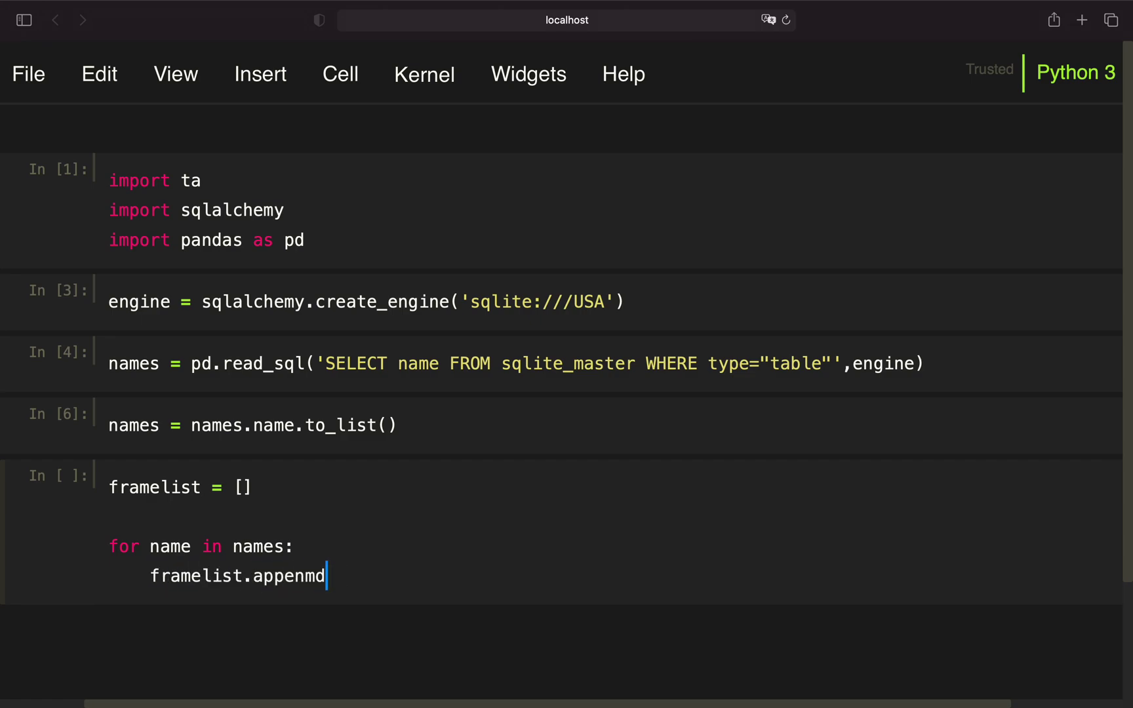
{"action": "key", "text": "BackSpace"}
{"action": "key", "text": "BackSpace"}
{"action": "type", "text": "d(pd.r"}
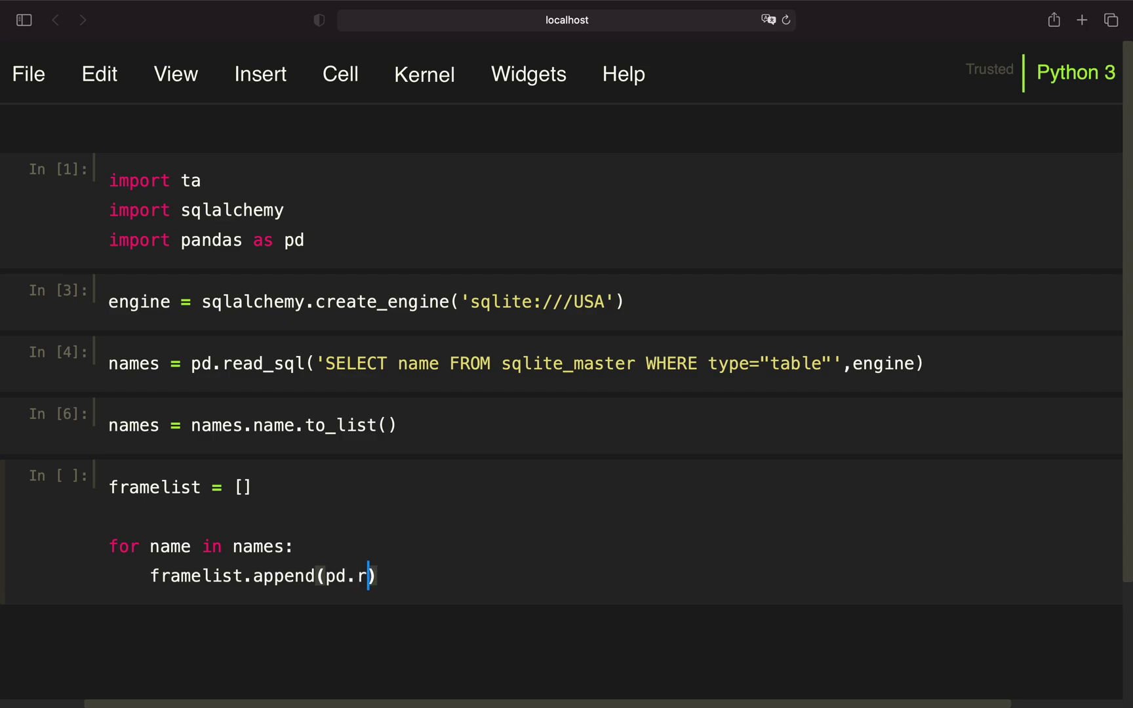
{"action": "type", "text": "ead_sql"}
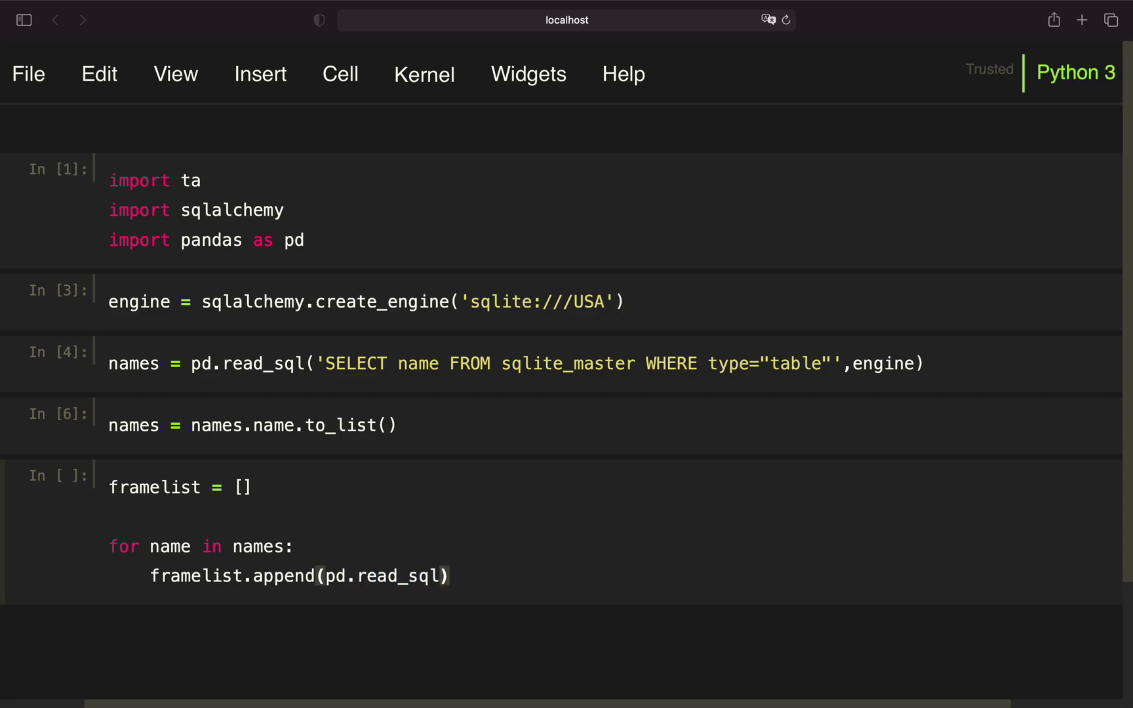
{"action": "type", "text": "("}
{"action": "type", "text": "f'"}
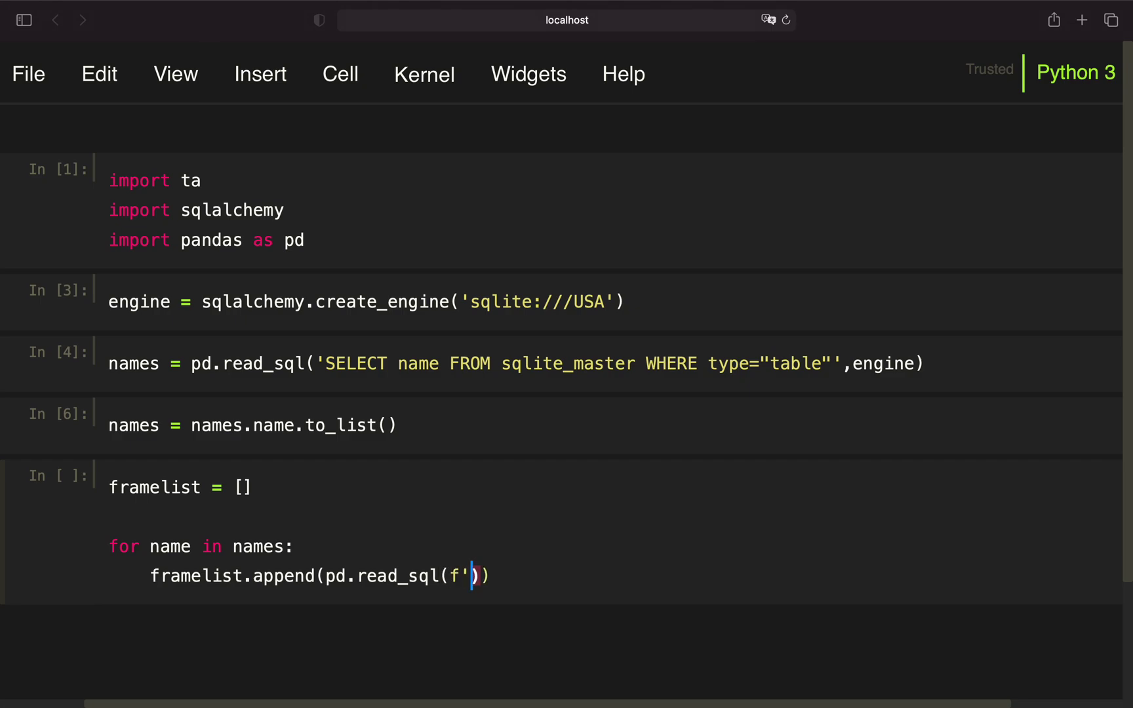
{"action": "type", "text": "SELE"}
{"action": "type", "text": "CT Date,"}
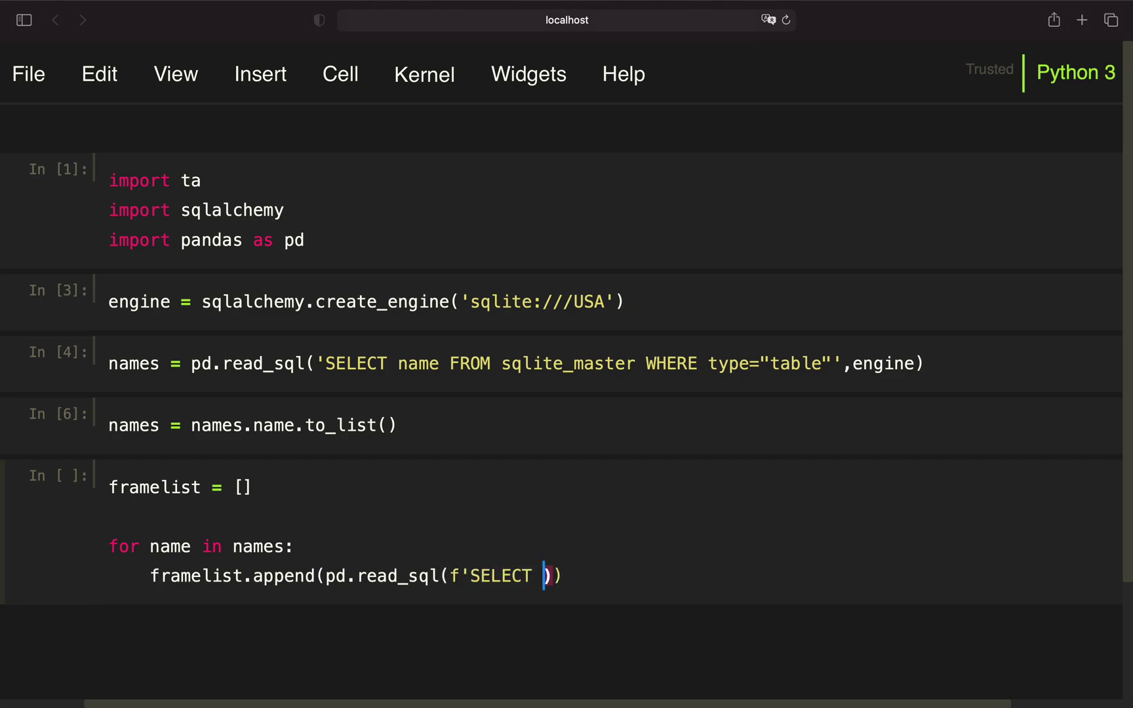
{"action": "type", "text": " Close"}
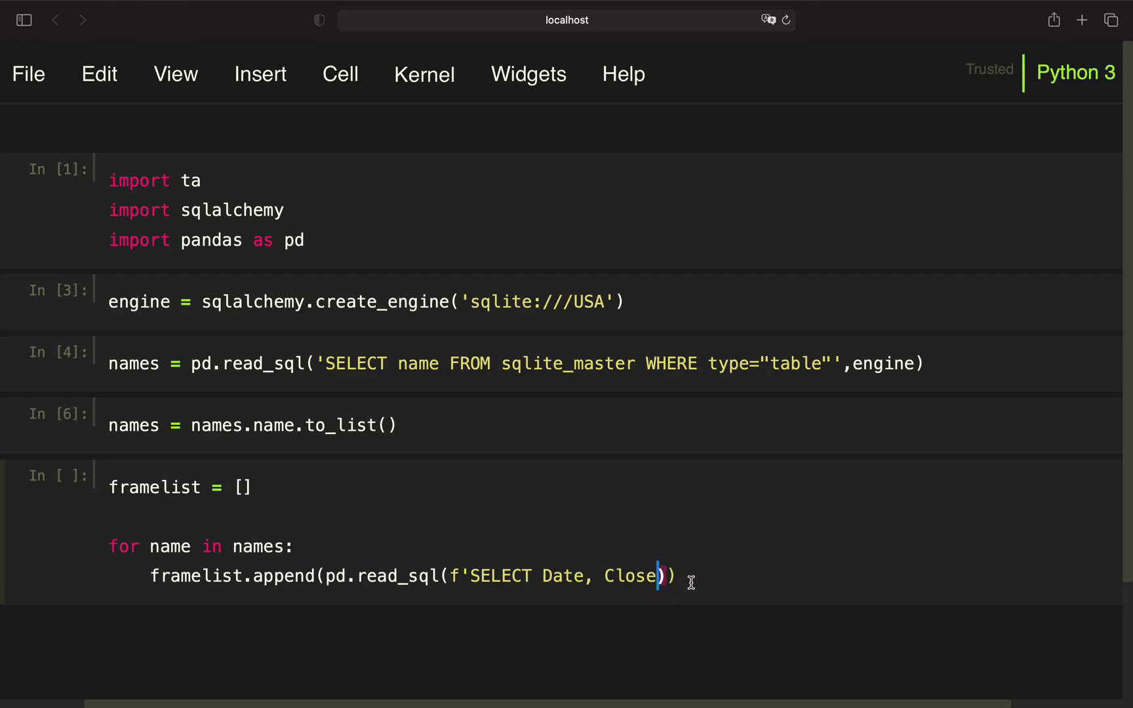
{"action": "type", "text": " FROM"}
{"action": "type", "text": "\"{name}\"',engine"}
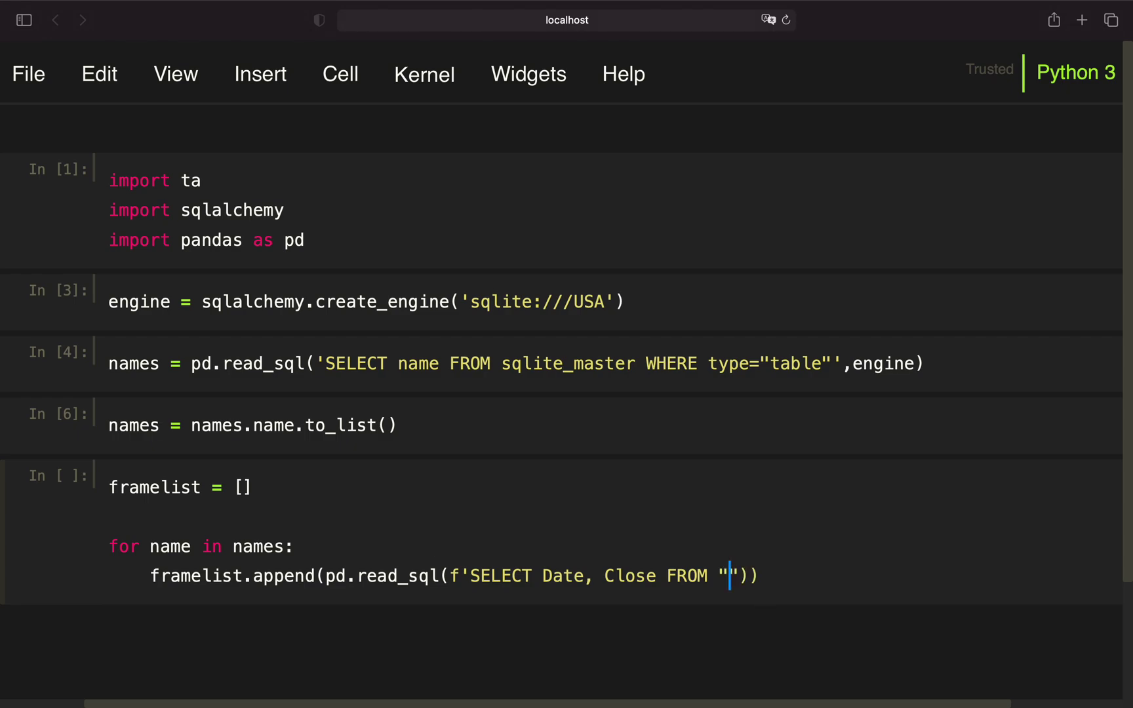
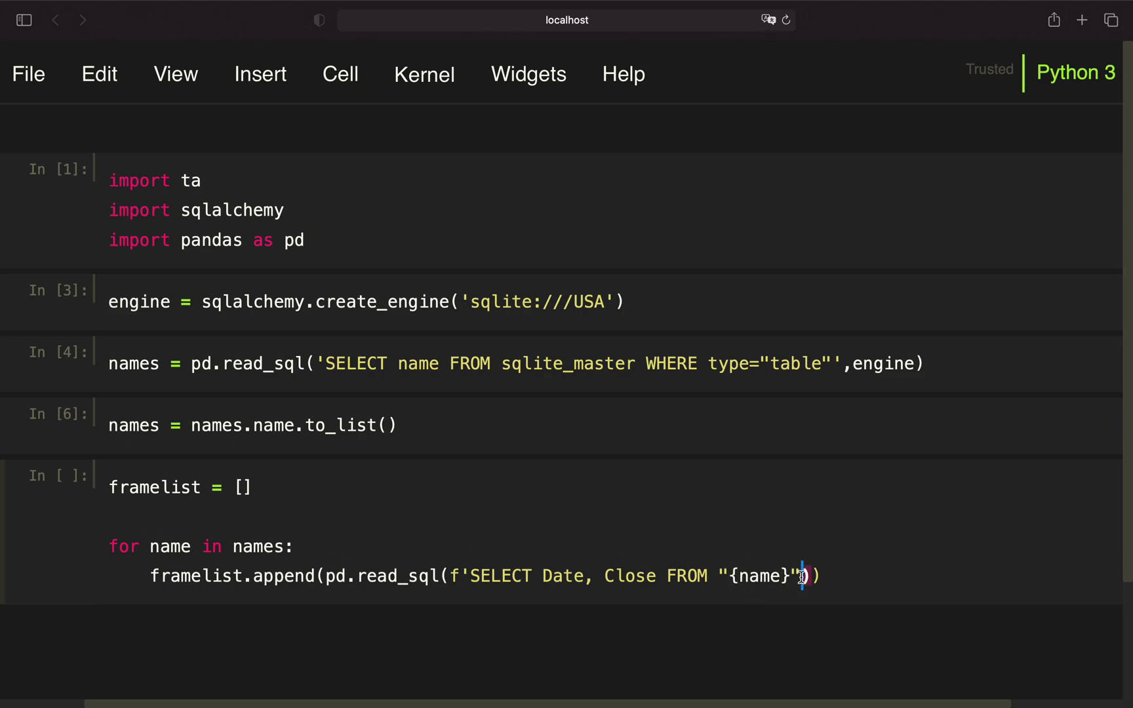
{"action": "type", "text": "\"'"}
{"action": "type", "text": "',en"}
{"action": "type", "text": "gine"}
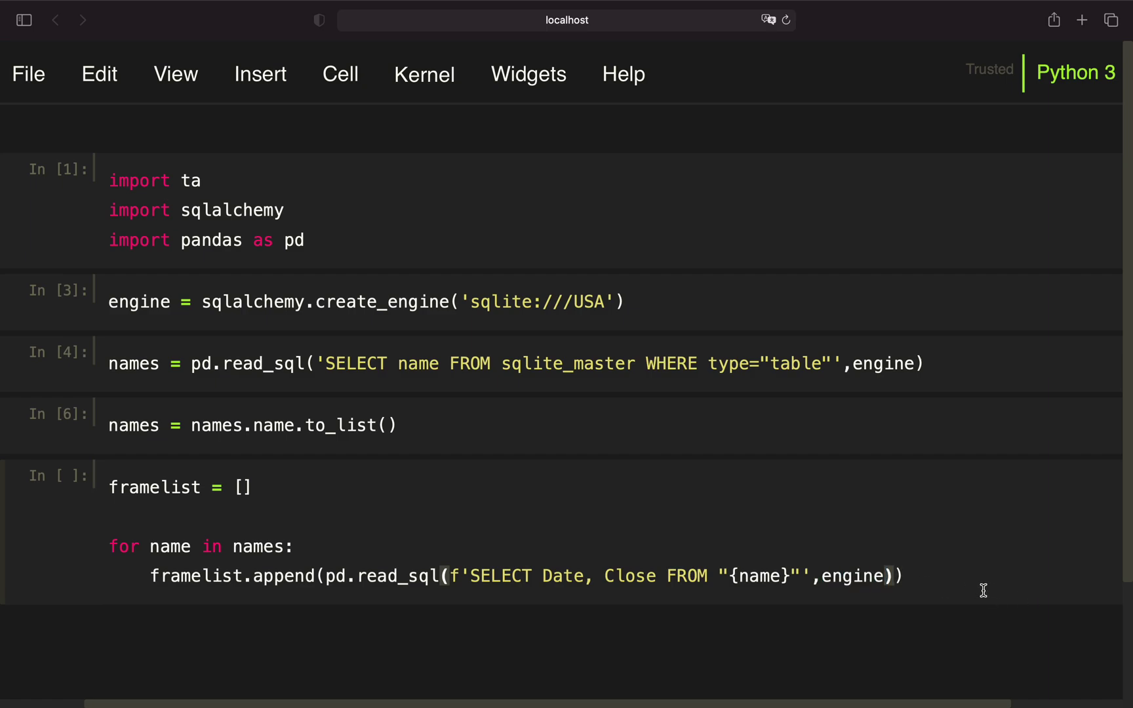
- Move to the end of the finished framelist append line that reads Date and Close via engine
{"action": "left_click", "coordinate": [971, 579]}
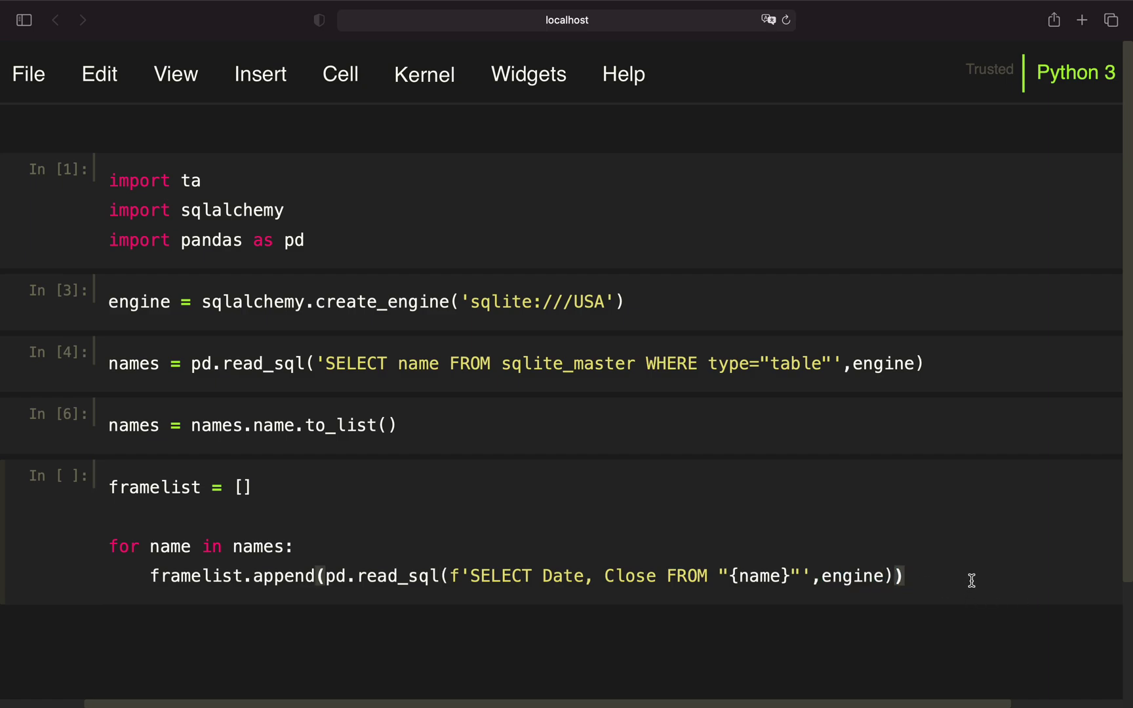
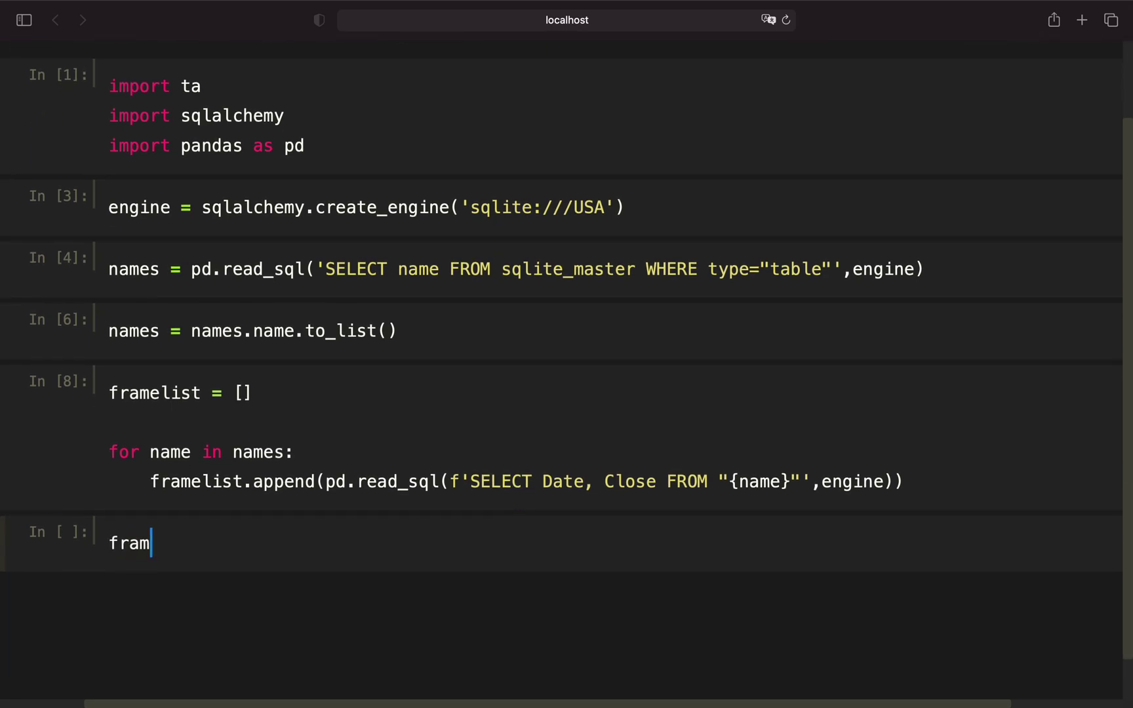
- Run framelist to print each stock's loaded Date and Close tables
{"action": "key", "text": "shift+Return"}
{"action": "scroll", "coordinate": [808, 476], "scroll_direction": "down", "scroll_amount": 3}
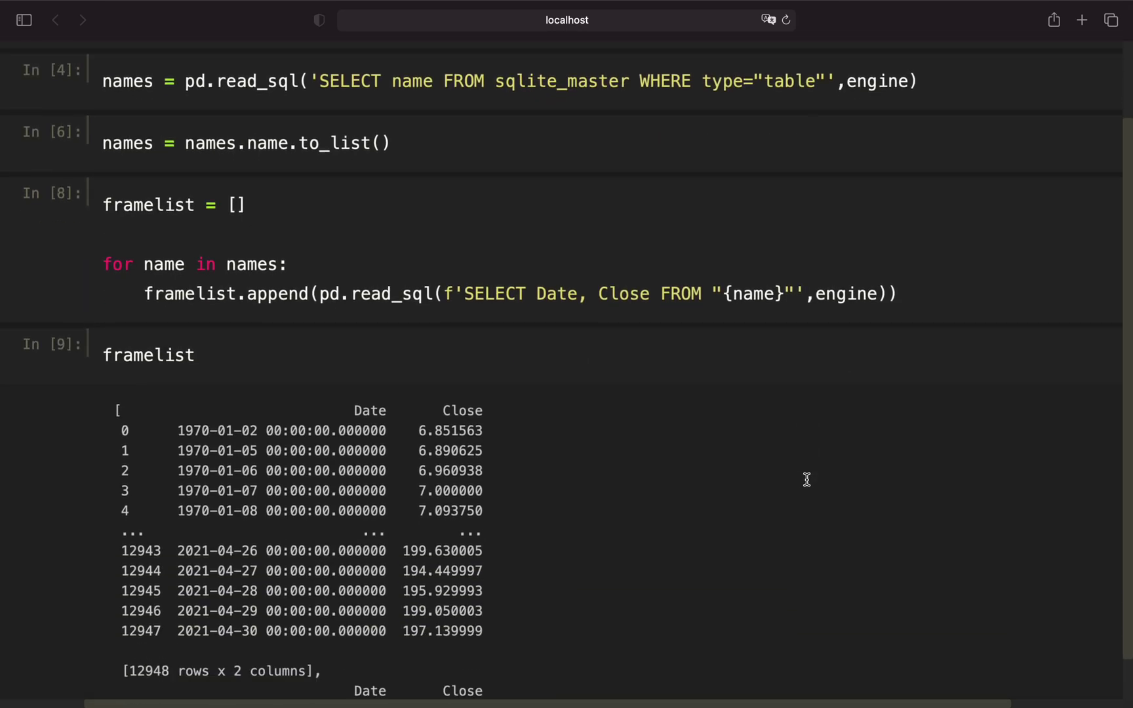
{"action": "scroll", "coordinate": [807, 477], "scroll_direction": "down", "scroll_amount": 2}
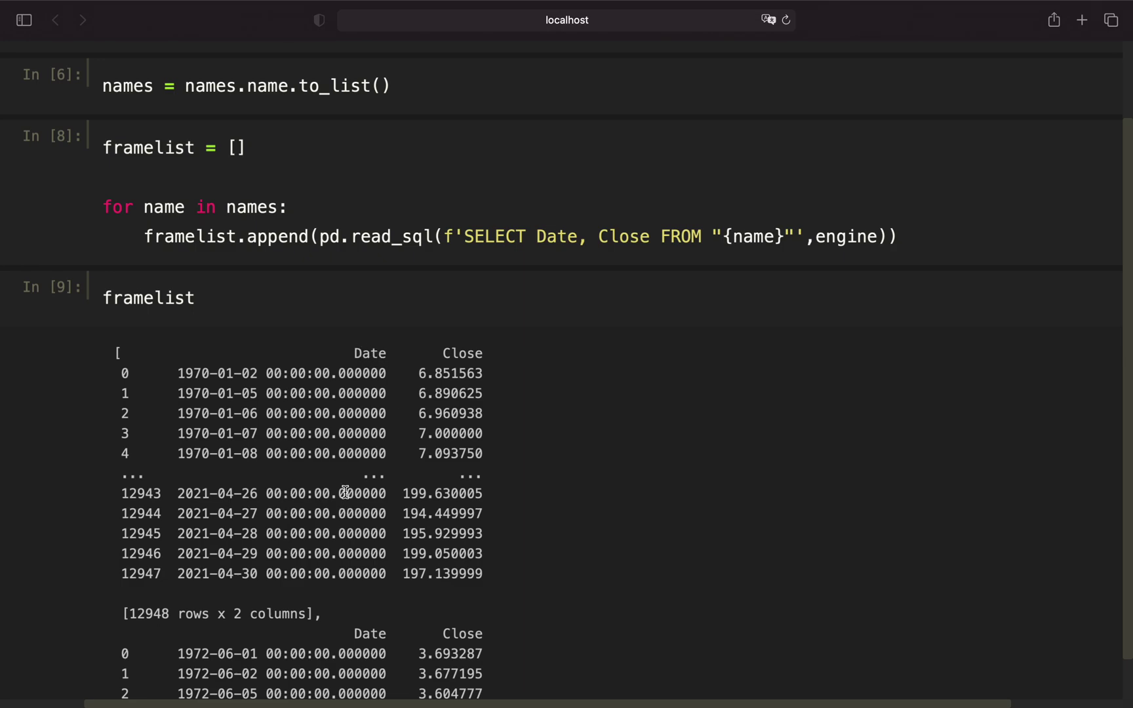
{"action": "scroll", "coordinate": [380, 431], "scroll_direction": "down", "scroll_amount": 2}
{"action": "scroll", "coordinate": [383, 433], "scroll_direction": "down", "scroll_amount": 4}
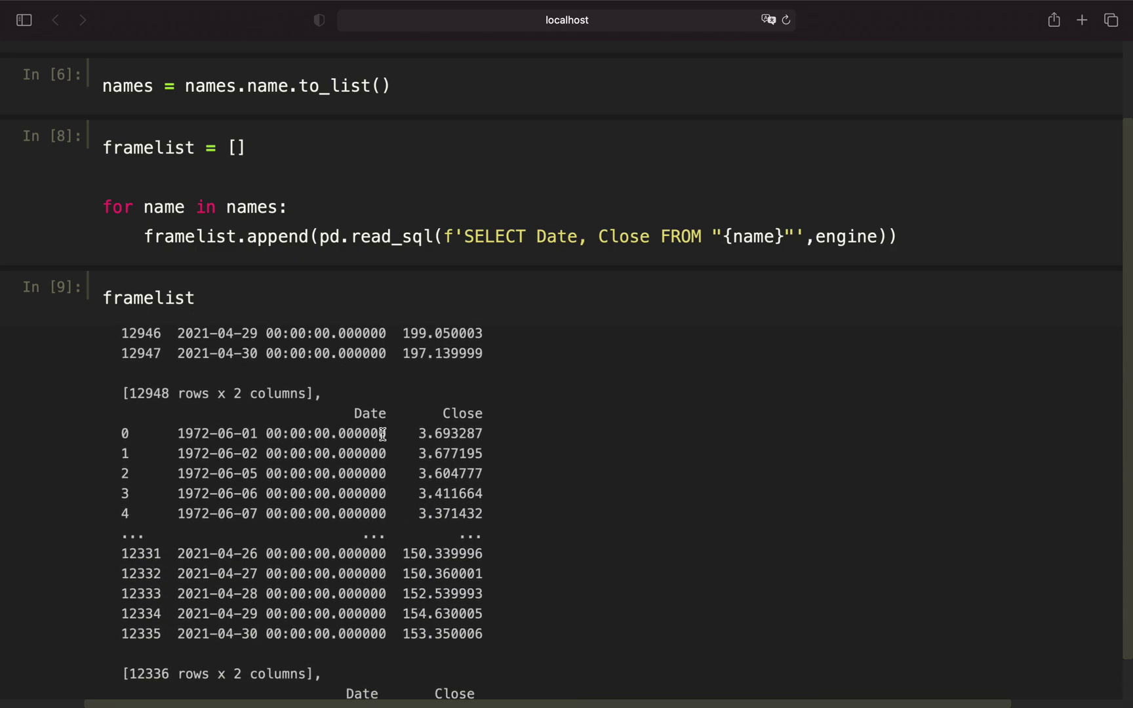
{"action": "scroll", "coordinate": [382, 433], "scroll_direction": "down", "scroll_amount": 4}
{"action": "scroll", "coordinate": [382, 433], "scroll_direction": "down", "scroll_amount": 4}
{"action": "scroll", "coordinate": [383, 433], "scroll_direction": "down", "scroll_amount": 2}
{"action": "scroll", "coordinate": [383, 434], "scroll_direction": "down", "scroll_amount": 4}
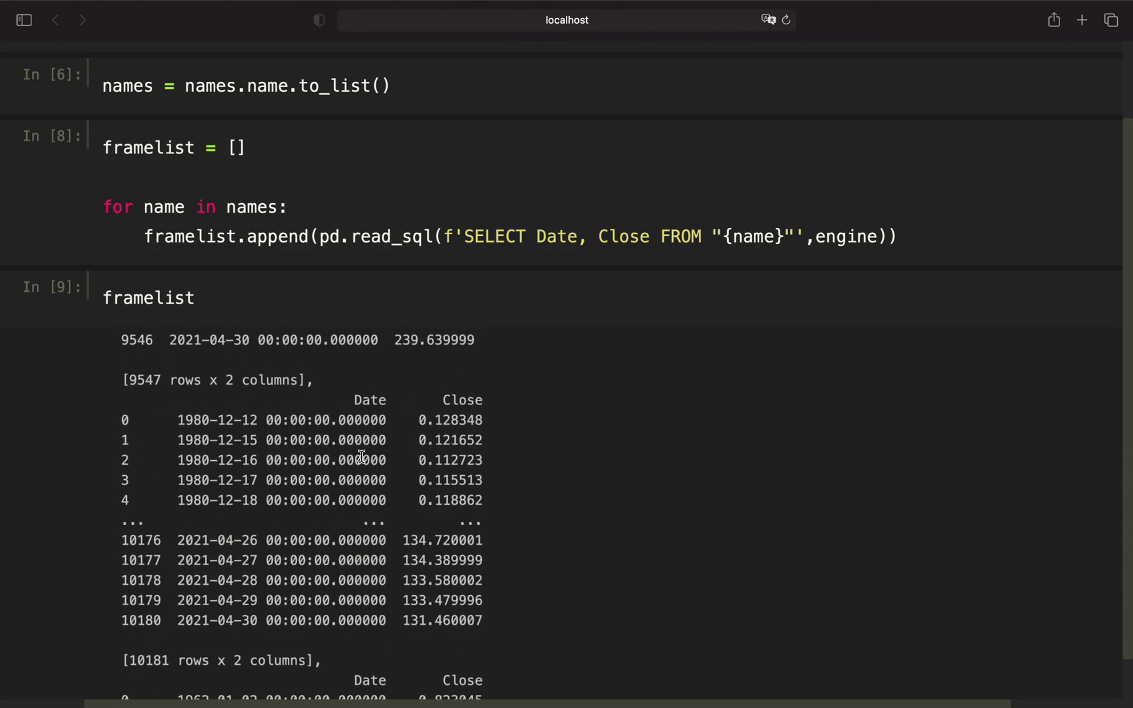
{"action": "scroll", "coordinate": [370, 450], "scroll_direction": "up", "scroll_amount": 4}
{"action": "scroll", "coordinate": [369, 450], "scroll_direction": "up", "scroll_amount": 4}
{"action": "scroll", "coordinate": [370, 450], "scroll_direction": "up", "scroll_amount": 2}
{"action": "scroll", "coordinate": [361, 457], "scroll_direction": "up", "scroll_amount": 4}
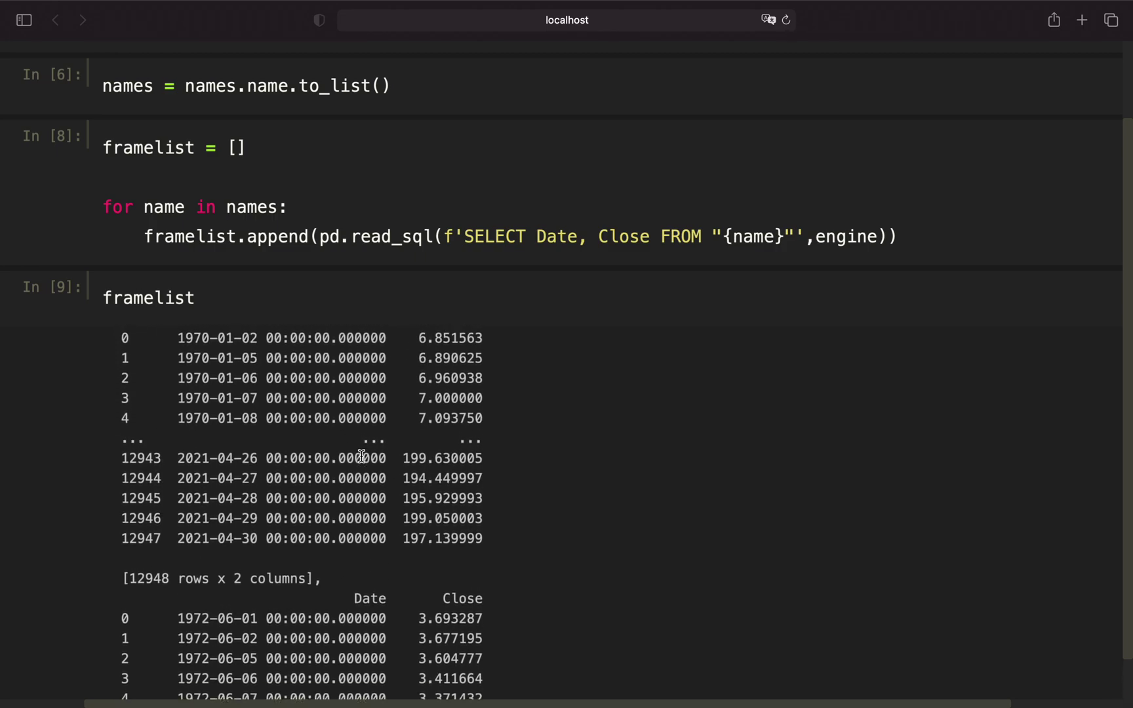
{"action": "scroll", "coordinate": [362, 456], "scroll_direction": "up", "scroll_amount": 2}
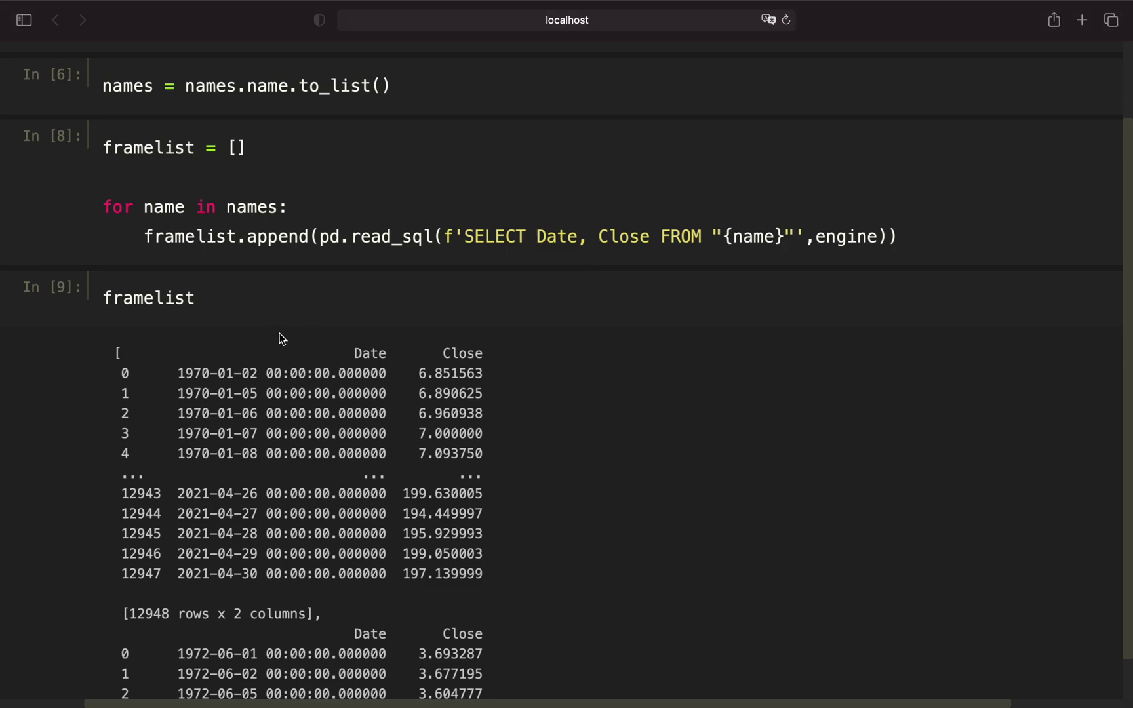
{"action": "left_click", "coordinate": [104, 301]}
- Remove the framelist check cell and its printed tables
{"action": "left_click", "coordinate": [63, 301]}
{"action": "key", "text": "d"}
{"action": "key", "text": "d"}
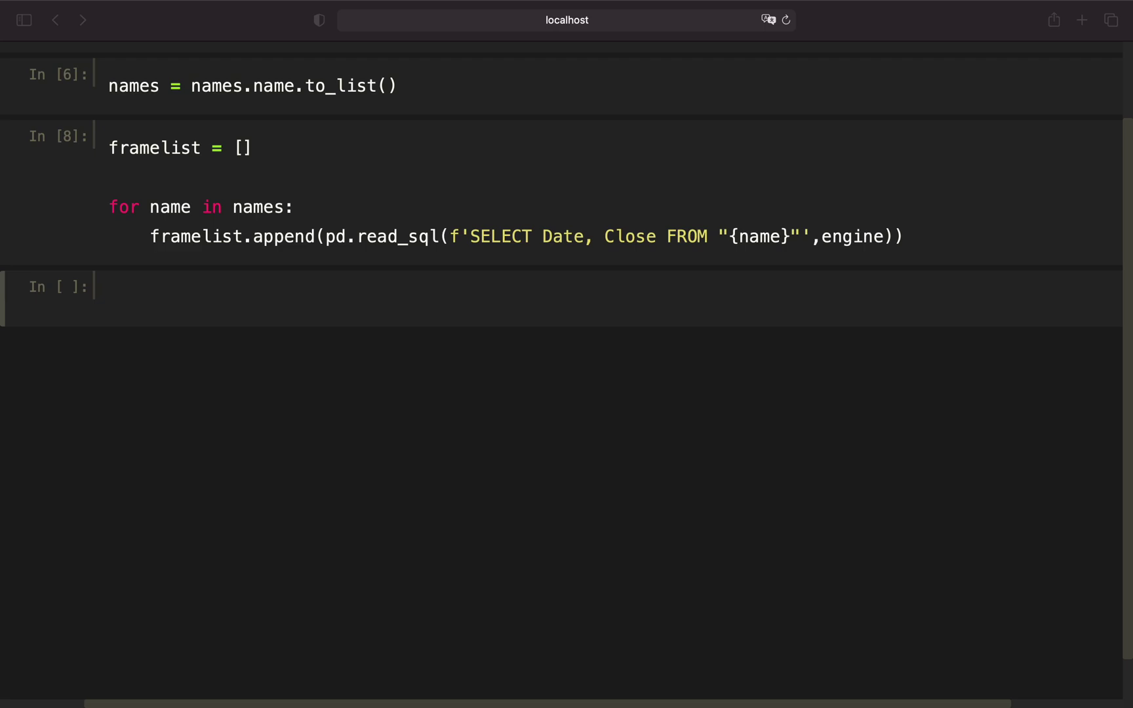
- Write def MACDdecision(df): with the body line ta.trend.macd_diff(df.Close)
{"action": "left_click", "coordinate": [316, 292]}
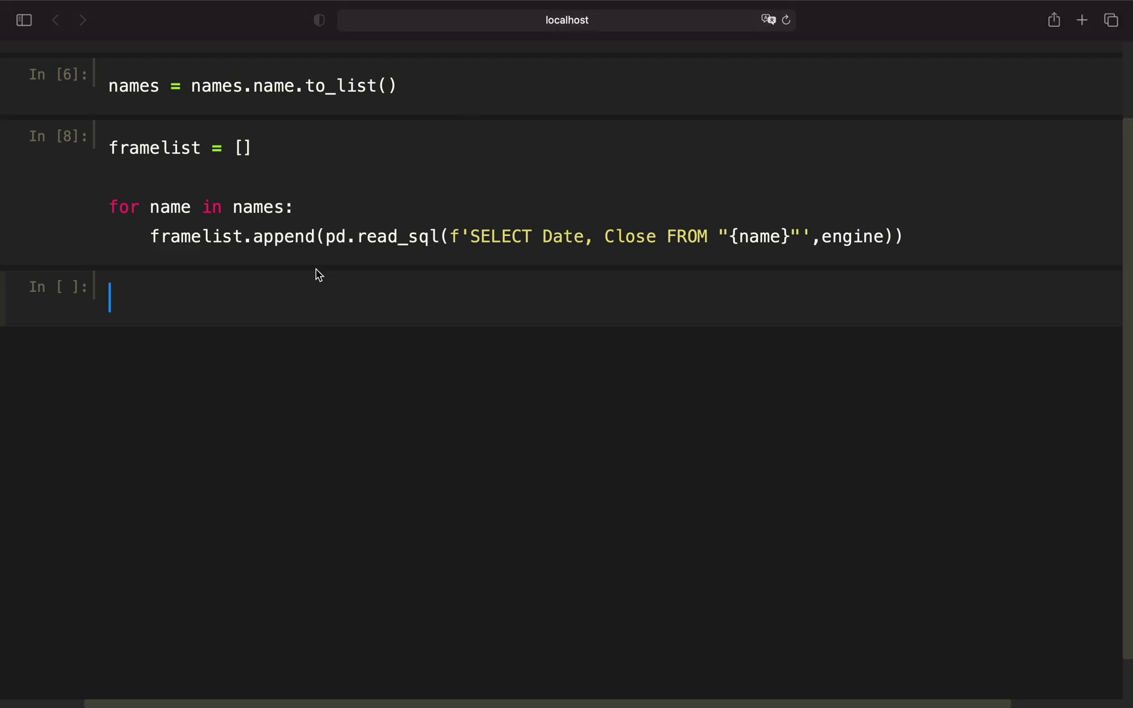
{"action": "type", "text": "def MACD"}
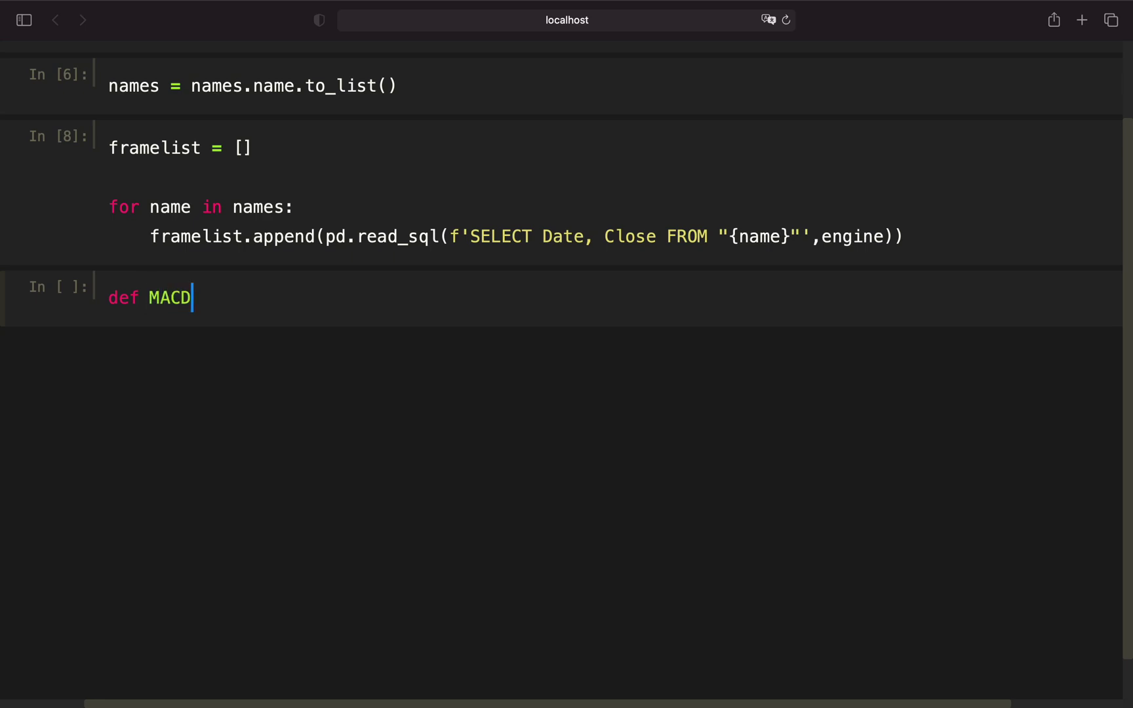
{"action": "type", "text": "decision()"}
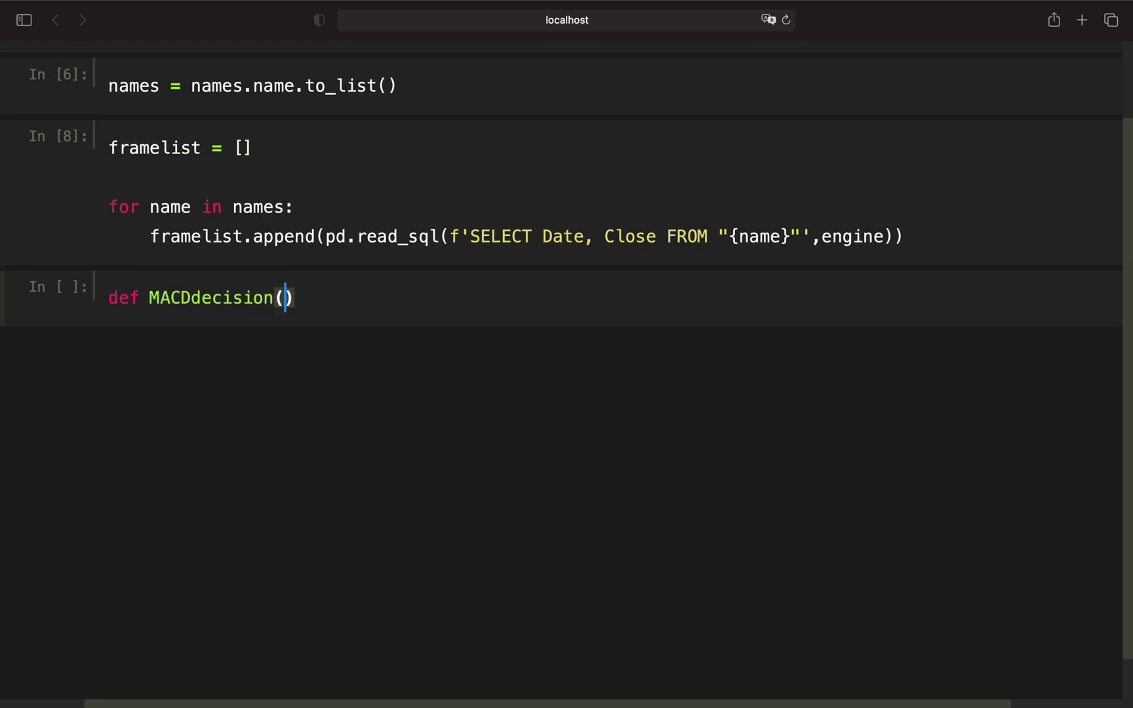
{"action": "type", "text": "df):"}
{"action": "key", "text": "Return"}
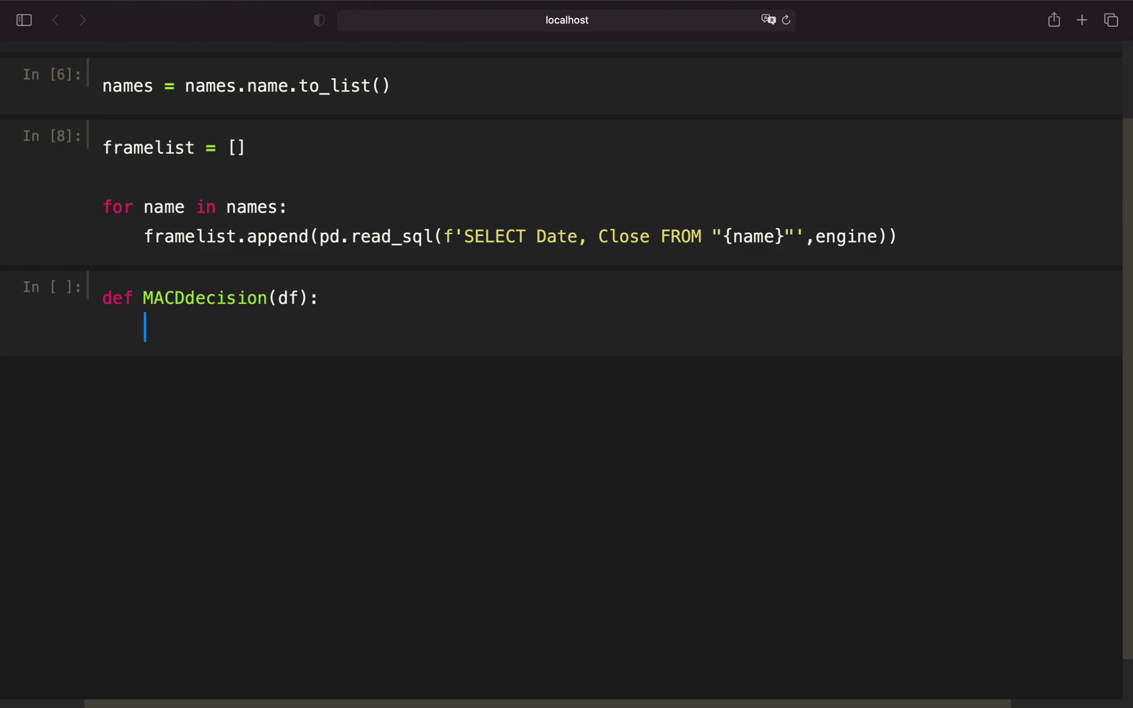
{"action": "type", "text": "ta."}
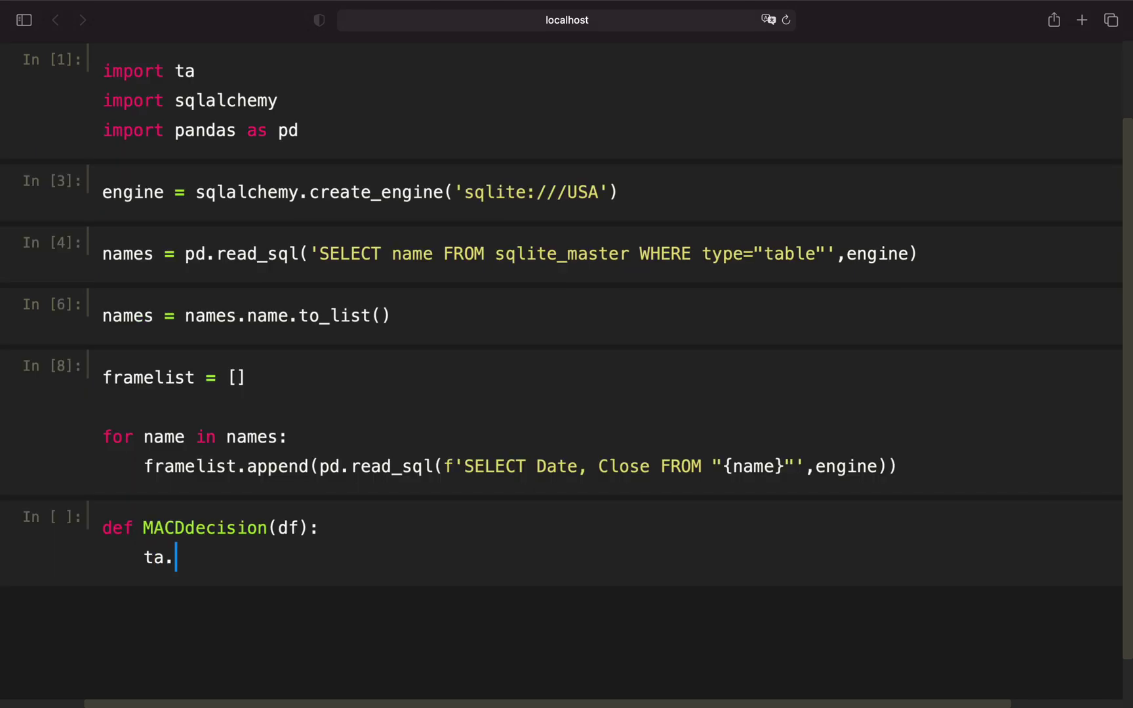
{"action": "type", "text": "trend."}
{"action": "type", "text": "macd"}
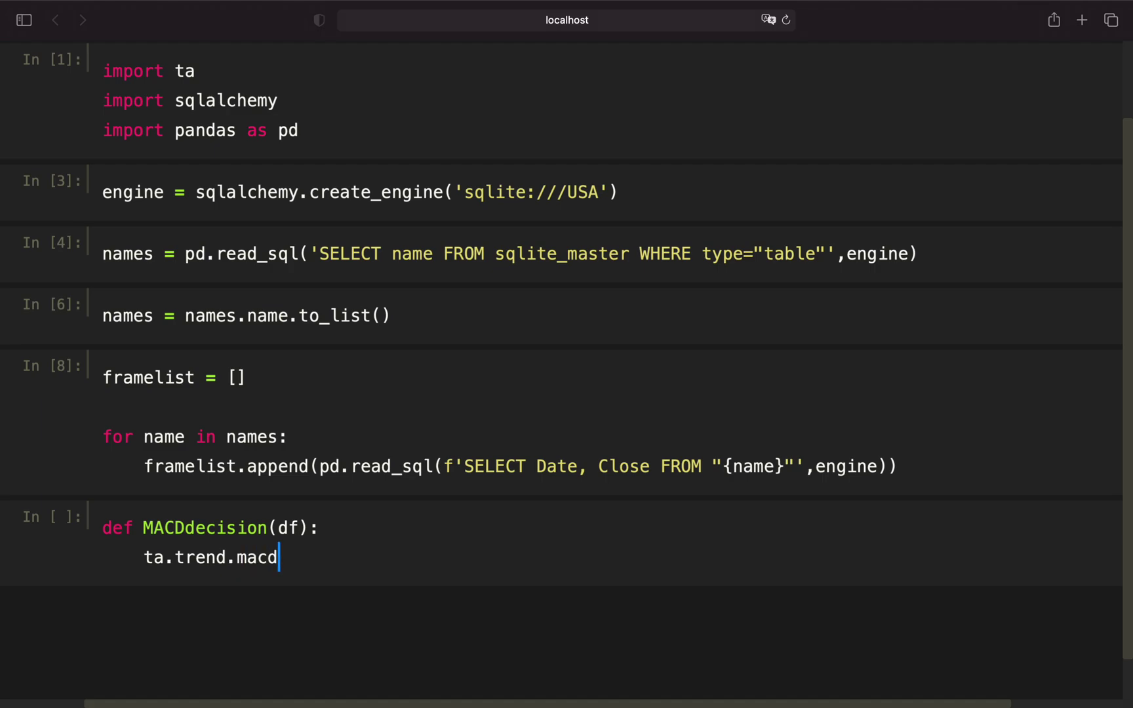
{"action": "type", "text": "_diff/("}
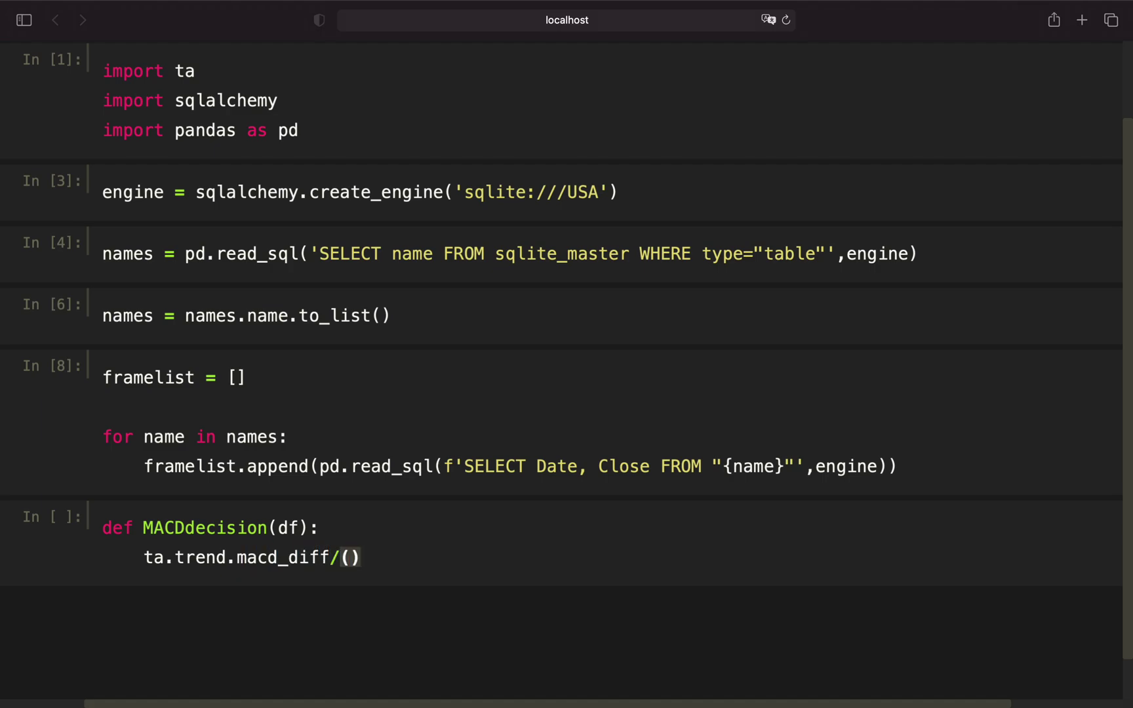
{"action": "key", "text": "BackSpace"}
{"action": "key", "text": "BackSpace"}
{"action": "type", "text": "(df.Close"}
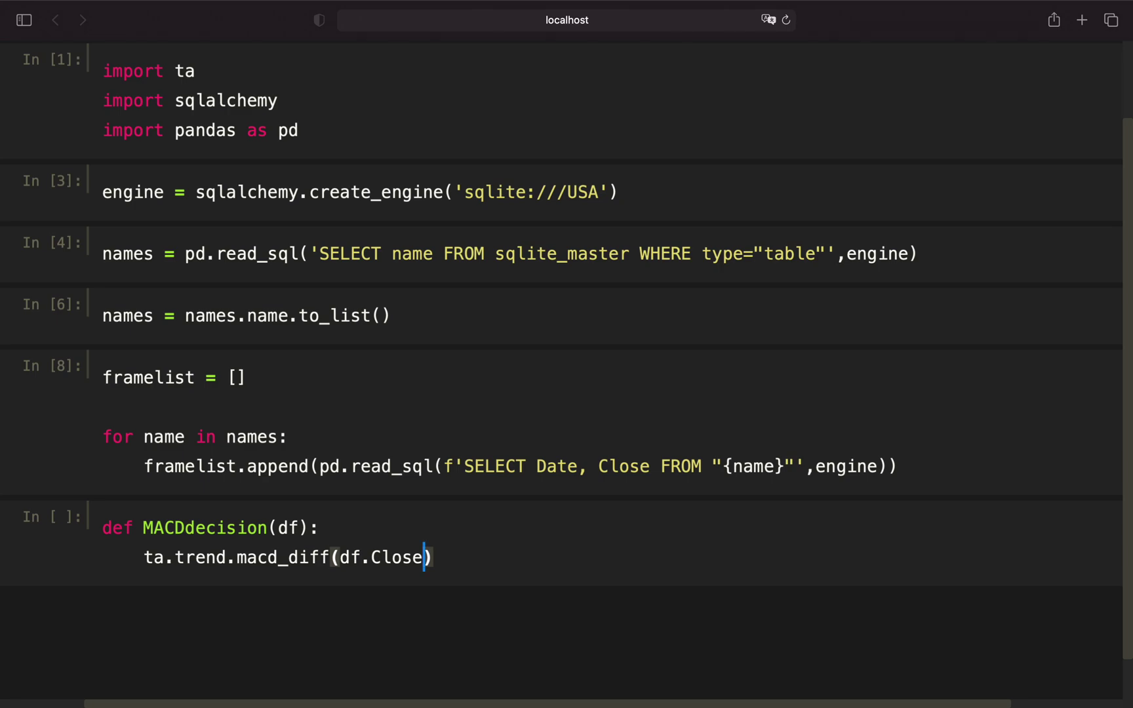
{"action": "left_click", "coordinate": [145, 557]}
{"action": "type", "text": "df"}
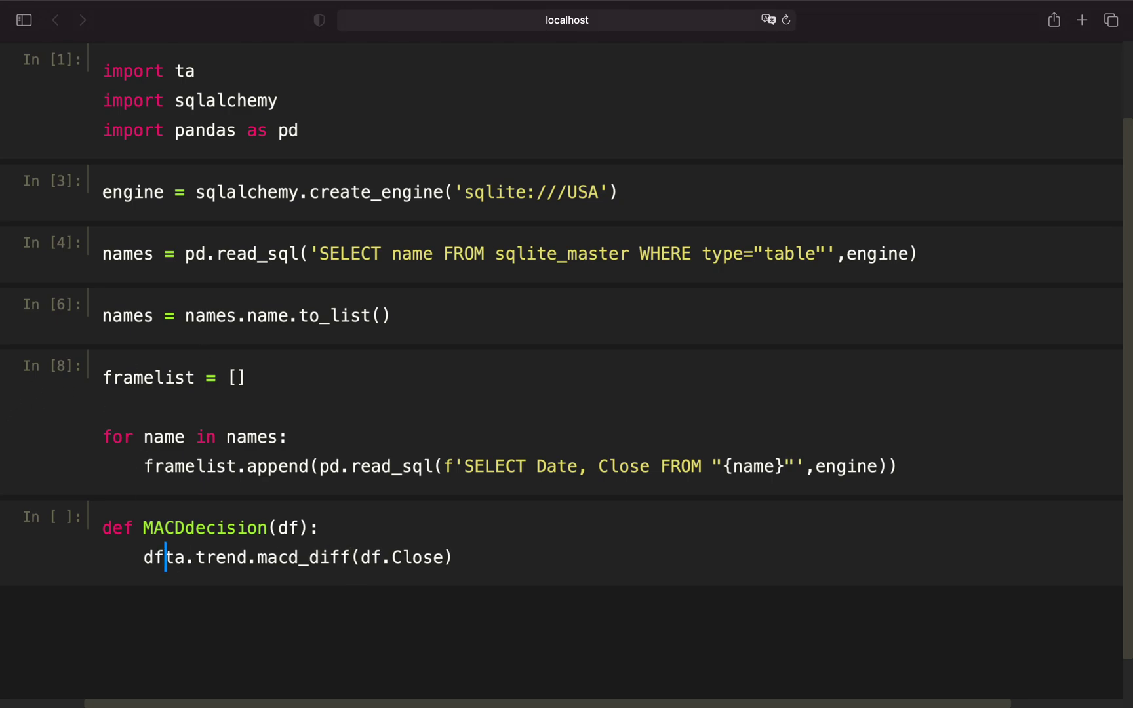
{"action": "type", "text": "['MACD_"}
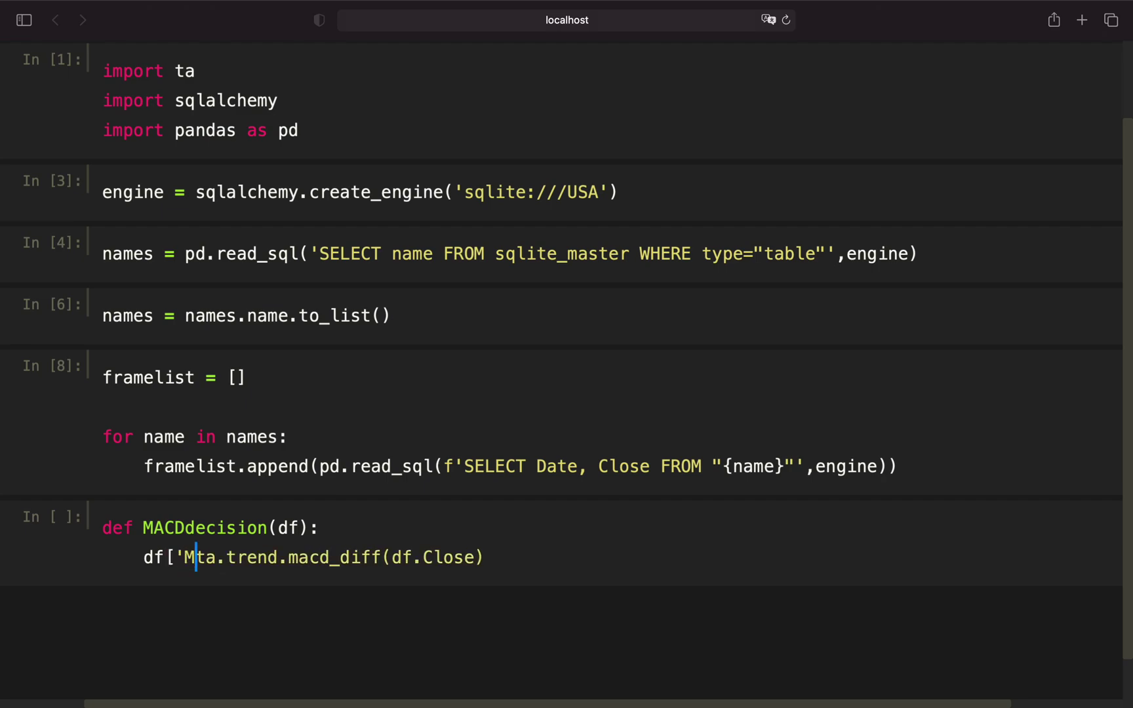
{"action": "type", "text": "diff"}
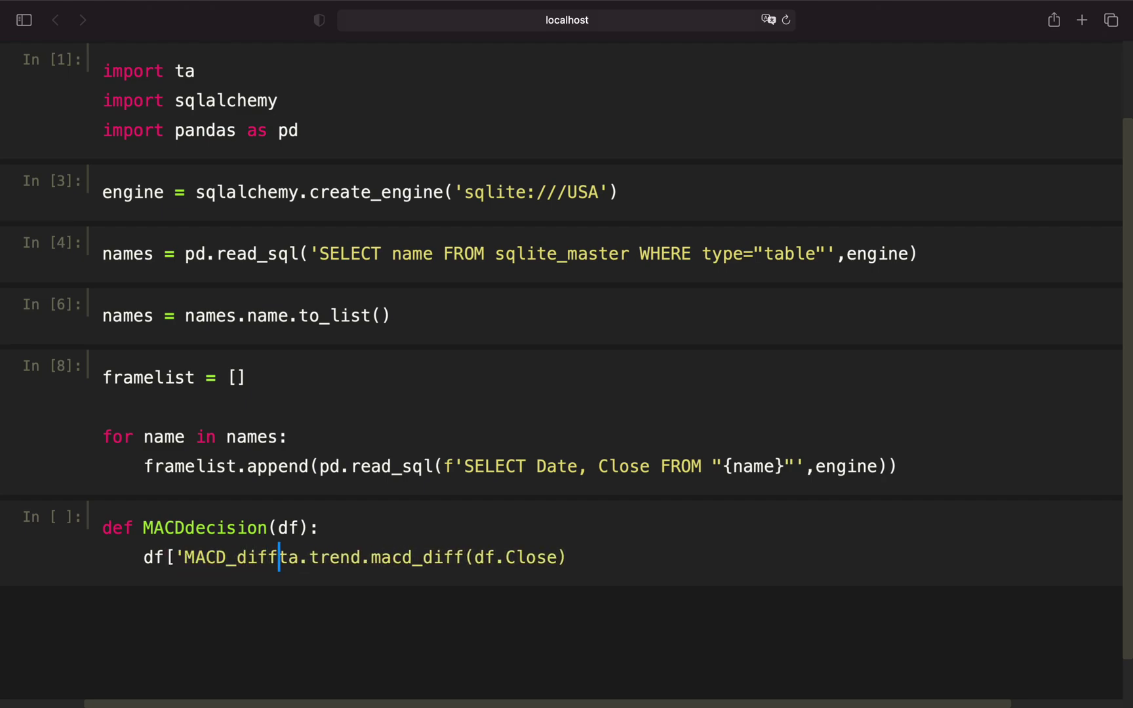
{"action": "type", "text": "'] "}
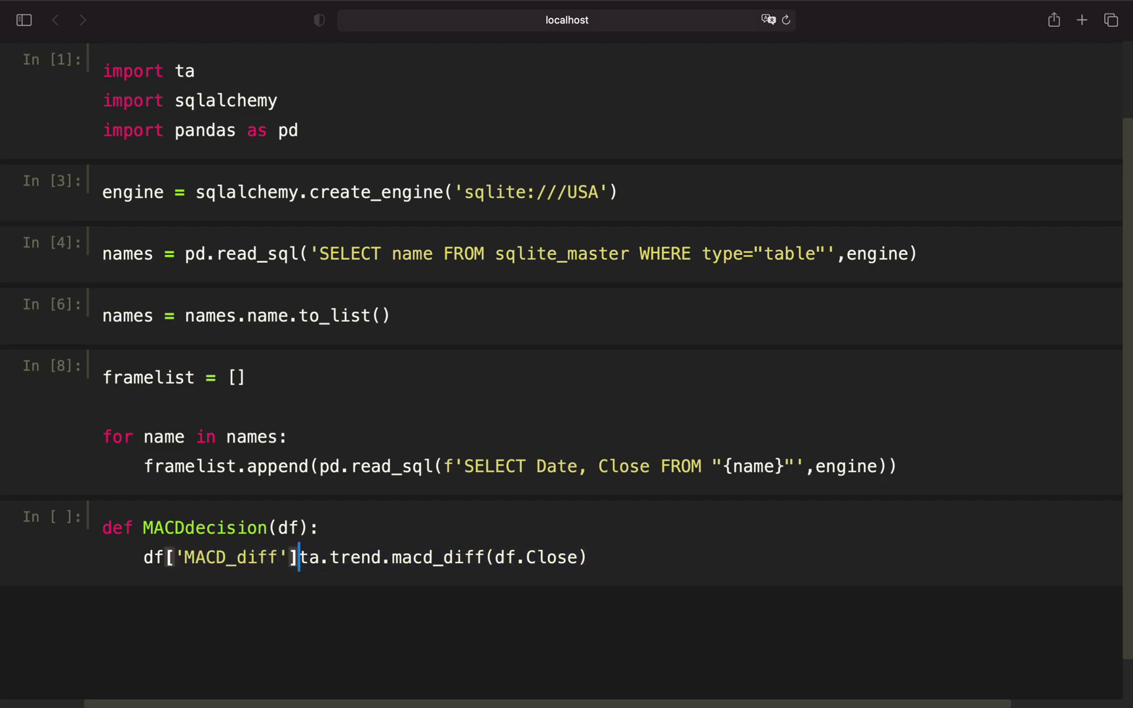
{"action": "type", "text": "="}
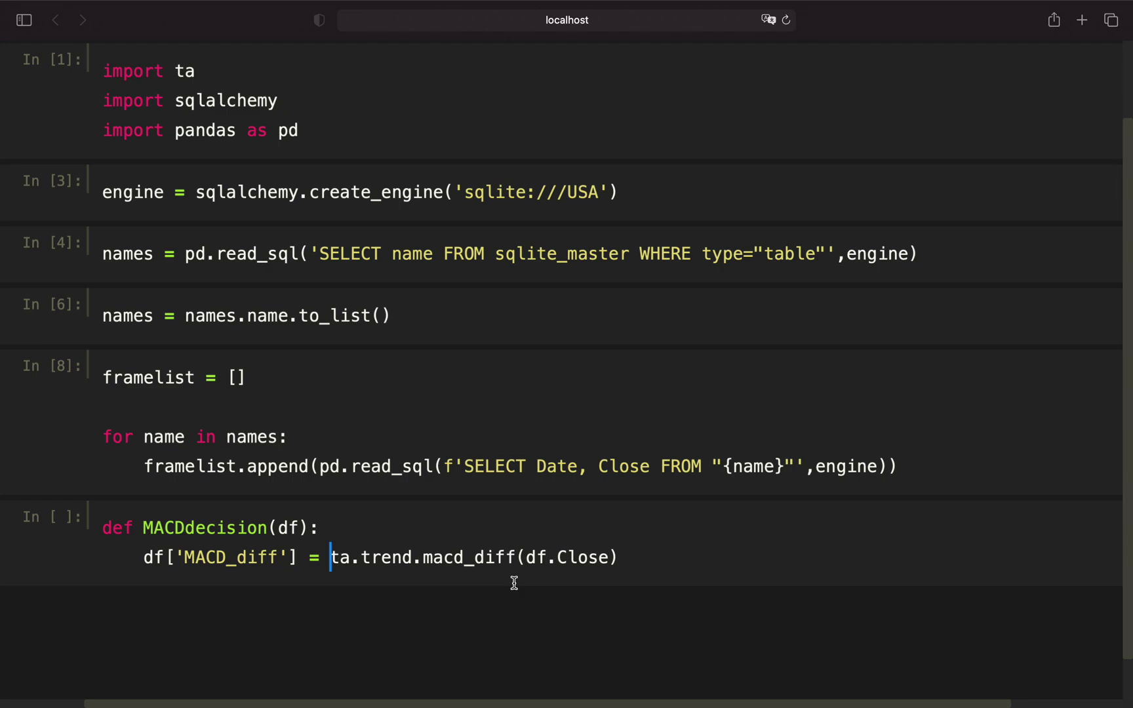
- Assign the macd_diff result to df['MACD_diff'] and open a new body line
{"action": "left_click_drag", "start_coordinate": [422, 557], "coordinate": [519, 557]}
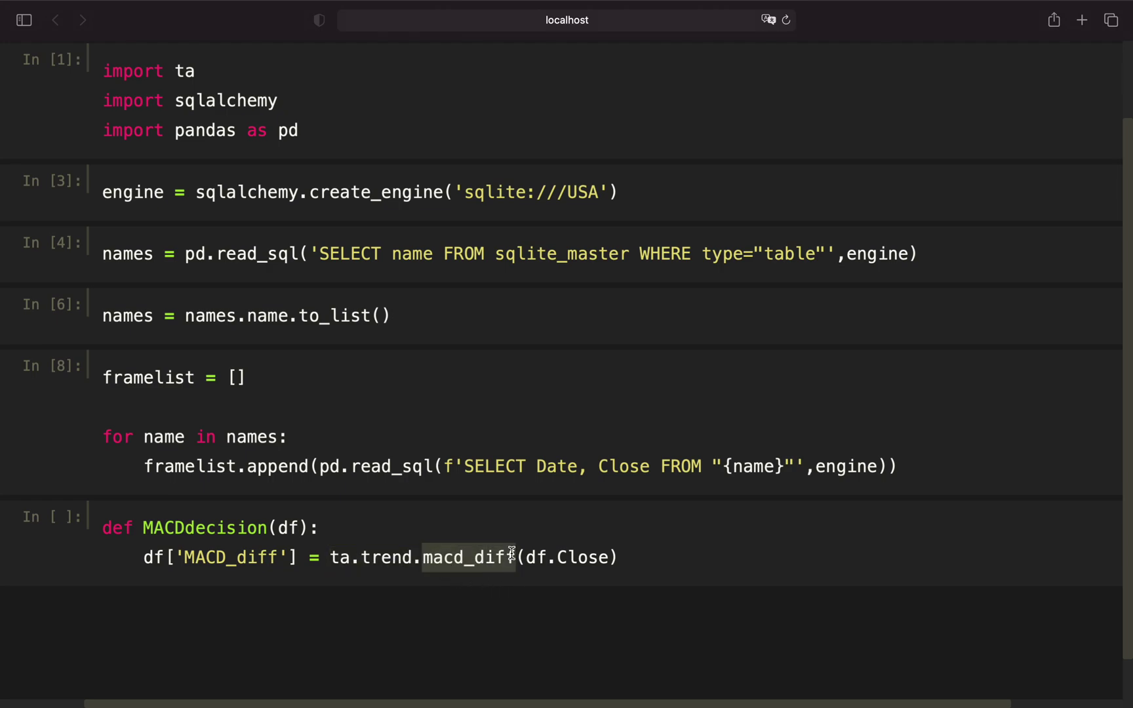
{"action": "left_click", "coordinate": [681, 558]}
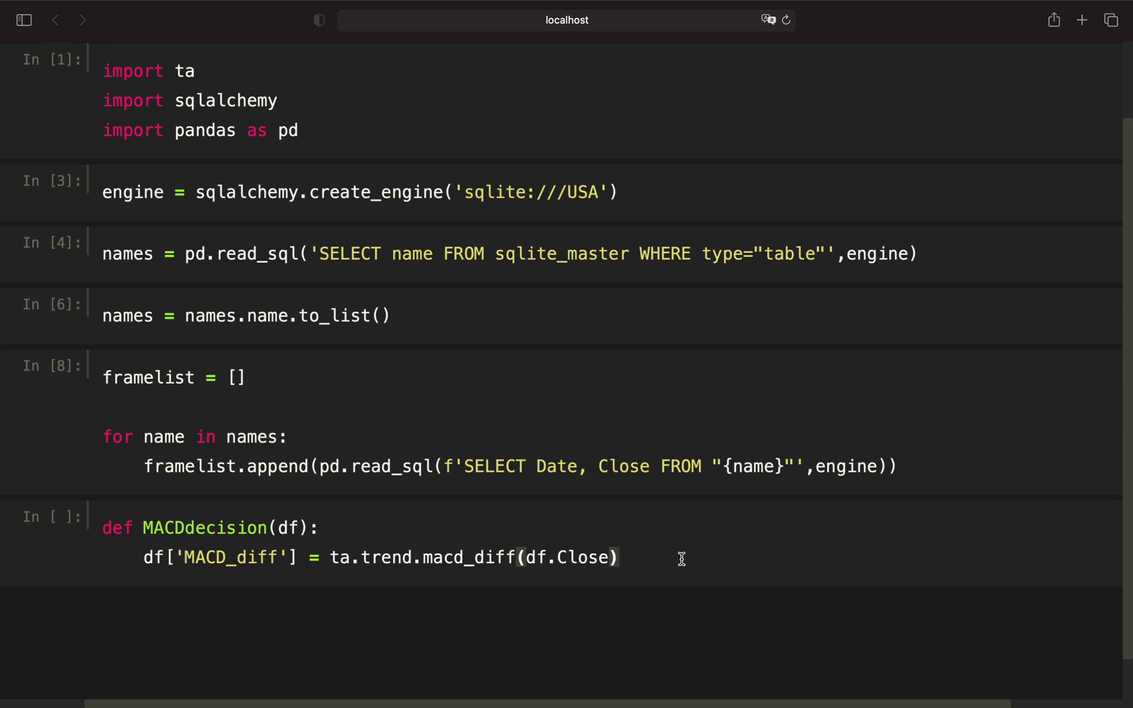
{"action": "key", "text": "Return"}
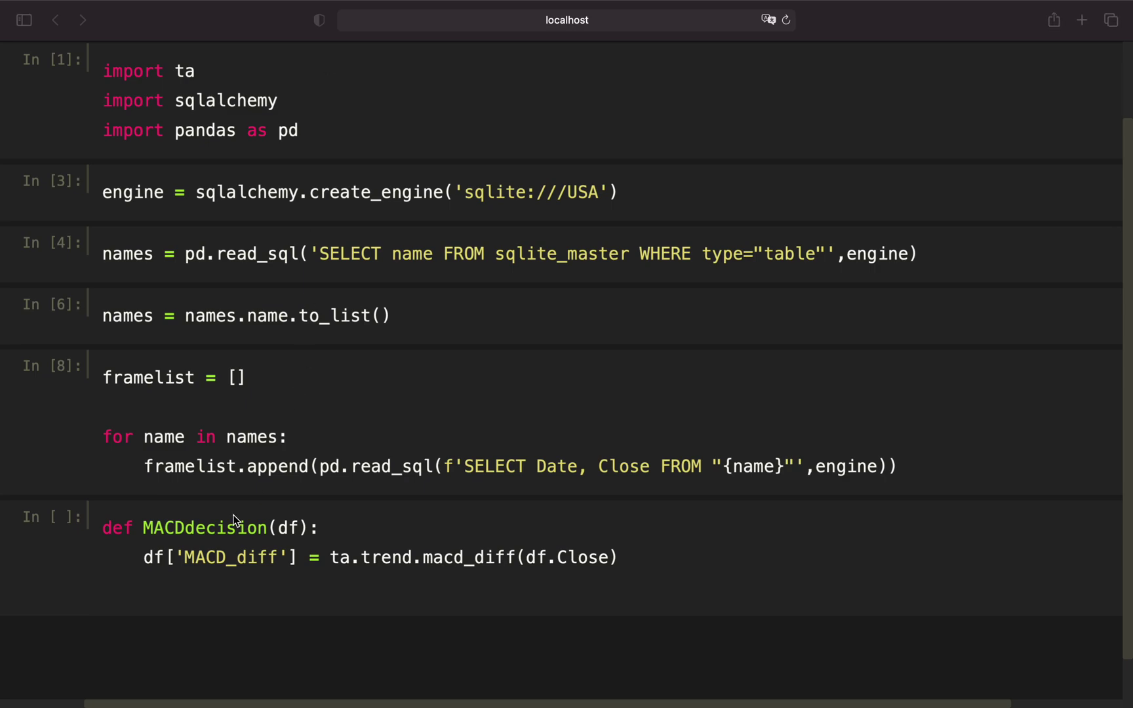
{"action": "type", "text": "df.l"}
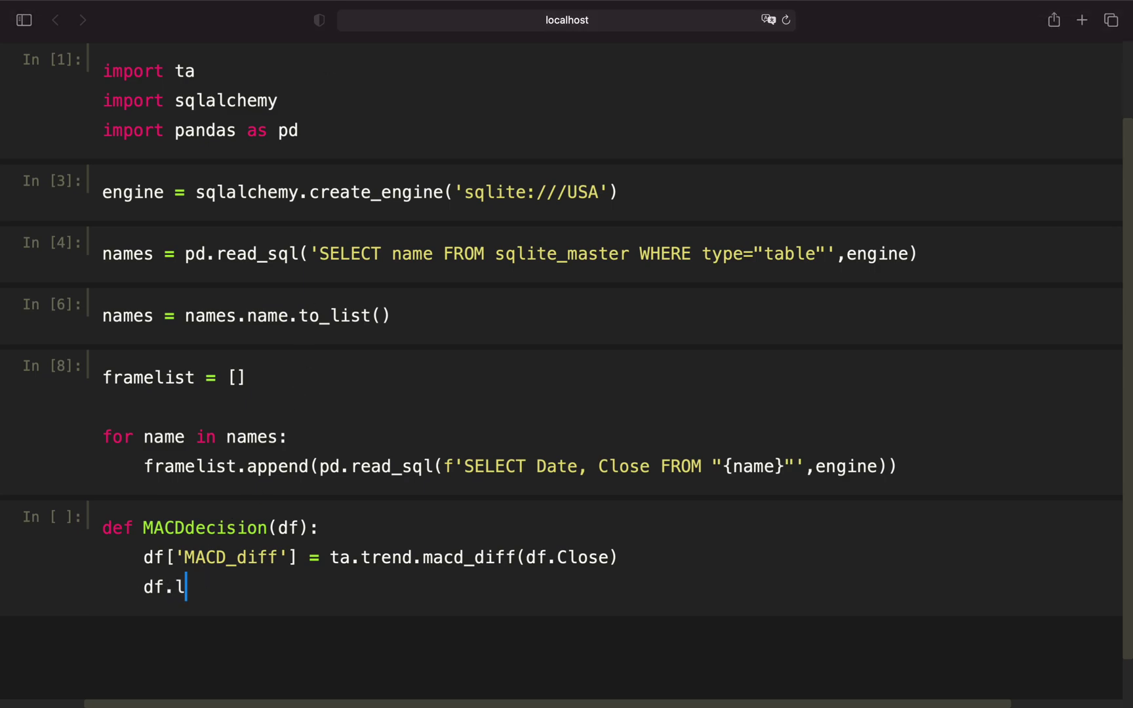
{"action": "type", "text": "oc"}
{"action": "type", "text": "[("}
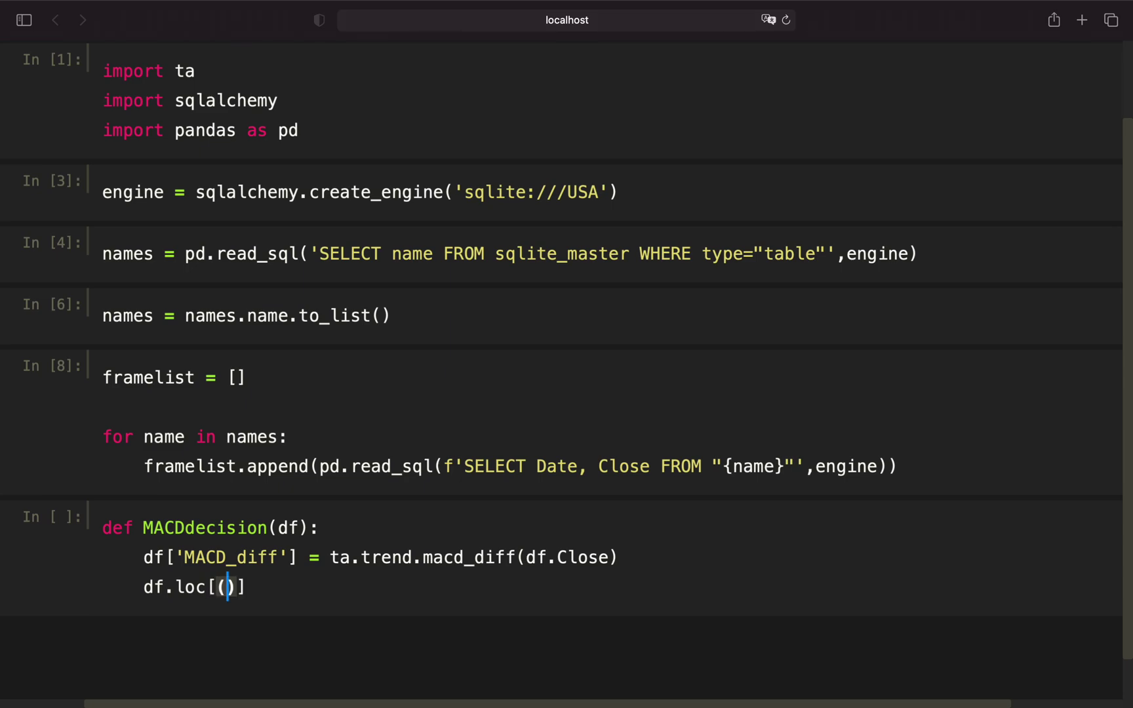
{"action": "type", "text": "df.MACD_"}
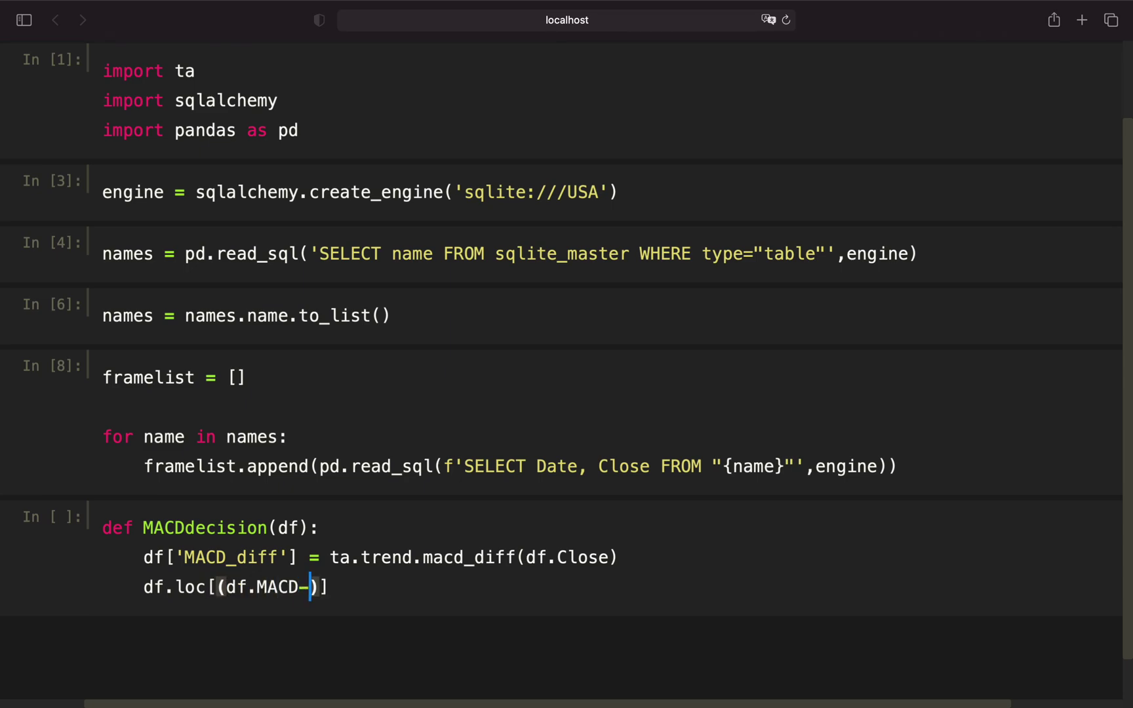
{"action": "type", "text": "diff >"}
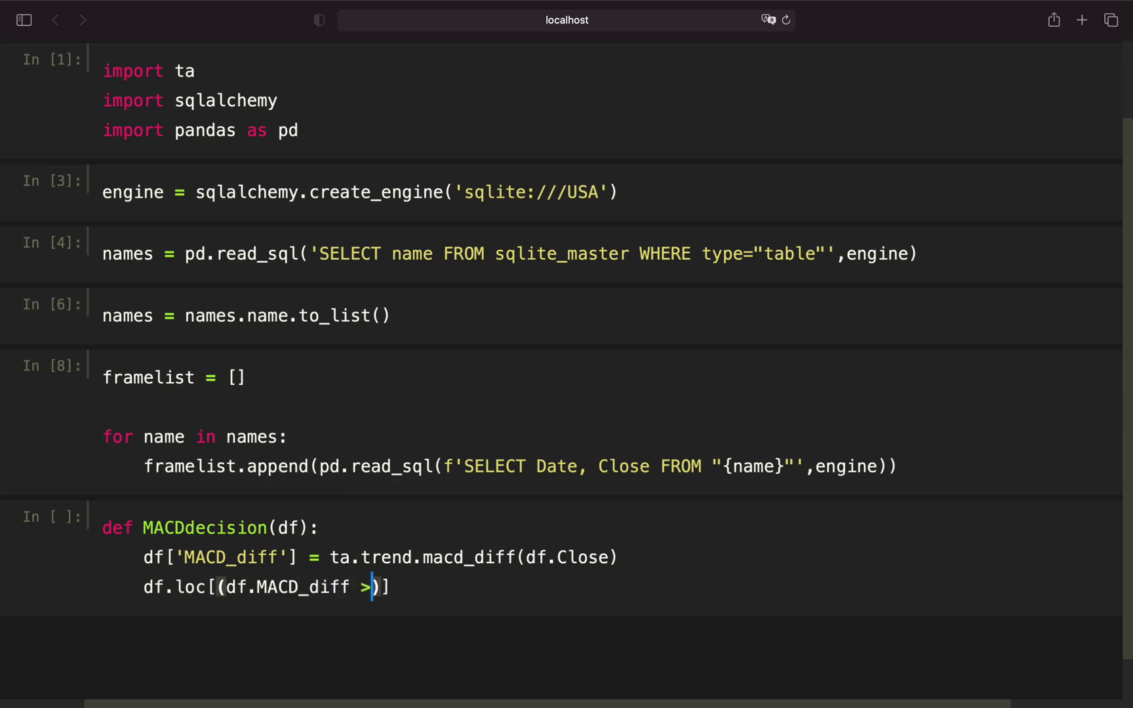
{"action": "type", "text": " 0"}
- Mark 'Buy' in 'Decision MACD' where MACD_diff > 0 and MACD_diff.shift(1) < 0
{"action": "left_click", "coordinate": [391, 603]}
{"action": "type", "text": "& "}
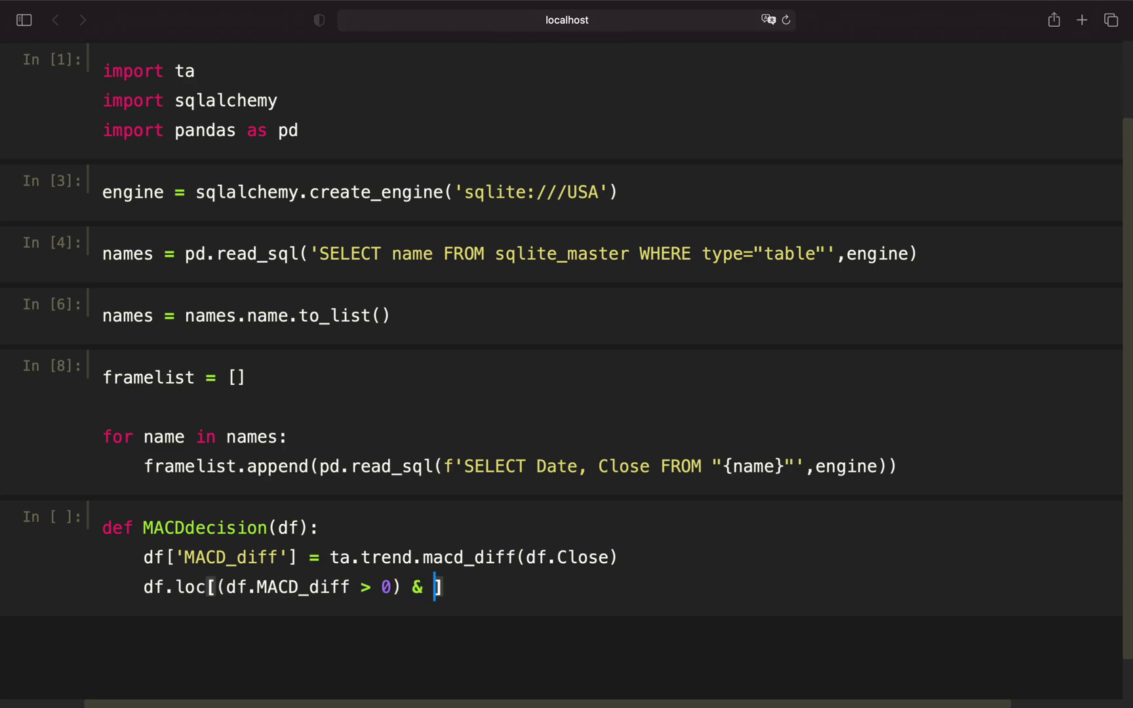
{"action": "type", "text": "(df.MA"}
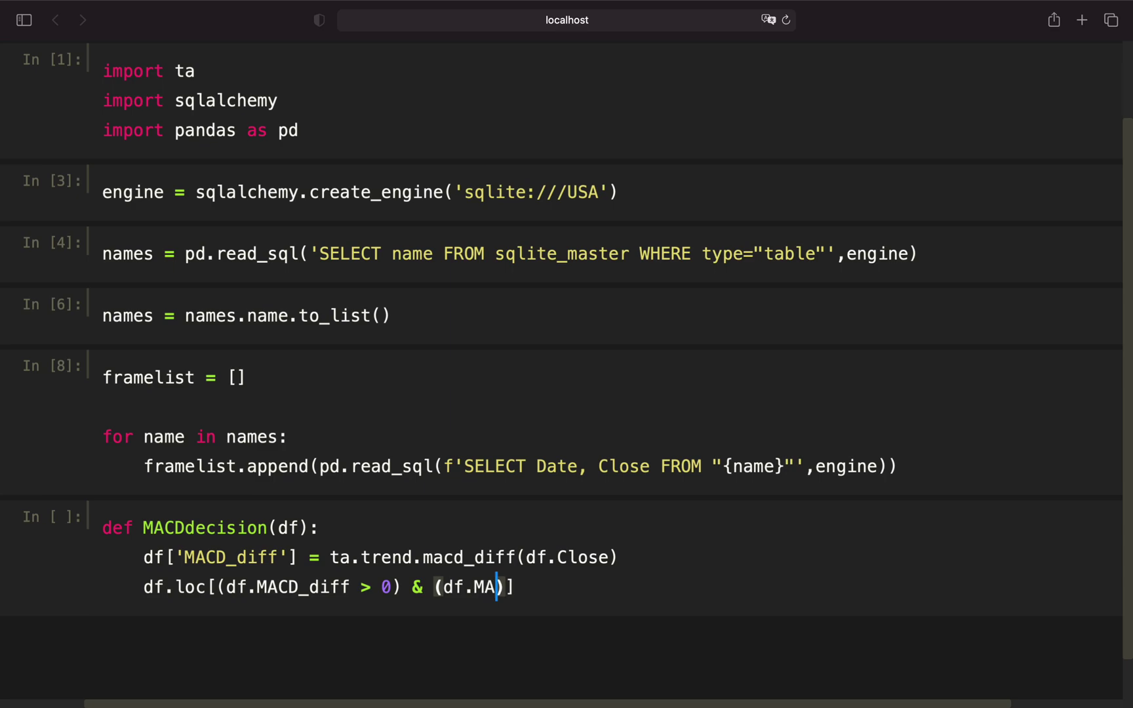
{"action": "type", "text": "CD_diff."}
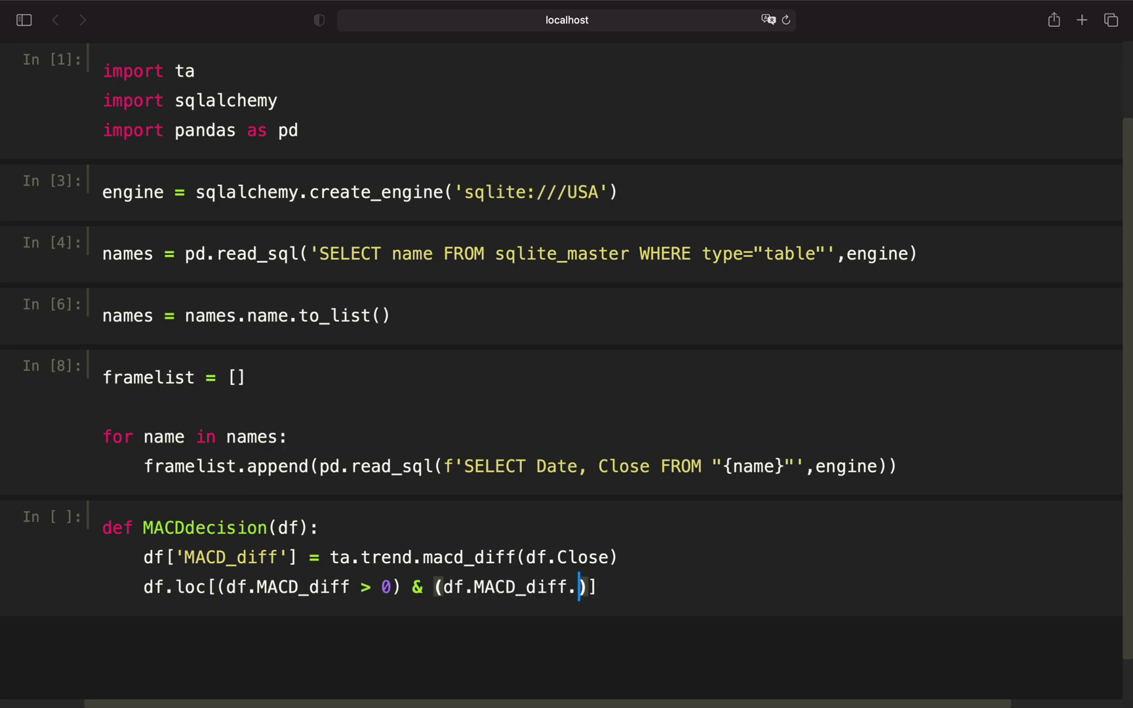
{"action": "type", "text": "shift"}
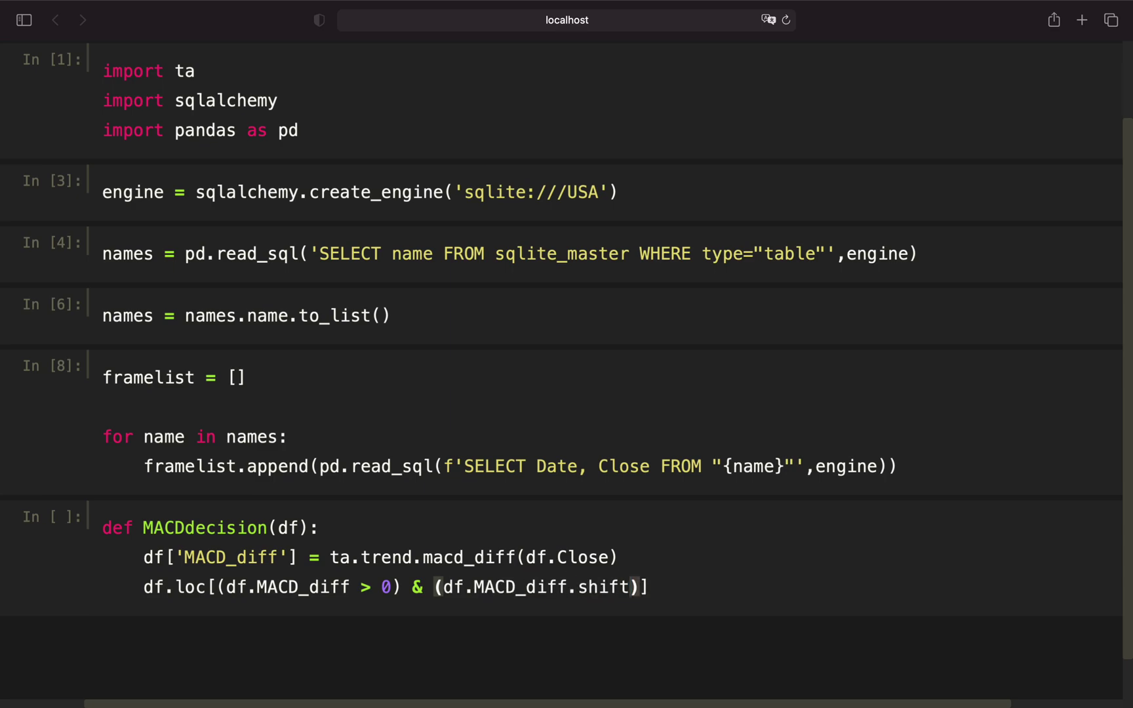
{"action": "type", "text": "(1"}
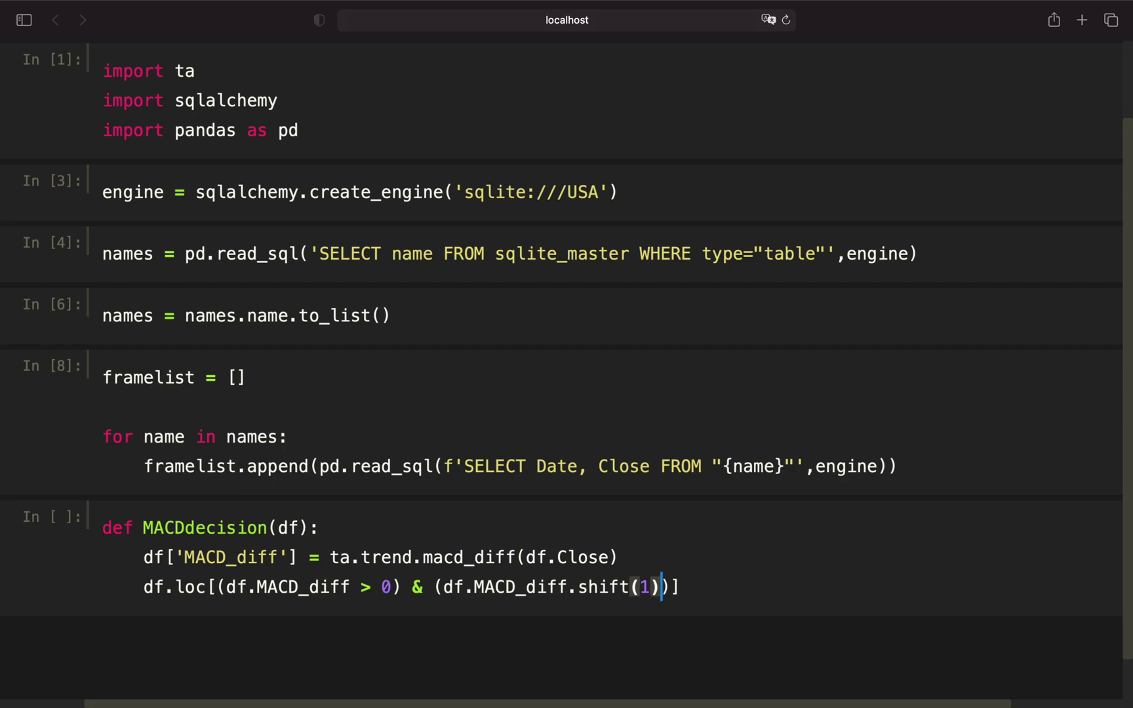
{"action": "key", "text": "Right"}
{"action": "type", "text": ">"}
{"action": "key", "text": "BackSpace"}
{"action": "type", "text": "< "}
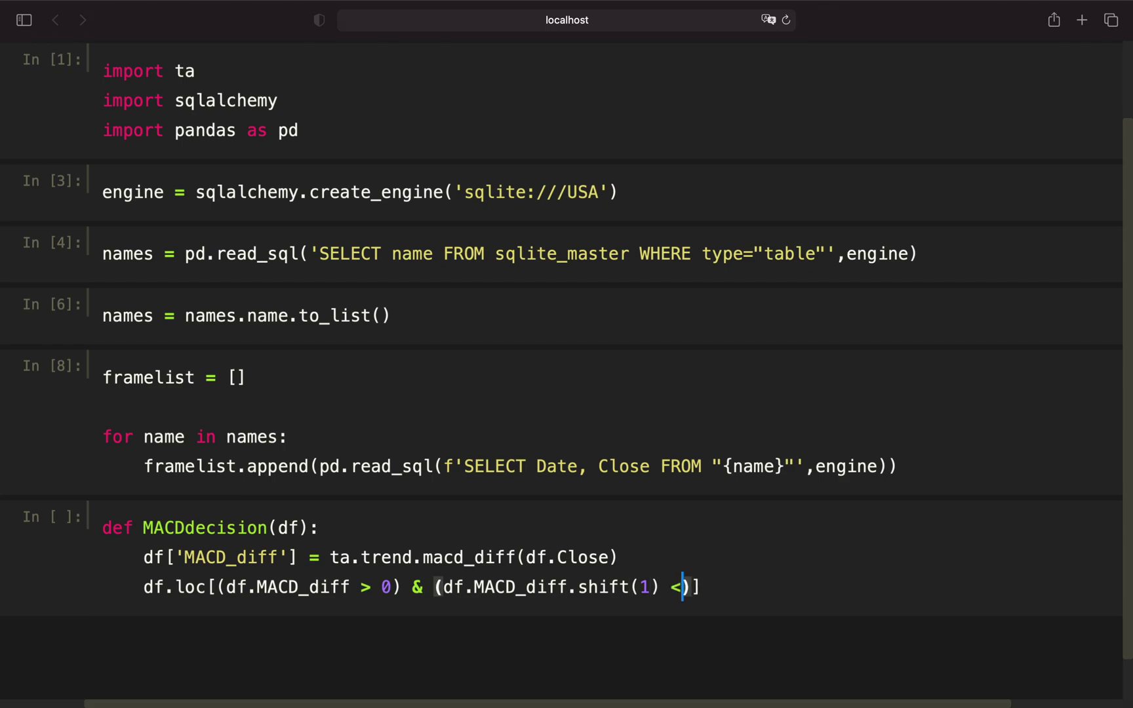
{"action": "type", "text": "0"}
{"action": "key", "text": "Right"}
{"action": "key", "text": "Left"}
{"action": "key", "text": "Right"}
{"action": "type", "text": ", '"}
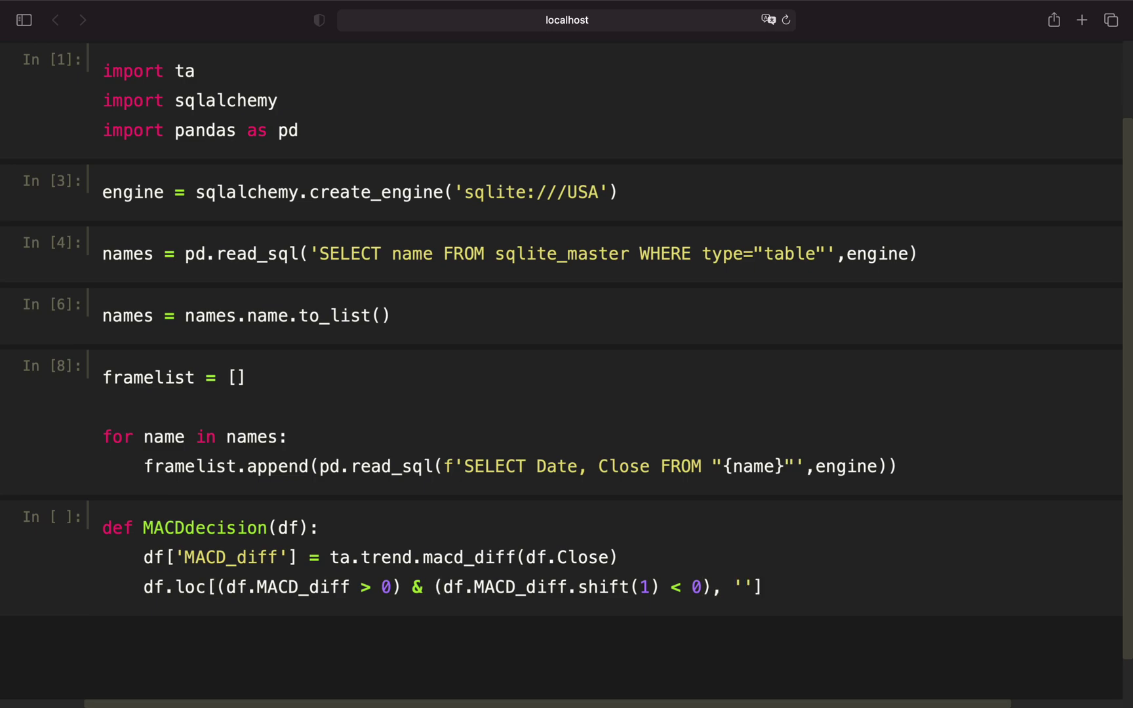
{"action": "type", "text": "Decisi"}
{"action": "type", "text": "on MACD"}
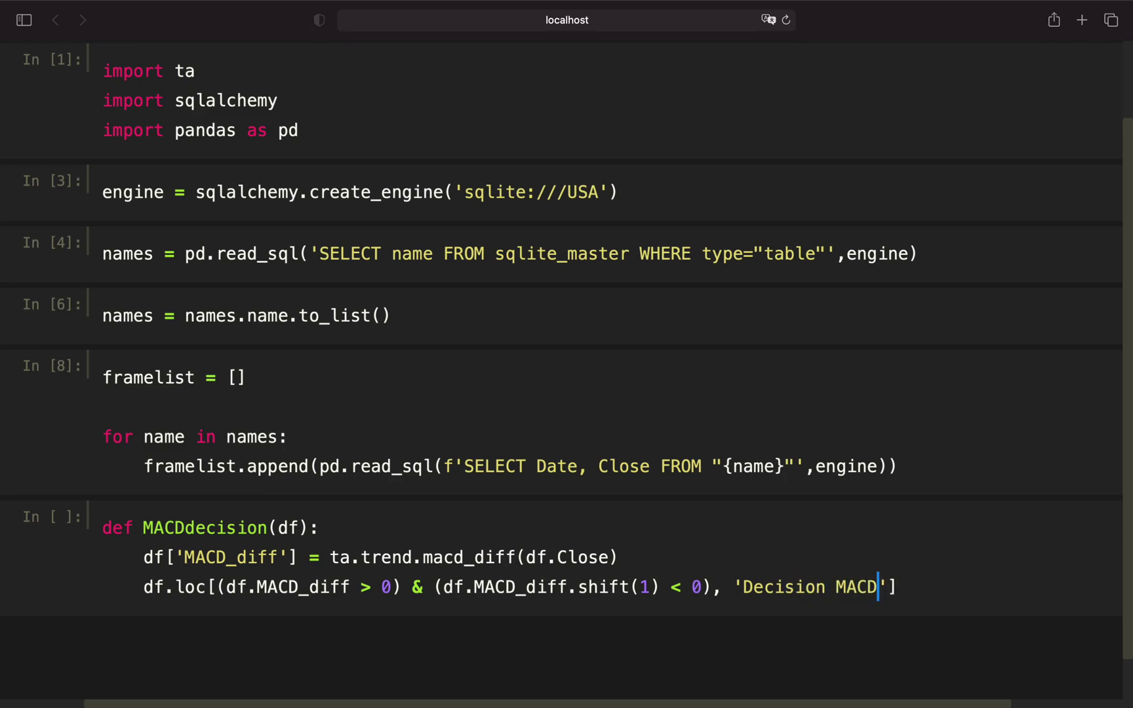
{"action": "key", "text": "Right"}
{"action": "type", "text": "="}
{"action": "type", "text": " 'Buy"}
- Execute the completed MACDdecision definition as cell 10, with an empty cell below
{"action": "left_click", "coordinate": [1001, 587]}
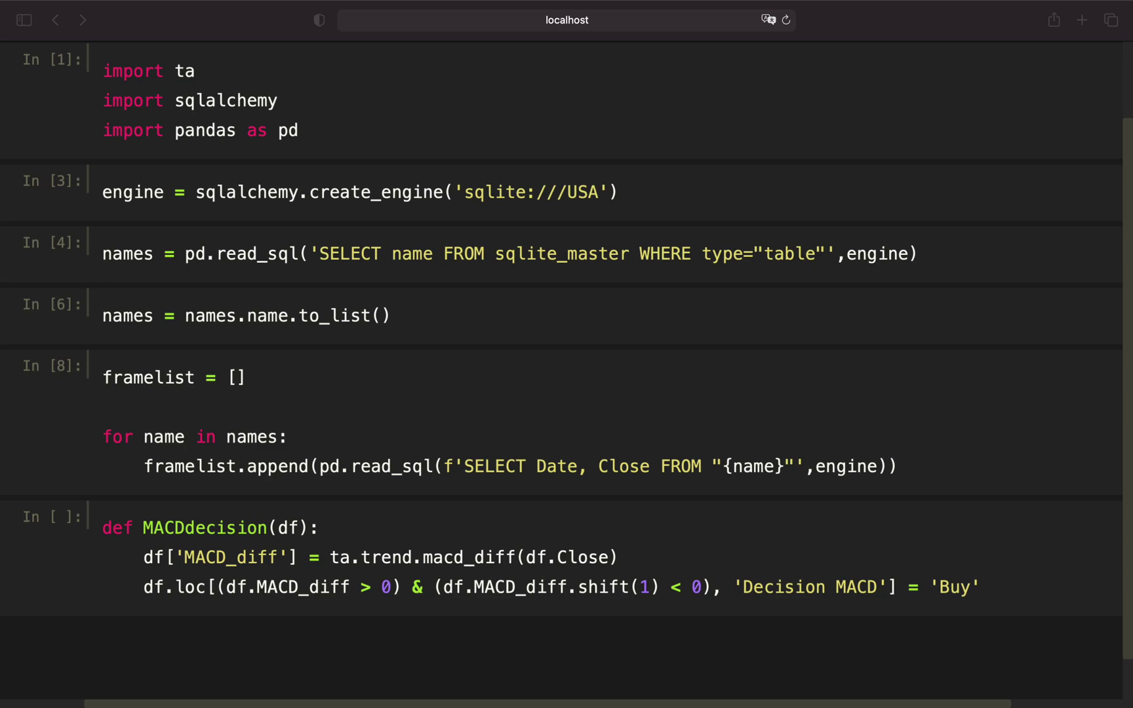
{"action": "left_click", "coordinate": [1004, 589]}
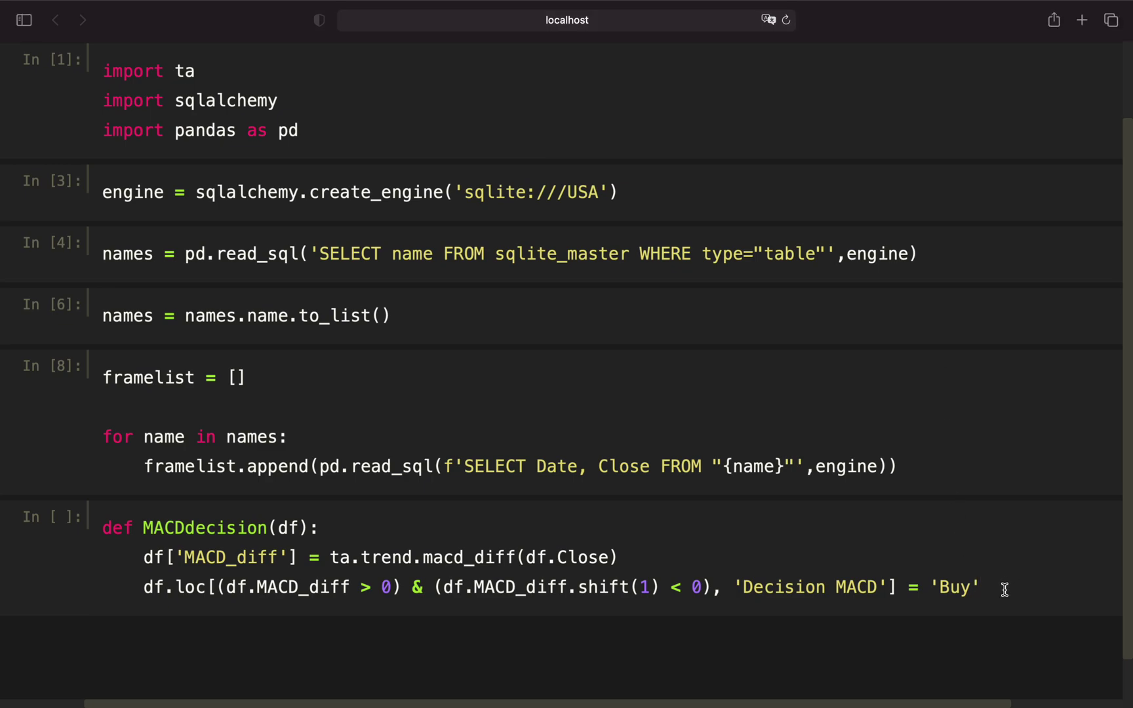
{"action": "key", "text": "shift+Return"}
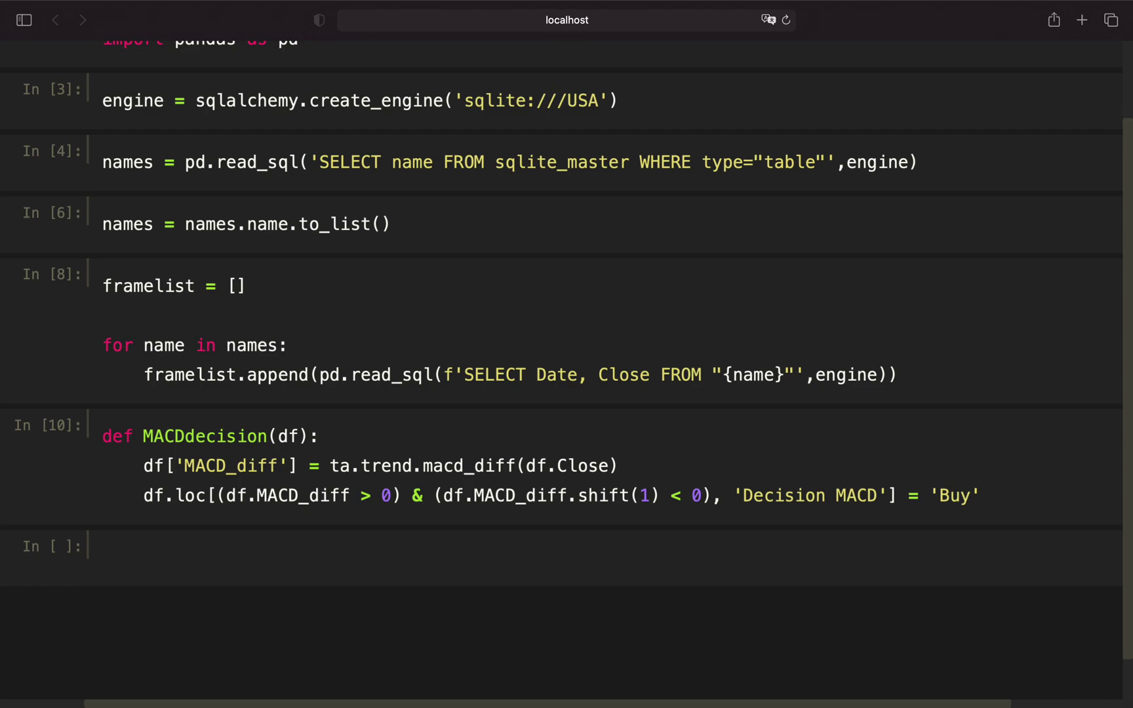
{"action": "type", "text": "de"}
{"action": "type", "text": "f RSI_"}
{"action": "type", "text": "SMAdecisi"}
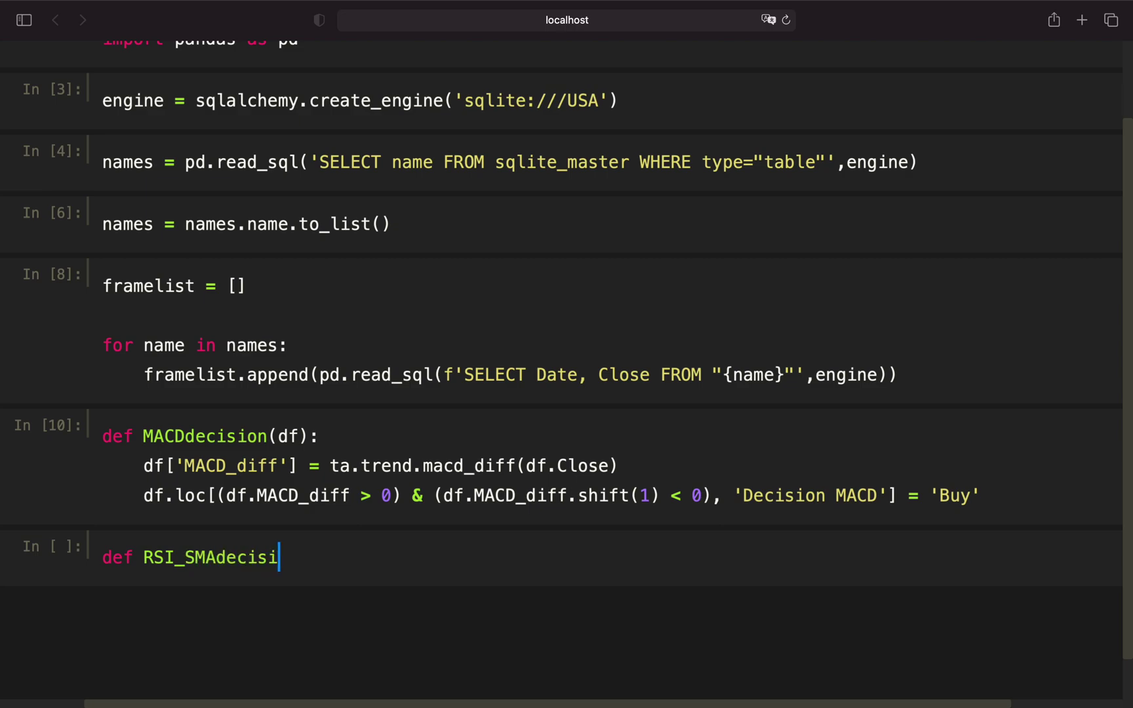
{"action": "type", "text": "on(df"}
- Start def RSI_SMAdecision(df): with df['RSI'] = ta.momentum.rsi(df.Close, window=10)
{"action": "key", "text": "Right"}
{"action": "type", "text": ":"}
{"action": "key", "text": "Return"}
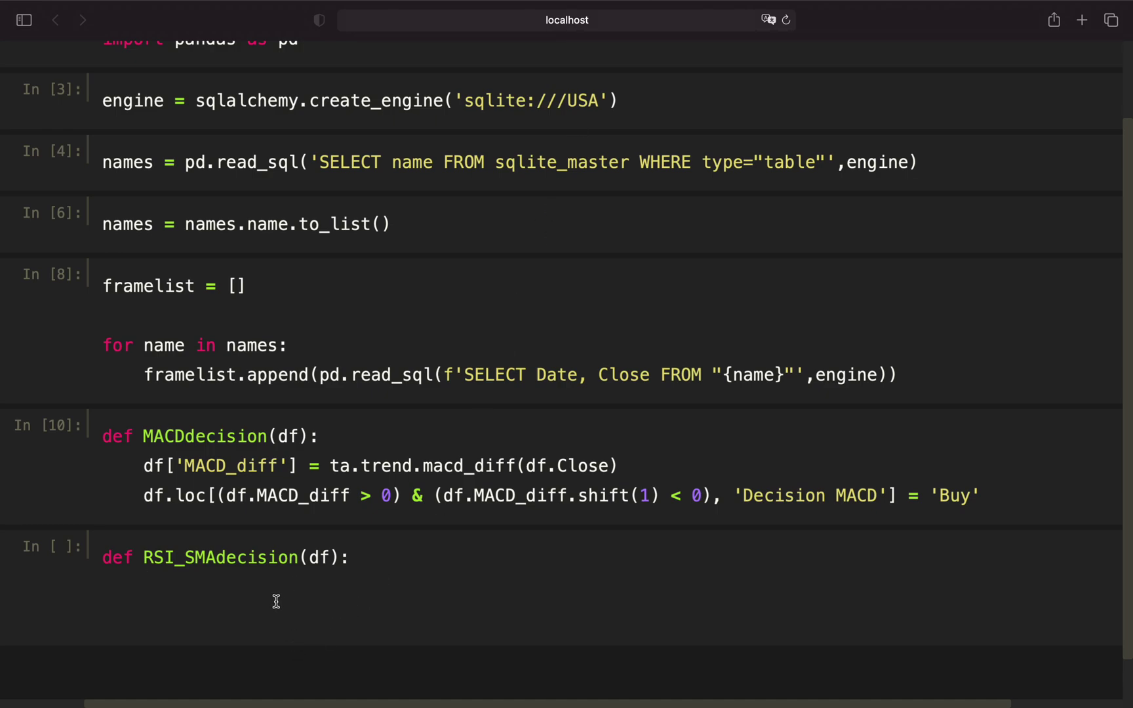
{"action": "type", "text": "df["}
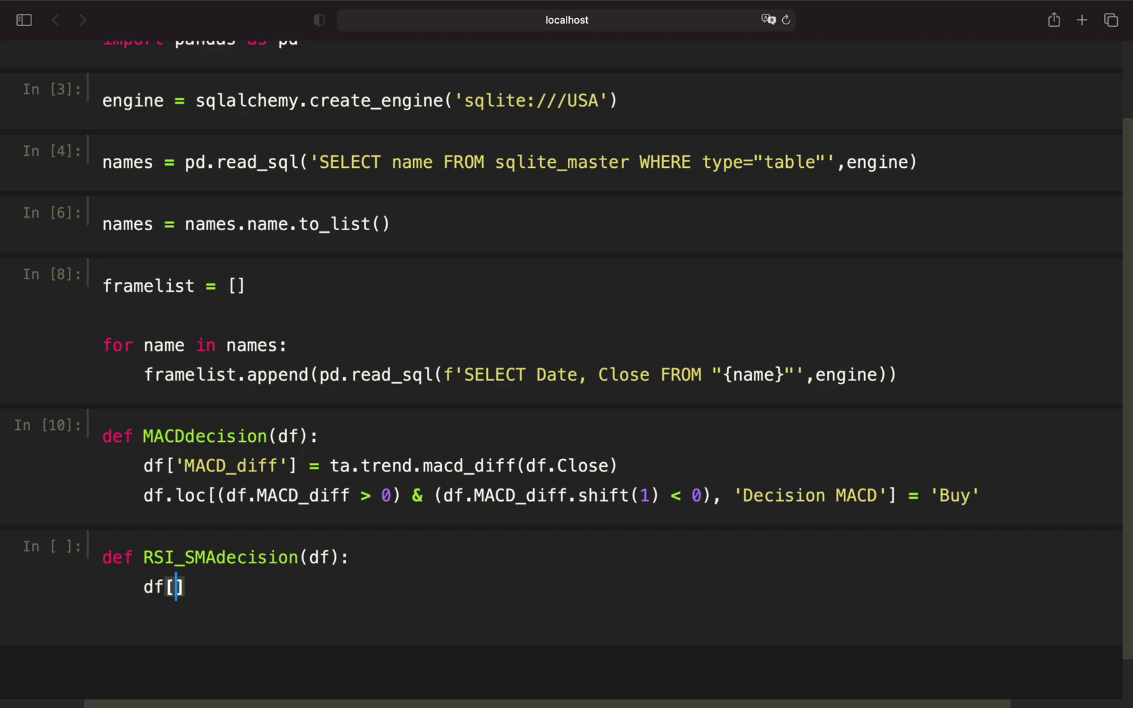
{"action": "type", "text": "AR"}
{"action": "key", "text": "BackSpace"}
{"action": "key", "text": "BackSpace"}
{"action": "type", "text": "'RSI"}
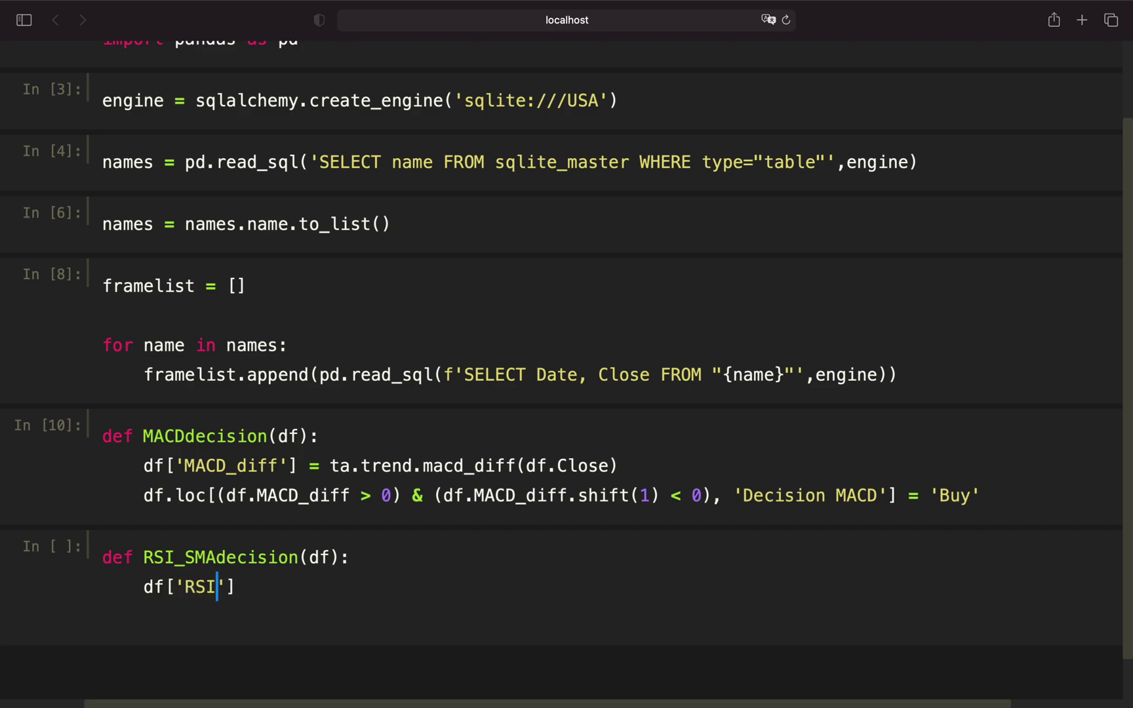
{"action": "type", "text": "'] = "}
{"action": "type", "text": "ta,"}
{"action": "key", "text": "BackSpace"}
{"action": "type", "text": ".moment"}
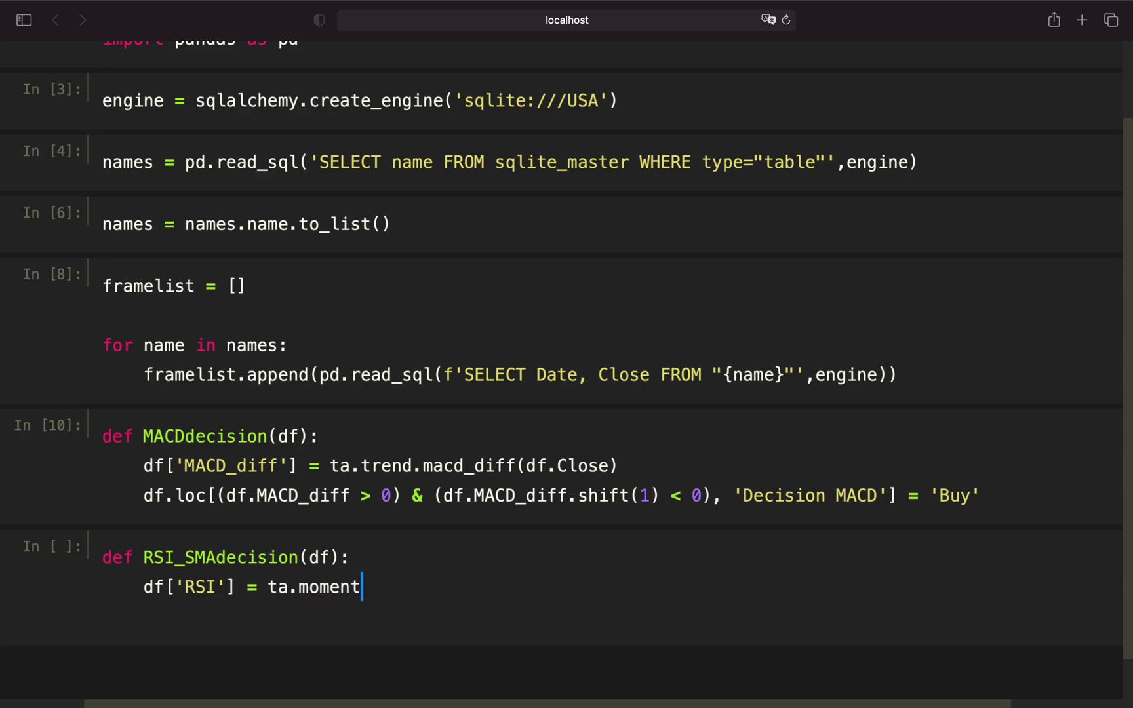
{"action": "type", "text": "um."}
{"action": "type", "text": "rsi"}
{"action": "type", "text": "("}
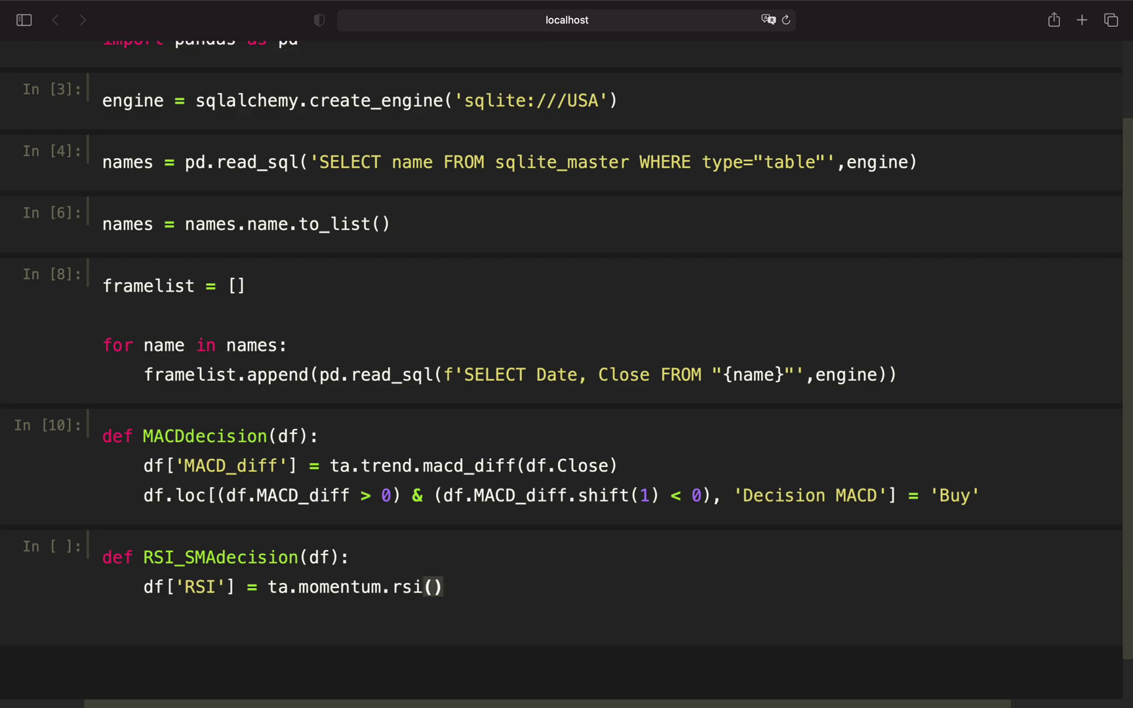
{"action": "type", "text": "df.CLose"}
{"action": "key", "text": "BackSpace"}
{"action": "key", "text": "BackSpace"}
{"action": "key", "text": "BackSpace"}
{"action": "type", "text": "lose, wind"}
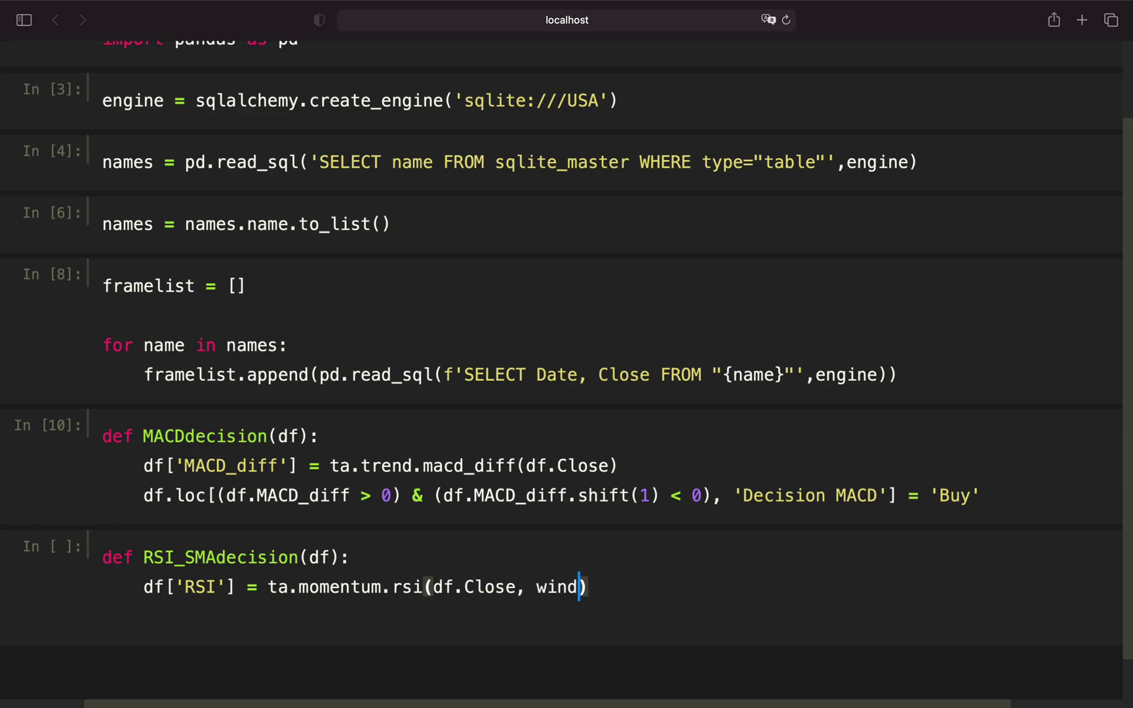
{"action": "type", "text": "ow=10"}
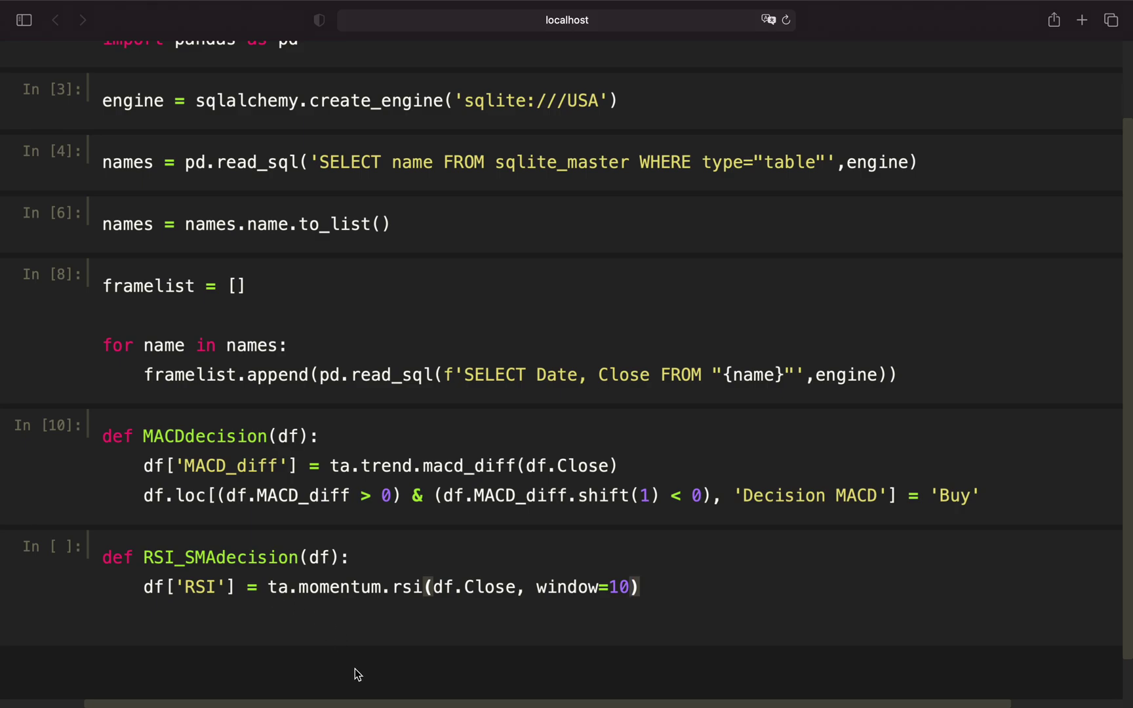
{"action": "left_click", "coordinate": [686, 592]}
- Add df['SMA200'] = ta.trend.sma_indicator(df.Close, window=200) and open another body line
{"action": "key", "text": "Return"}
{"action": "type", "text": "df[SA"}
{"action": "key", "text": "BackSpace"}
{"action": "key", "text": "BackSpace"}
{"action": "type", "text": "'SMA200"}
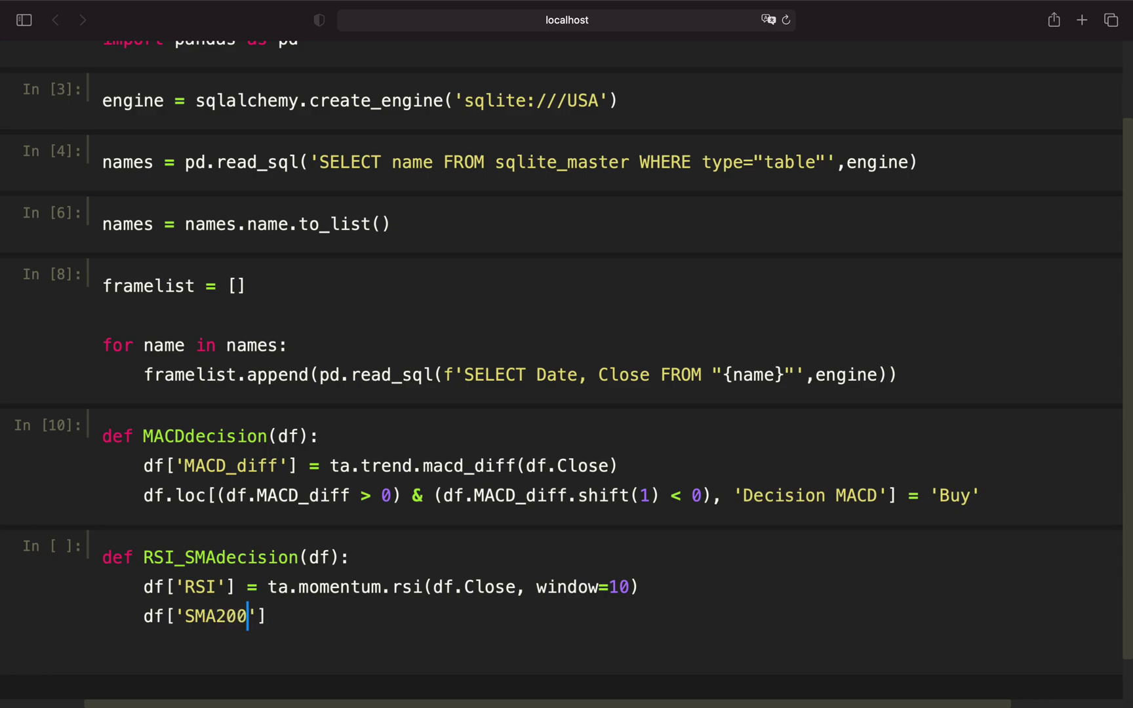
{"action": "key", "text": "Right"}
{"action": "key", "text": "Right"}
{"action": "type", "text": "= "}
{"action": "type", "text": "="}
{"action": "key", "text": "BackSpace"}
{"action": "type", "text": "ta.trend."}
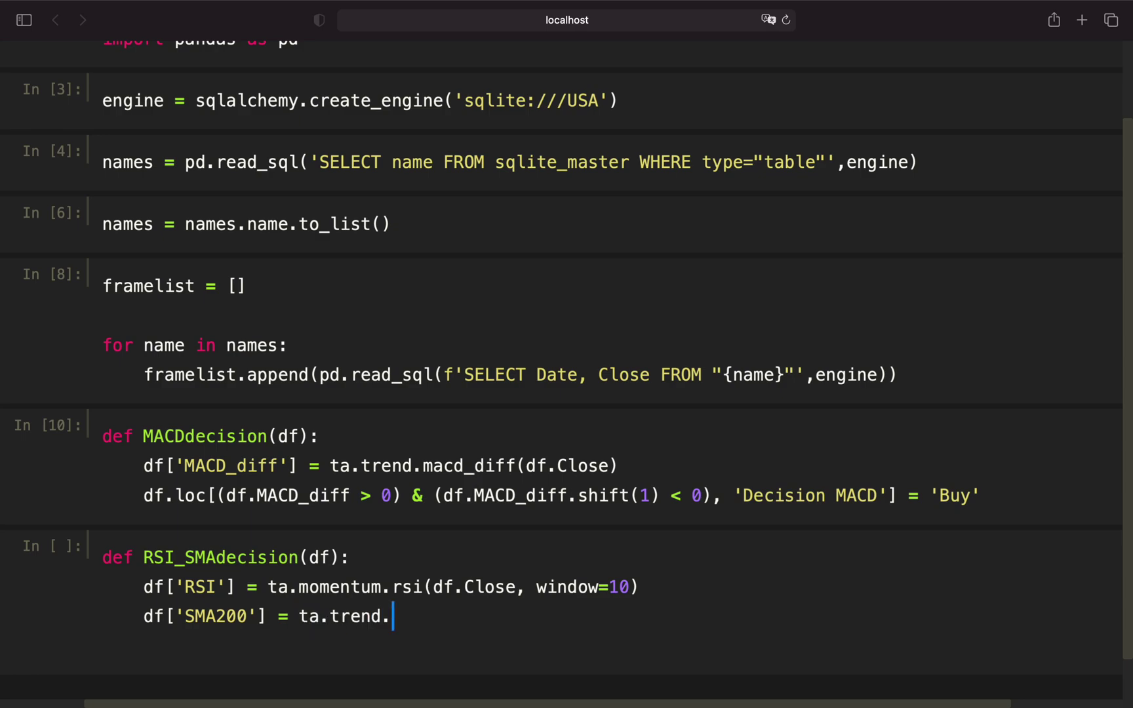
{"action": "type", "text": "sma_indeic"}
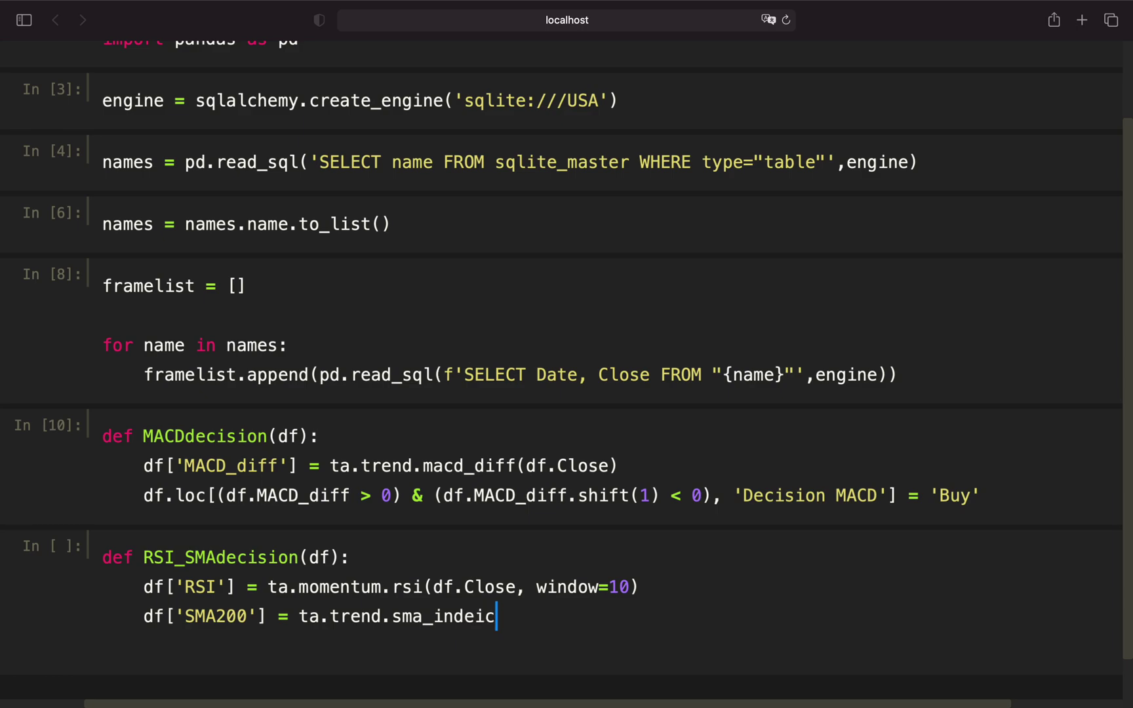
{"action": "key", "text": "BackSpace"}
{"action": "key", "text": "BackSpace"}
{"action": "key", "text": "BackSpace"}
{"action": "type", "text": "icator("}
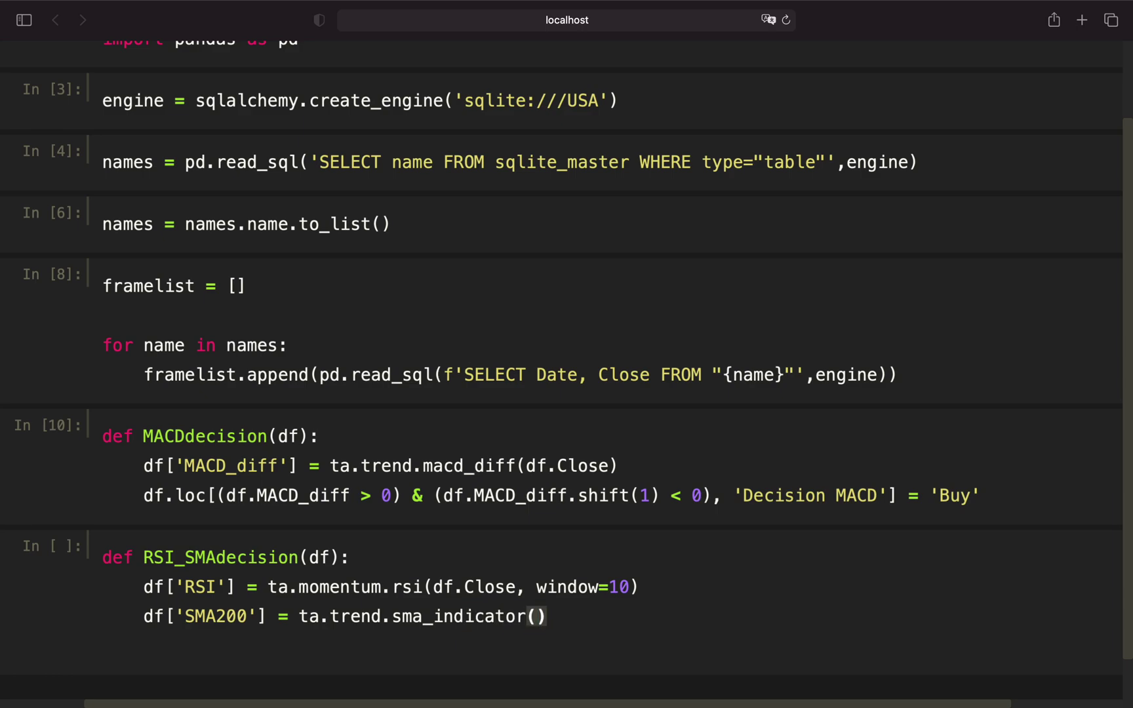
{"action": "type", "text": "df.Close, w"}
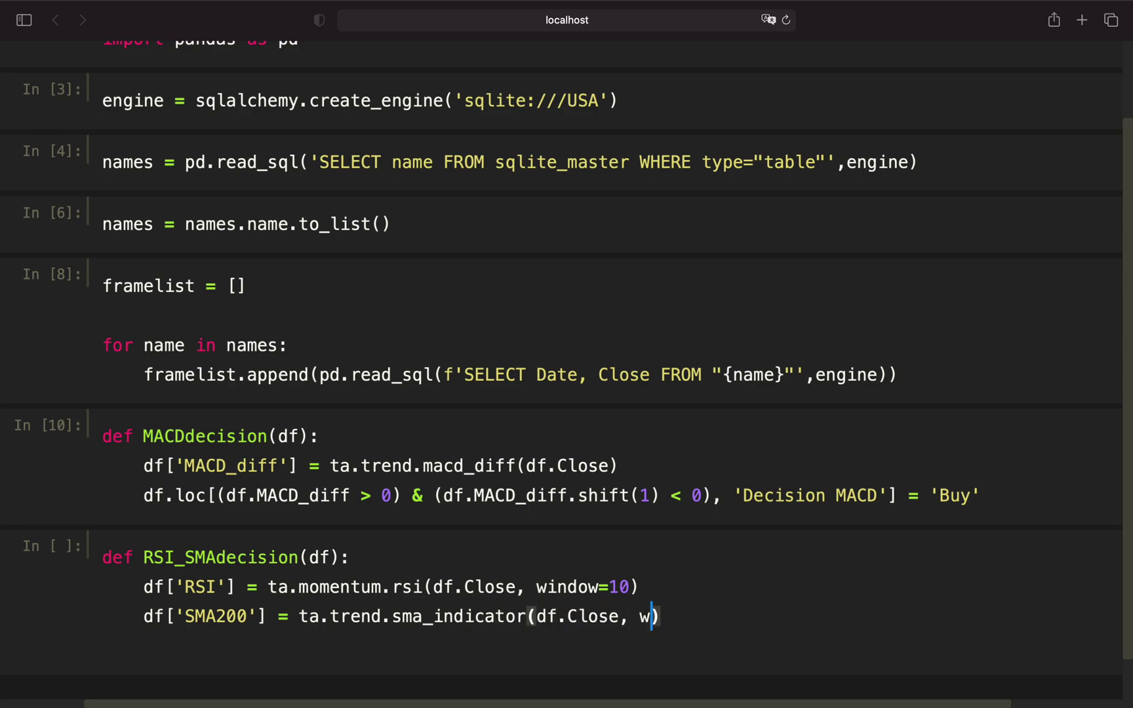
{"action": "type", "text": "indow=200"}
{"action": "key", "text": "Right"}
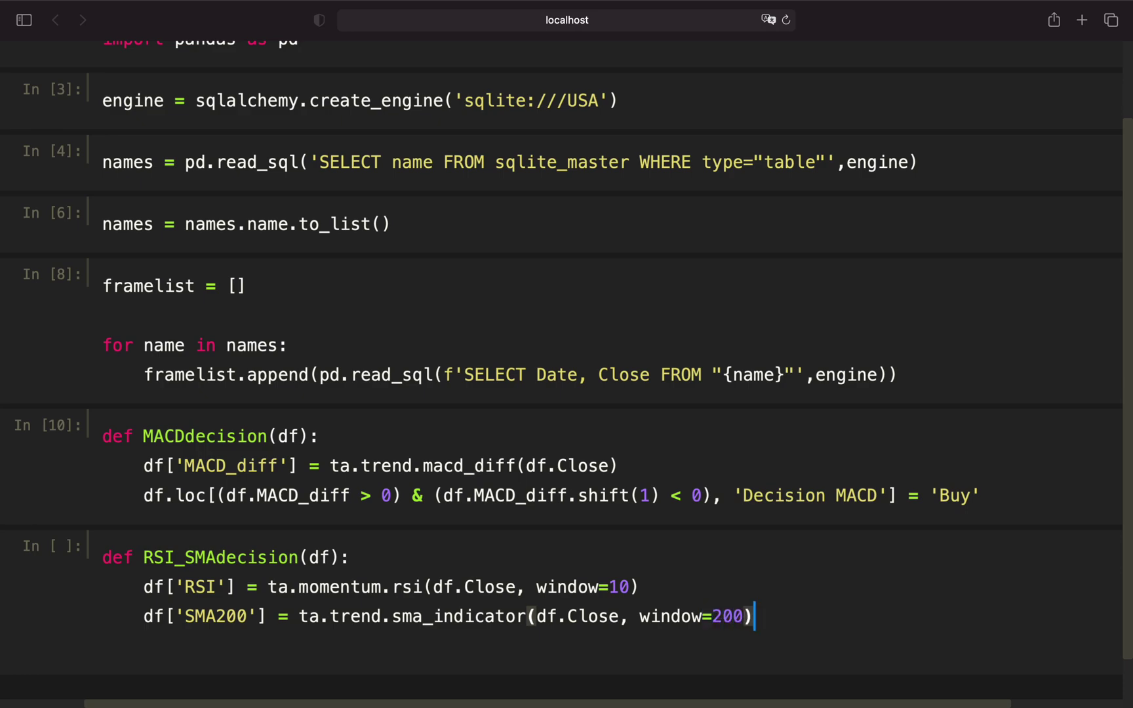
{"action": "key", "text": "Return"}
{"action": "scroll", "coordinate": [418, 607], "scroll_direction": "down", "scroll_amount": 1}
{"action": "scroll", "coordinate": [431, 602], "scroll_direction": "down", "scroll_amount": 1}
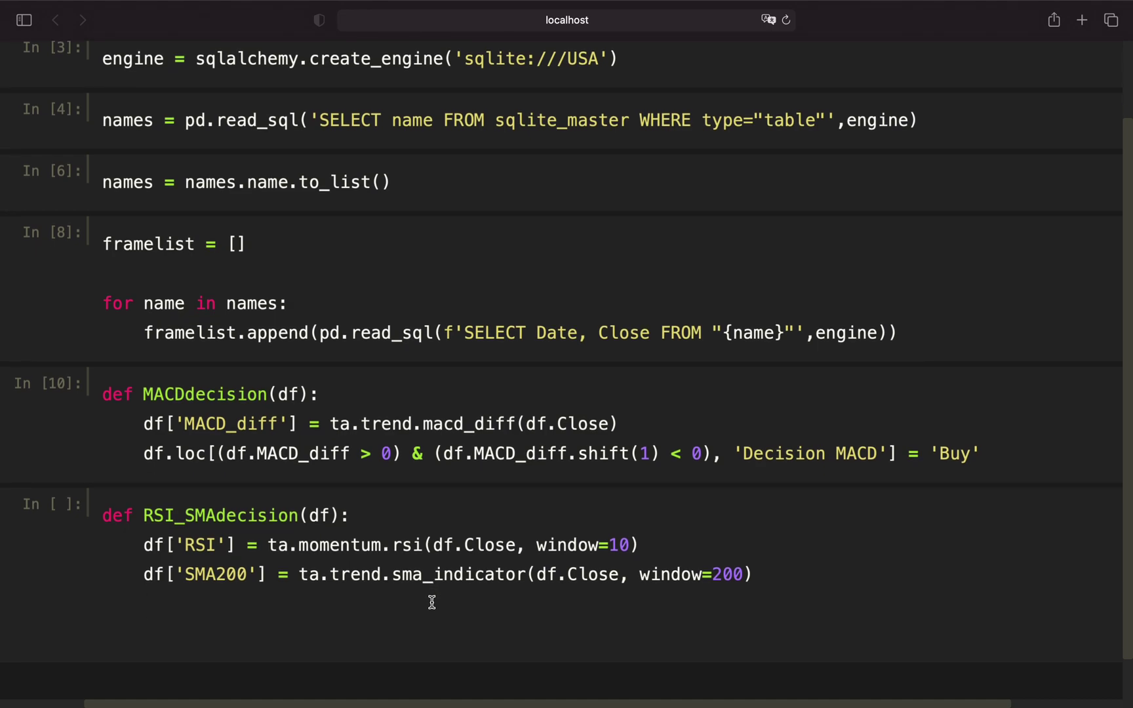
{"action": "type", "text": "df"}
{"action": "type", "text": ".loc["}
{"action": "type", "text": "(df.C"}
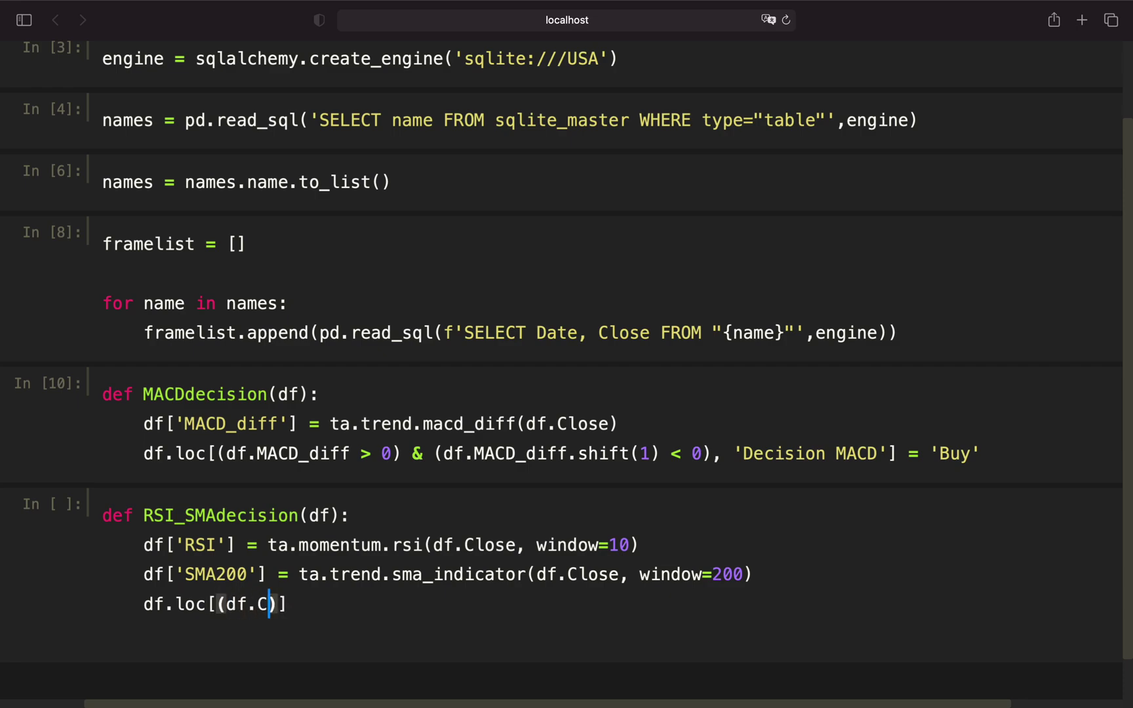
{"action": "type", "text": "lose > df.S"}
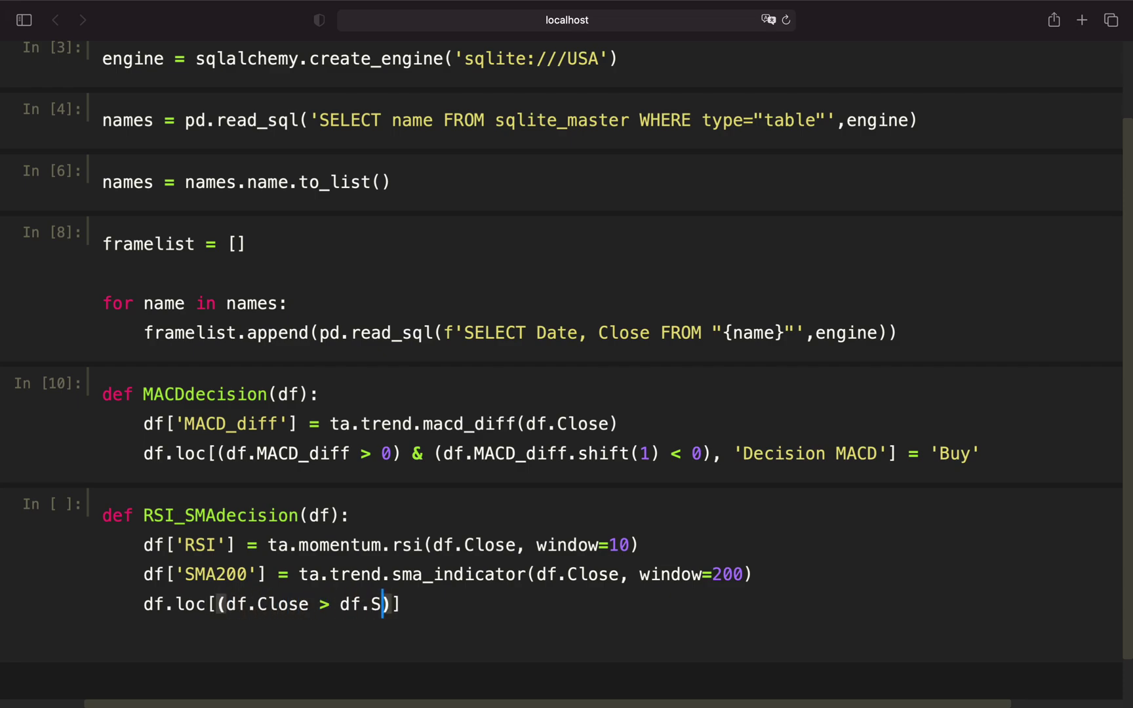
{"action": "type", "text": "MA200"}
- Mark 'Buy' in 'Decision RSI/SMA' when Close > SMA200 and RSI < 30, then run the cell
{"action": "key", "text": "Right"}
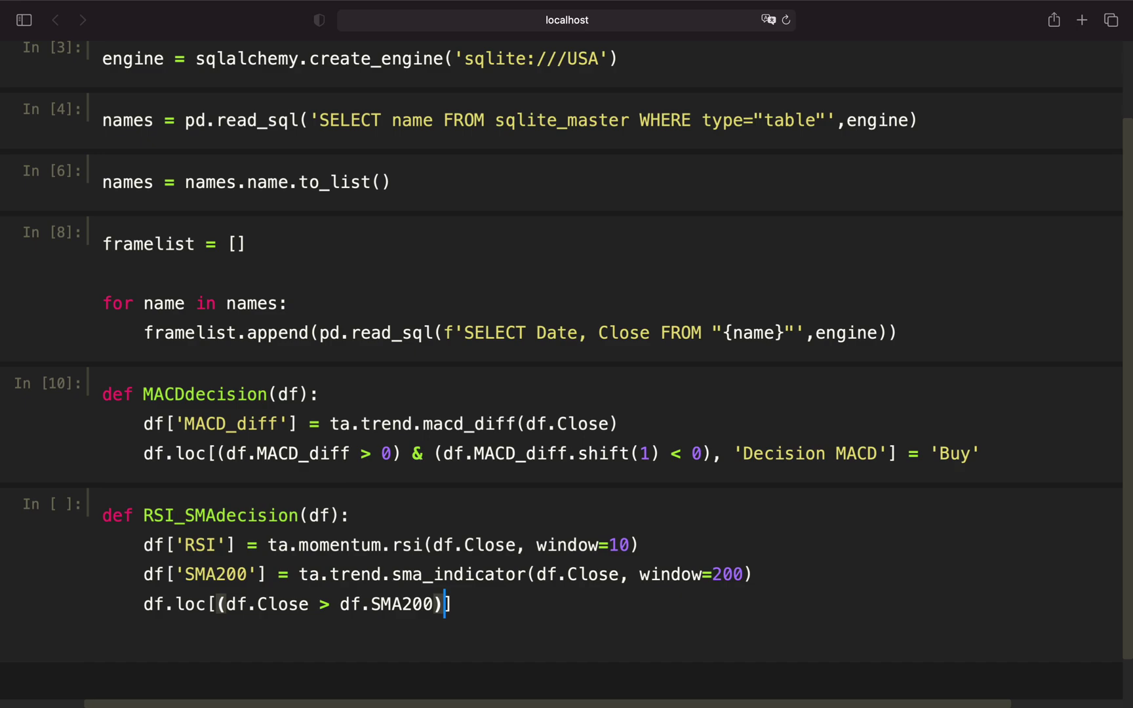
{"action": "type", "text": "& ("}
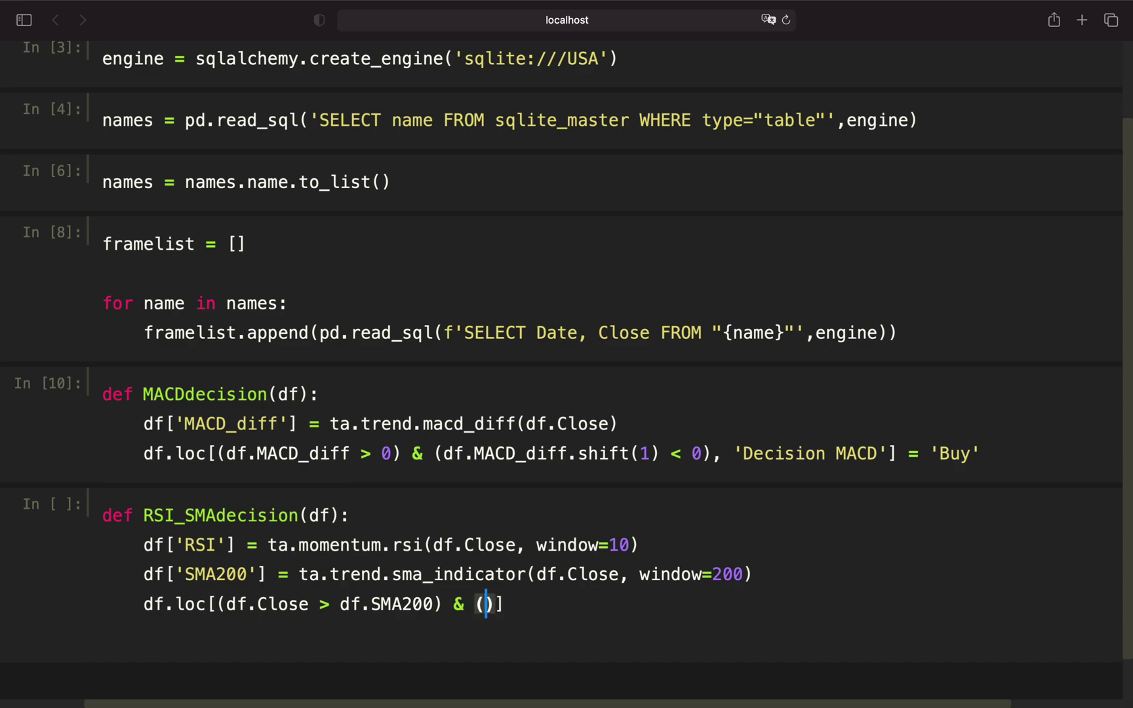
{"action": "type", "text": "df.RSI < "}
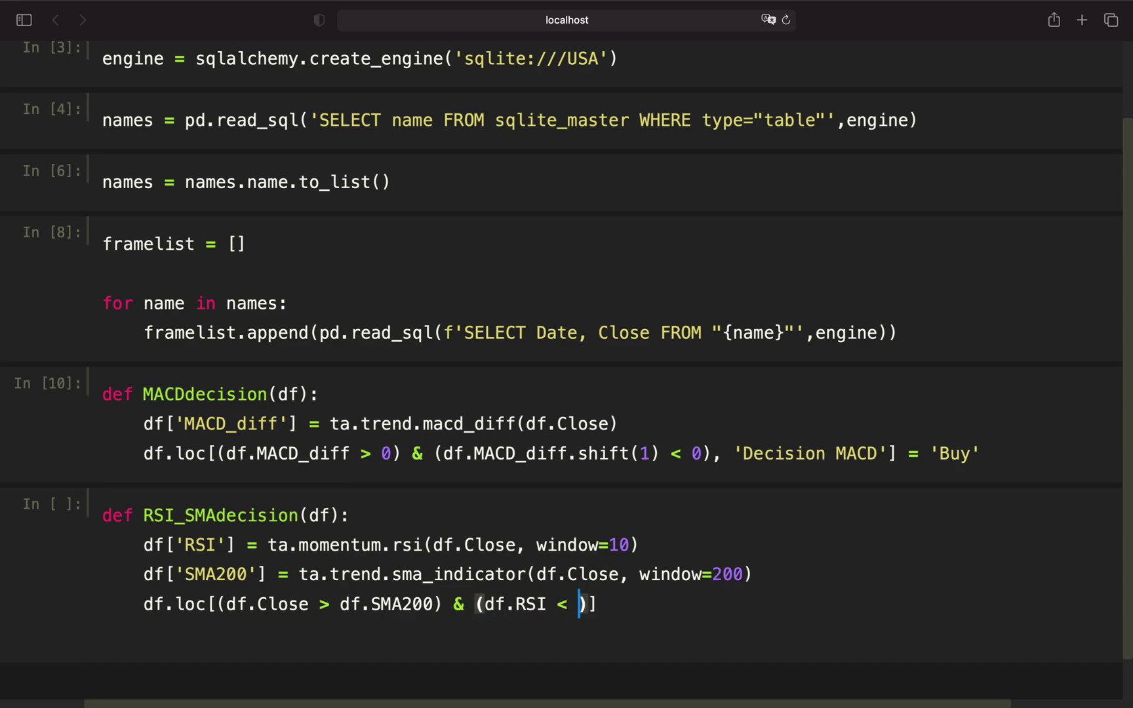
{"action": "type", "text": "30"}
{"action": "key", "text": "Right"}
{"action": "type", "text": ", 'Decis"}
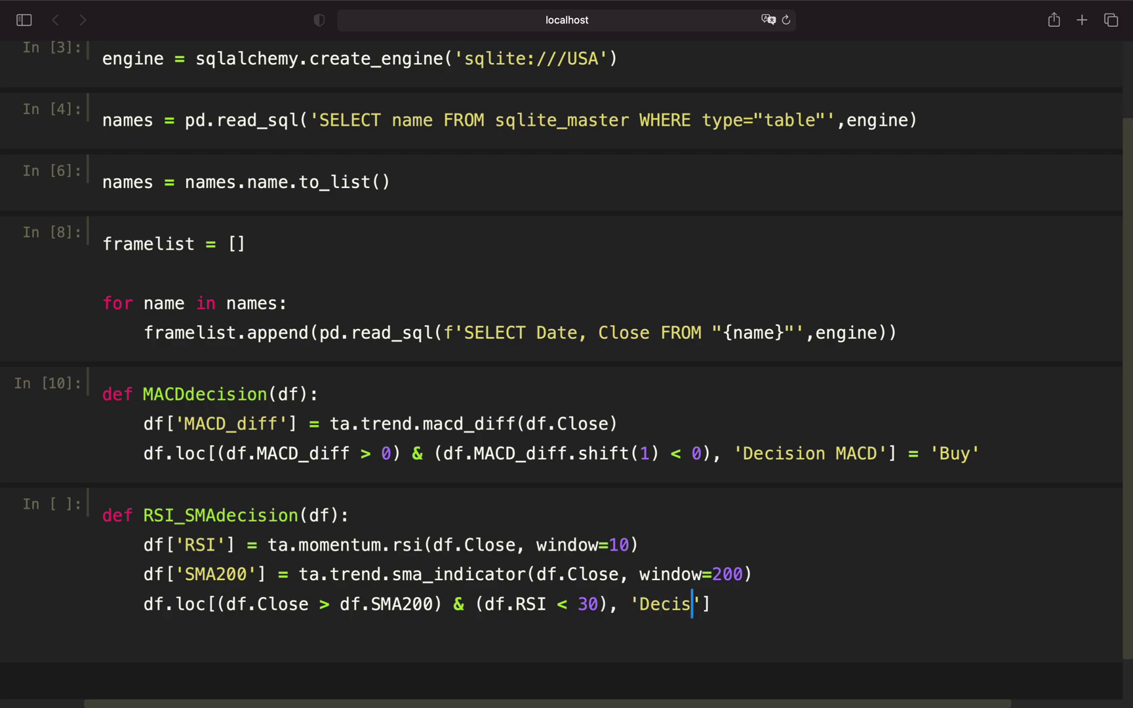
{"action": "type", "text": "ion RSI/"}
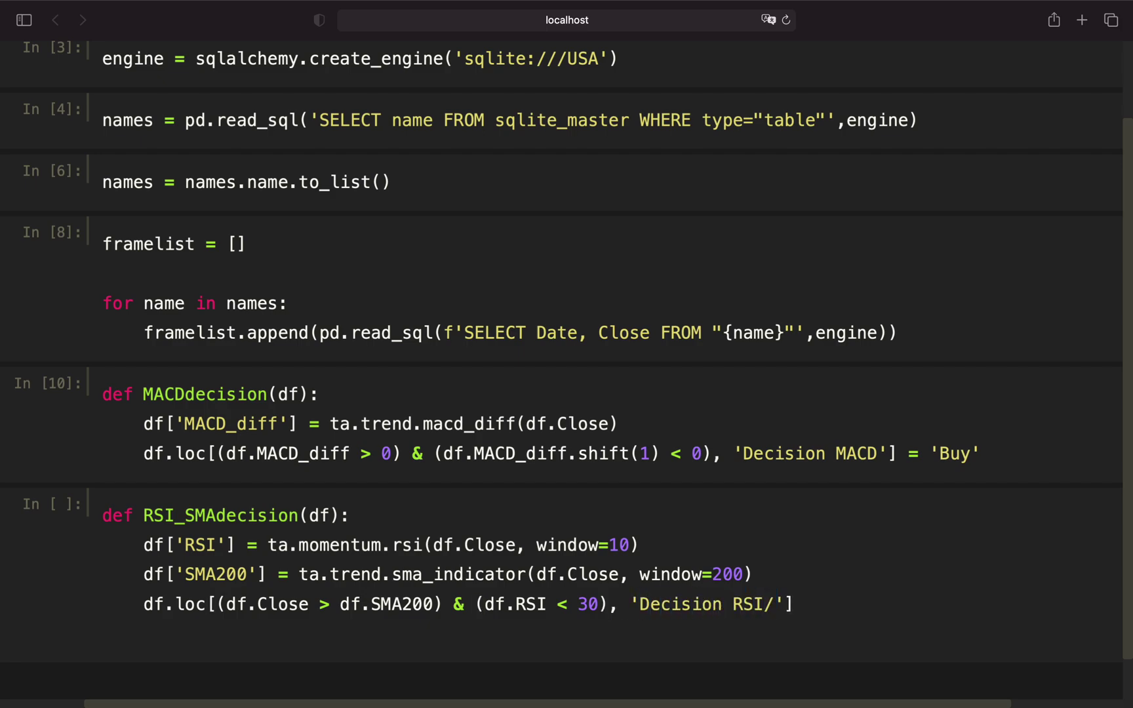
{"action": "type", "text": "SMA"}
{"action": "key", "text": "Right"}
{"action": "key", "text": "Right"}
{"action": "type", "text": "= 'Buy"}
{"action": "key", "text": "Right"}
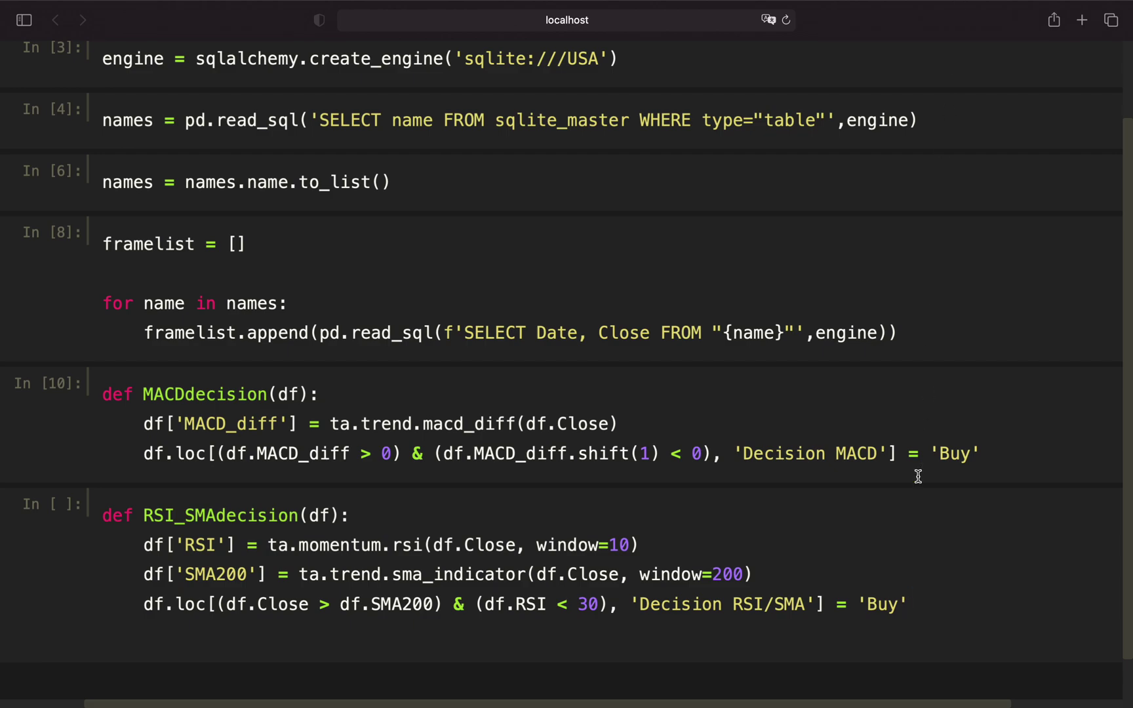
{"action": "key", "text": "Return"}
{"action": "key", "text": "shift+Return"}
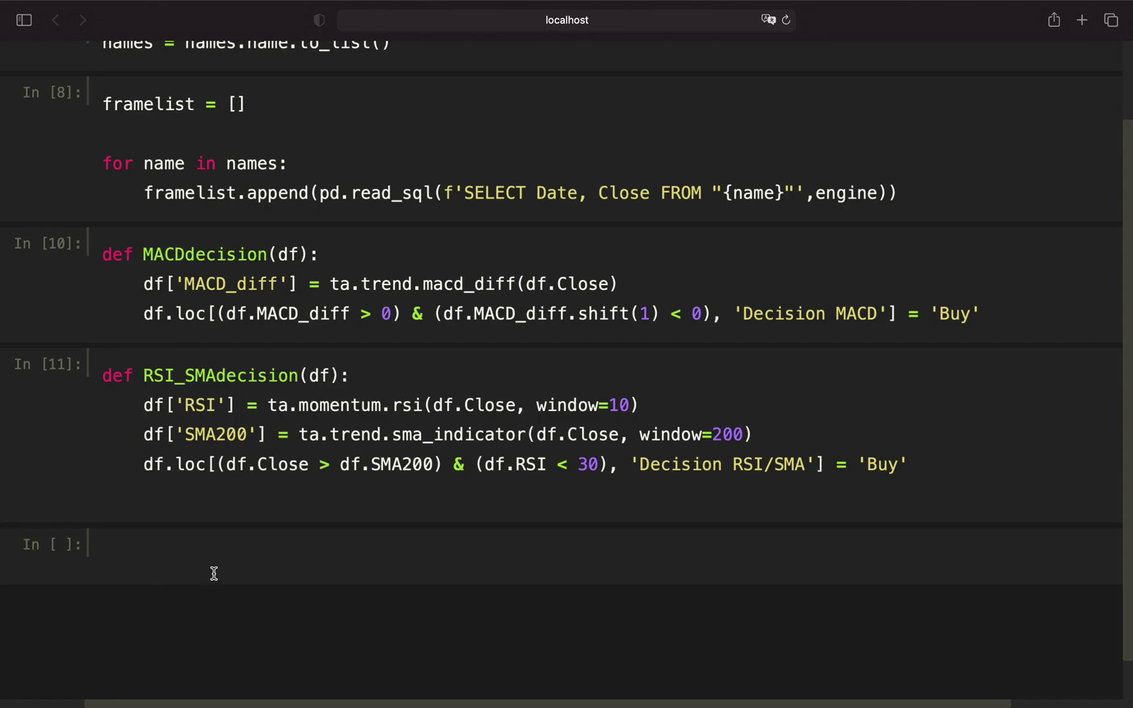
{"action": "type", "text": "for frae"}
- Write and run 'for frame in framelist:' calling MACDdecision(frame) and RSI_SMAdecision(frame) as cell 12
{"action": "key", "text": "BackSpace"}
{"action": "type", "text": "m"}
{"action": "type", "text": "e in framel"}
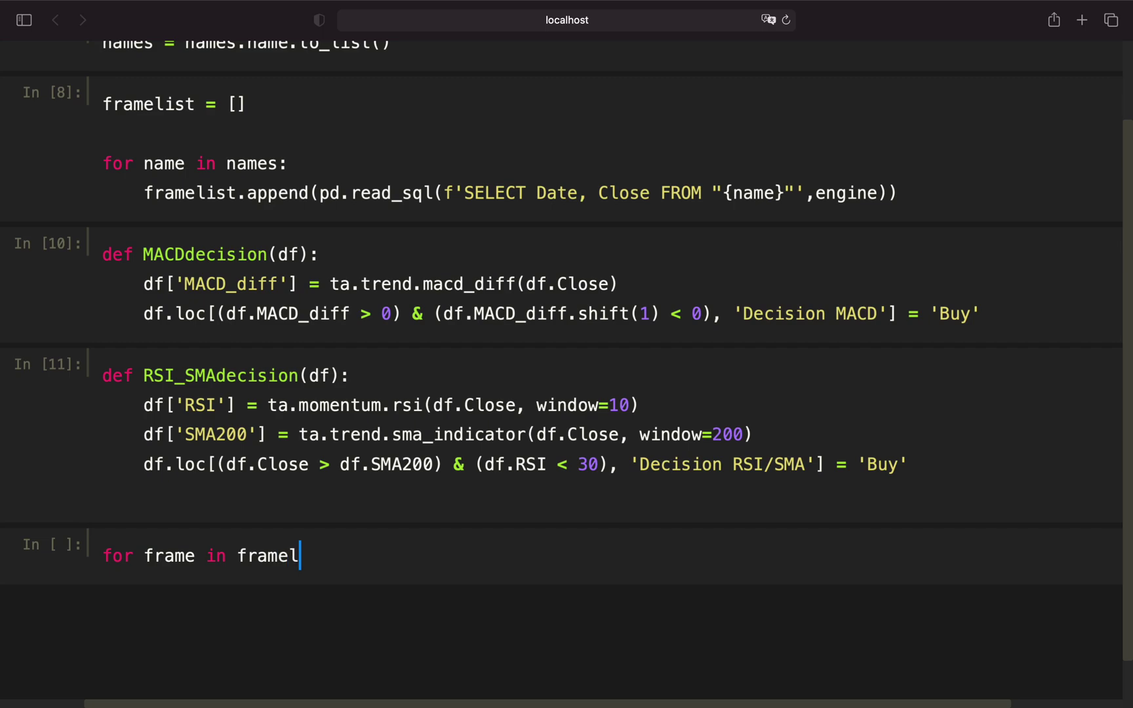
{"action": "type", "text": "ist("}
{"action": "key", "text": "BackSpace"}
{"action": "type", "text": ":"}
{"action": "key", "text": "Return"}
{"action": "type", "text": "MACDd"}
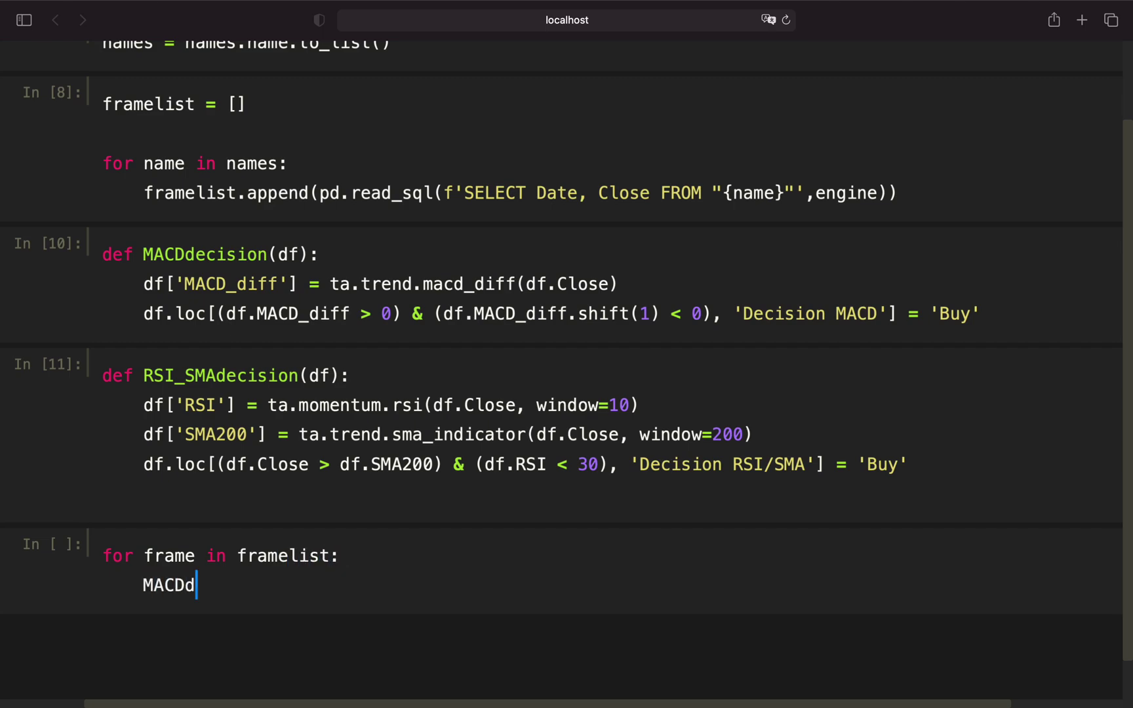
{"action": "type", "text": "ecision(fra"}
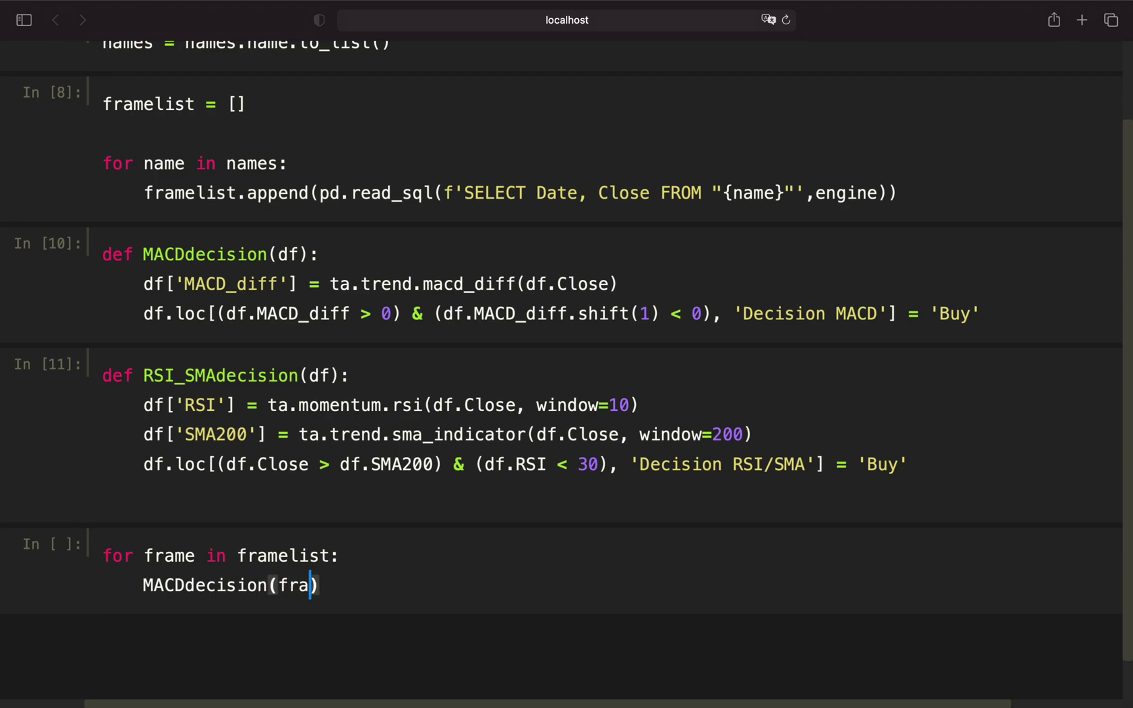
{"action": "type", "text": "me"}
{"action": "left_click", "coordinate": [374, 592]}
{"action": "key", "text": "Return"}
{"action": "type", "text": "RSI_"}
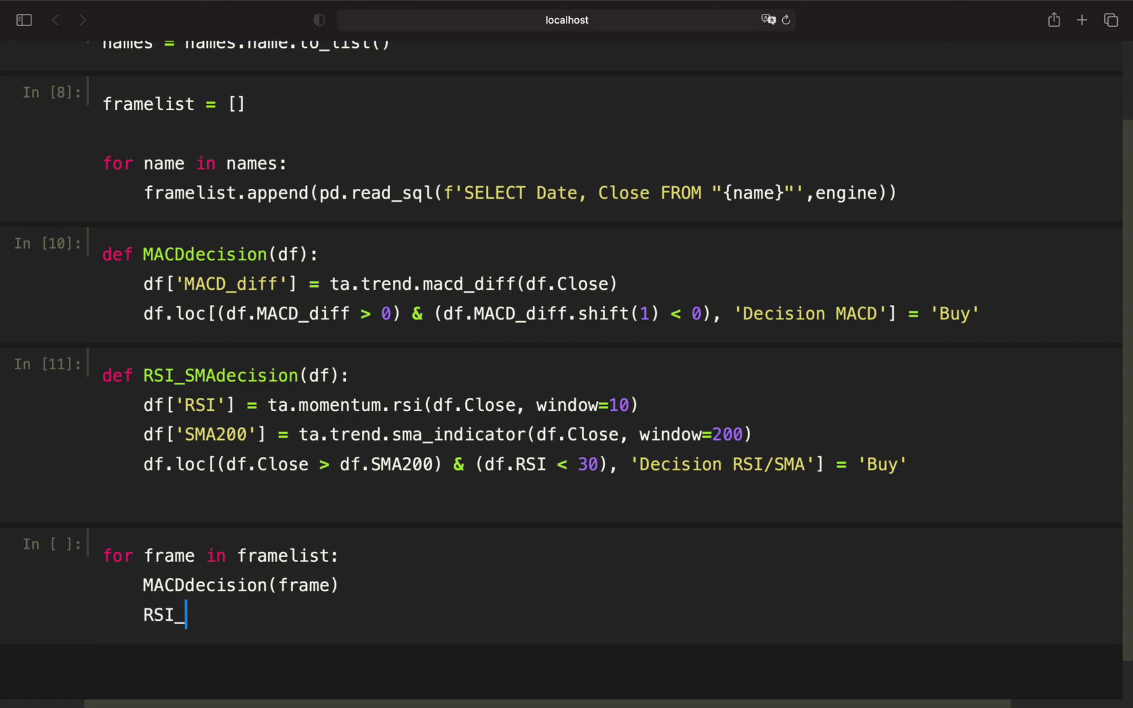
{"action": "type", "text": "SMA"}
{"action": "type", "text": "decision"}
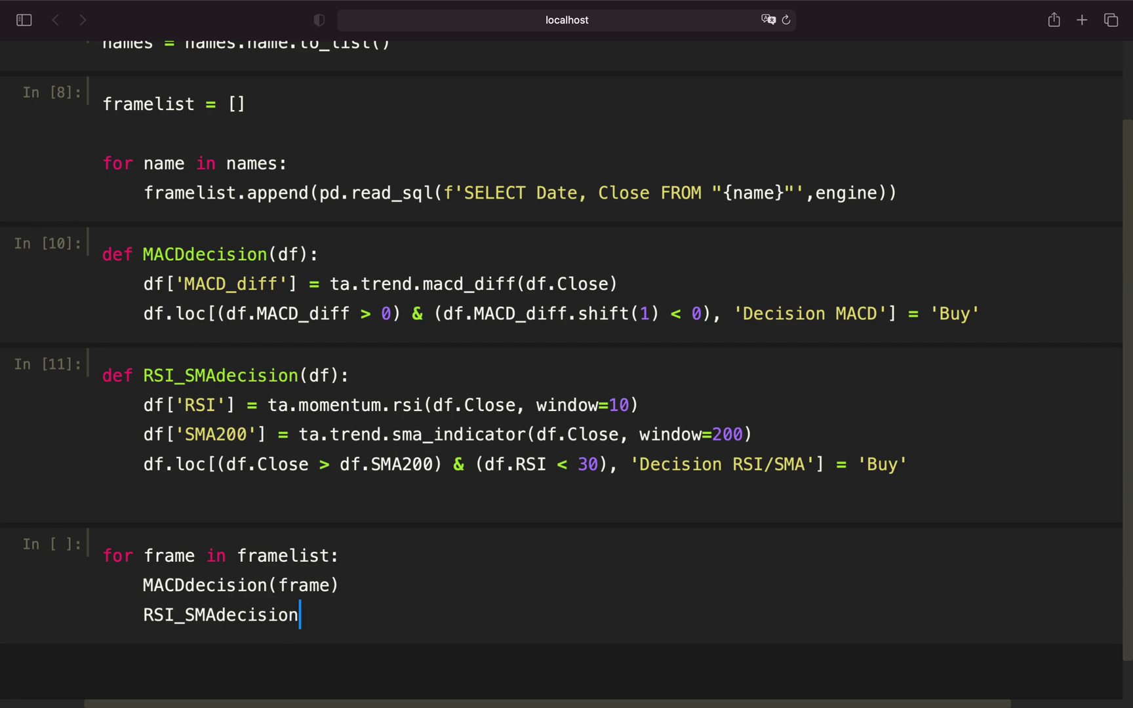
{"action": "type", "text": "(frame"}
{"action": "key", "text": "Right"}
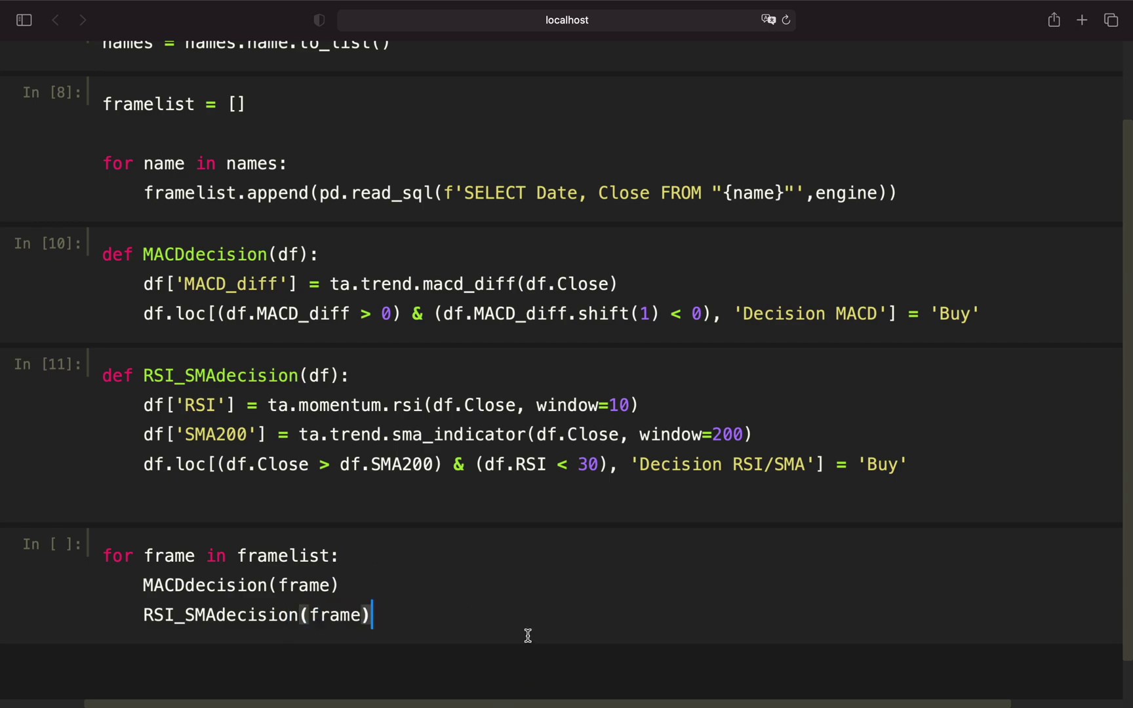
{"action": "scroll", "coordinate": [541, 611], "scroll_direction": "down", "scroll_amount": 2}
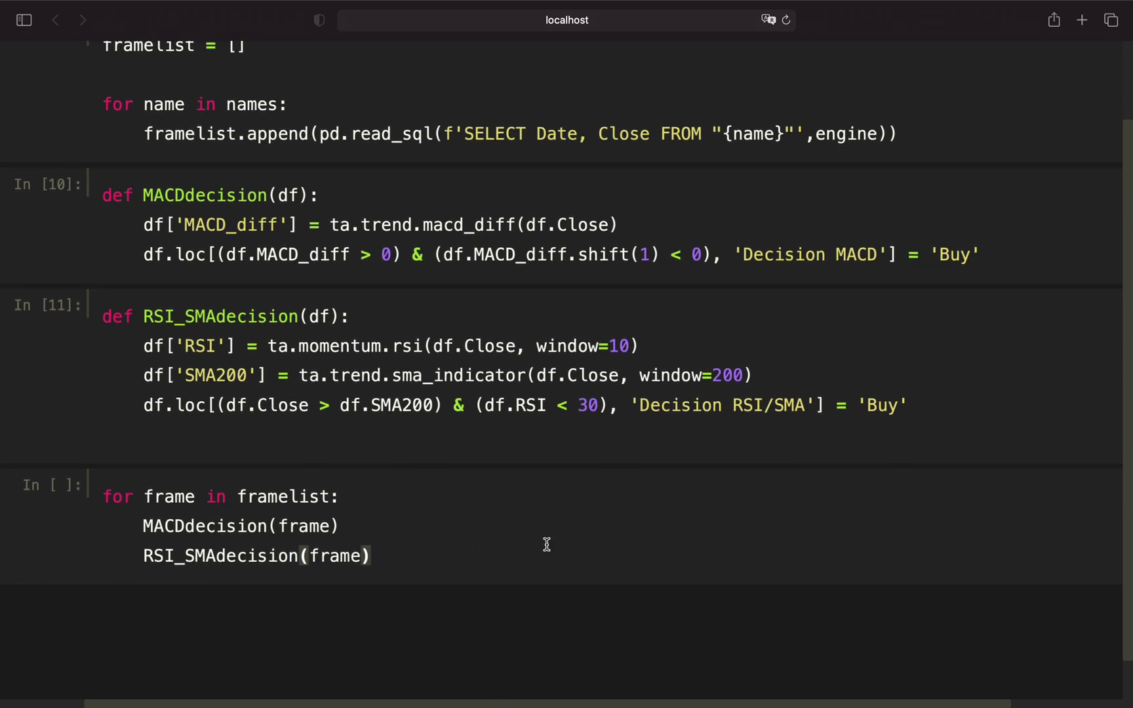
{"action": "key", "text": "shift+Return"}
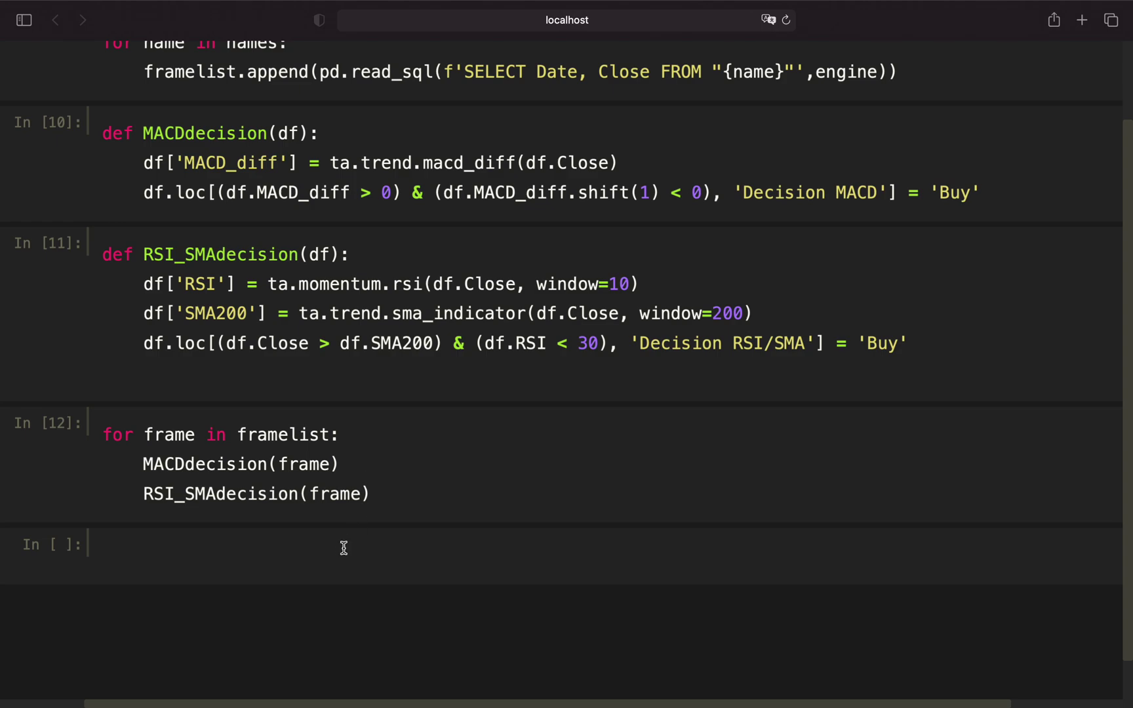
{"action": "type", "text": "framelist"}
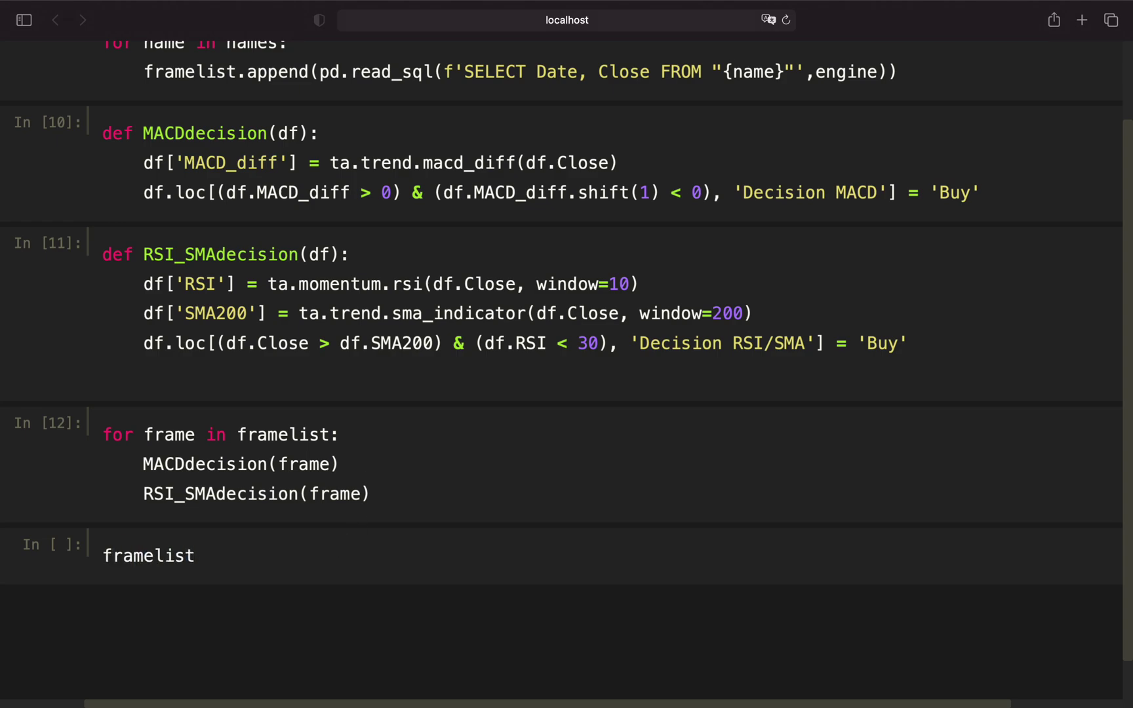
- Display framelist, then framelist[0] to view the first stock's table with its new signal columns
{"action": "key", "text": "shift+Return"}
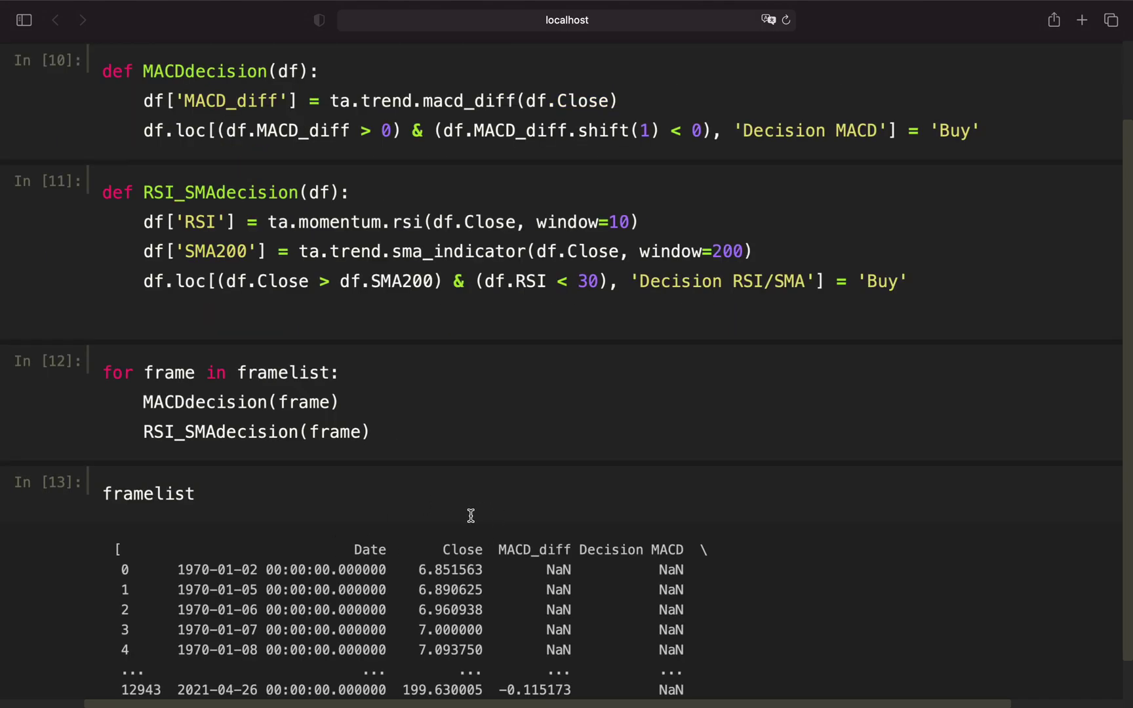
{"action": "scroll", "coordinate": [474, 511], "scroll_direction": "down", "scroll_amount": 5}
{"action": "scroll", "coordinate": [473, 513], "scroll_direction": "up", "scroll_amount": 3}
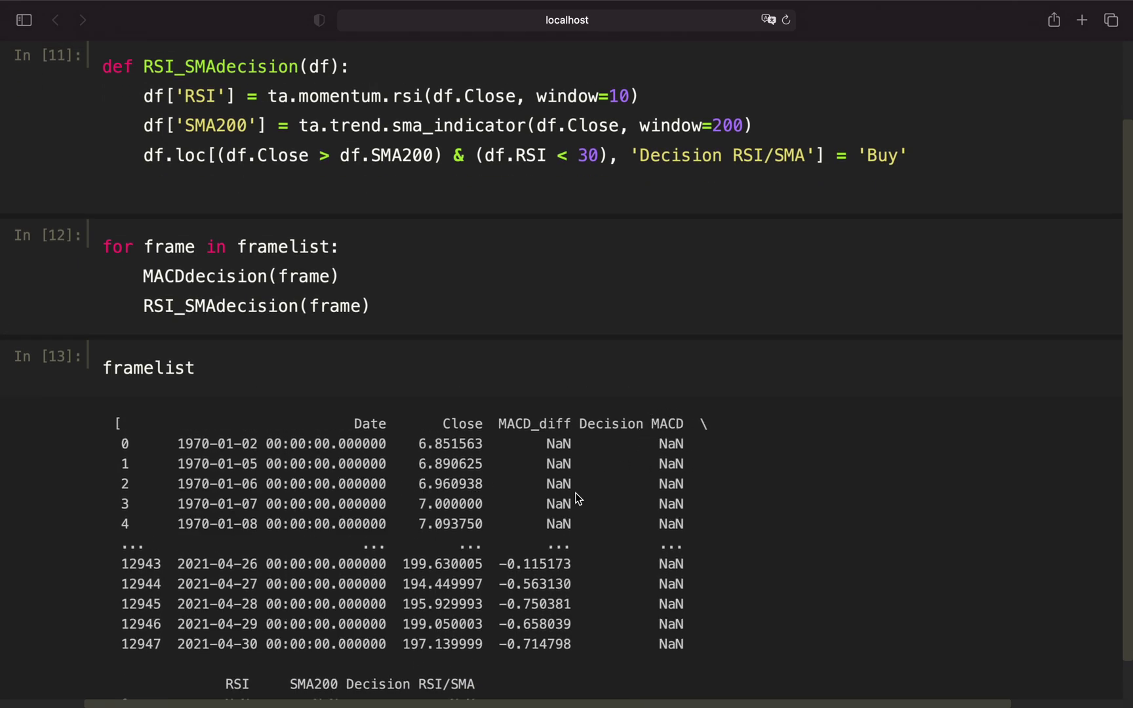
{"action": "scroll", "coordinate": [576, 493], "scroll_direction": "down", "scroll_amount": 4}
{"action": "scroll", "coordinate": [575, 492], "scroll_direction": "down", "scroll_amount": 3}
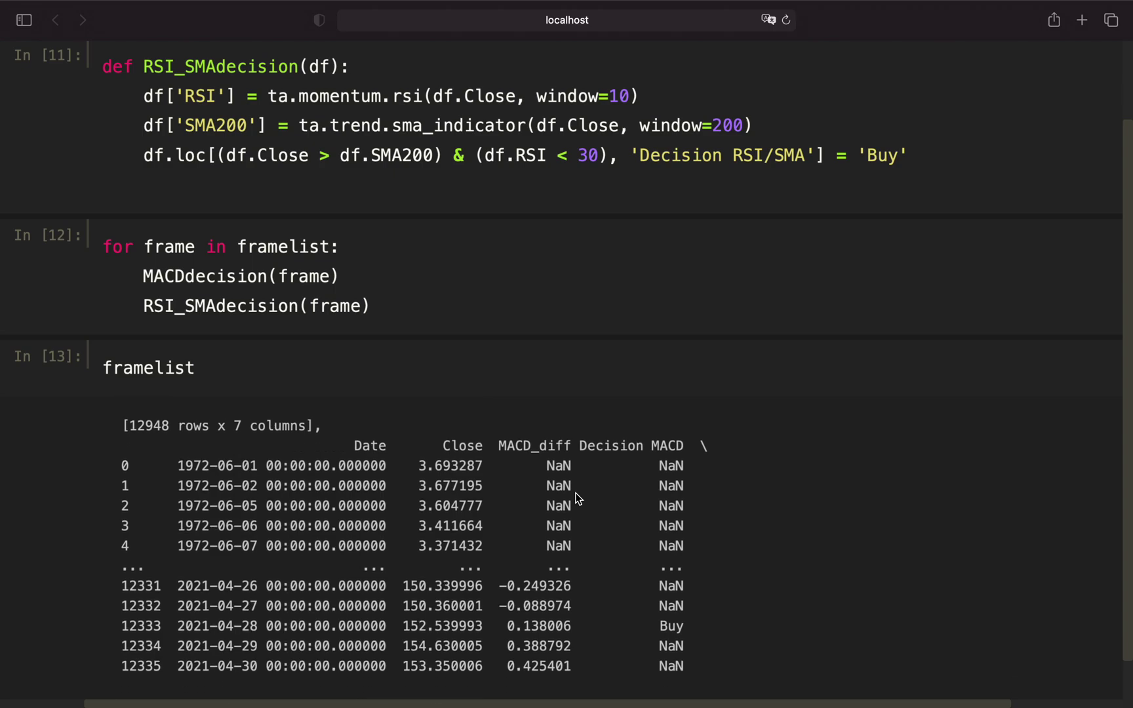
{"action": "scroll", "coordinate": [576, 491], "scroll_direction": "up", "scroll_amount": 1}
{"action": "scroll", "coordinate": [575, 513], "scroll_direction": "down", "scroll_amount": 4}
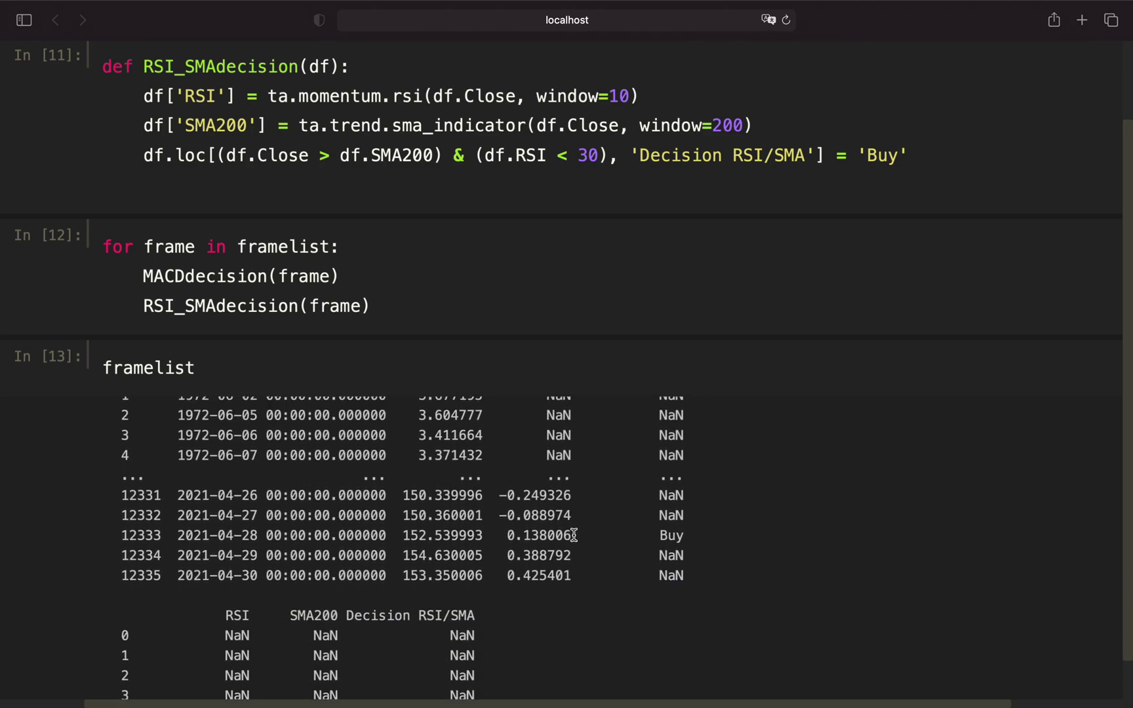
{"action": "scroll", "coordinate": [575, 534], "scroll_direction": "down", "scroll_amount": 3}
{"action": "scroll", "coordinate": [576, 535], "scroll_direction": "down", "scroll_amount": 3}
{"action": "scroll", "coordinate": [575, 535], "scroll_direction": "up", "scroll_amount": 5}
{"action": "scroll", "coordinate": [575, 535], "scroll_direction": "up", "scroll_amount": 4}
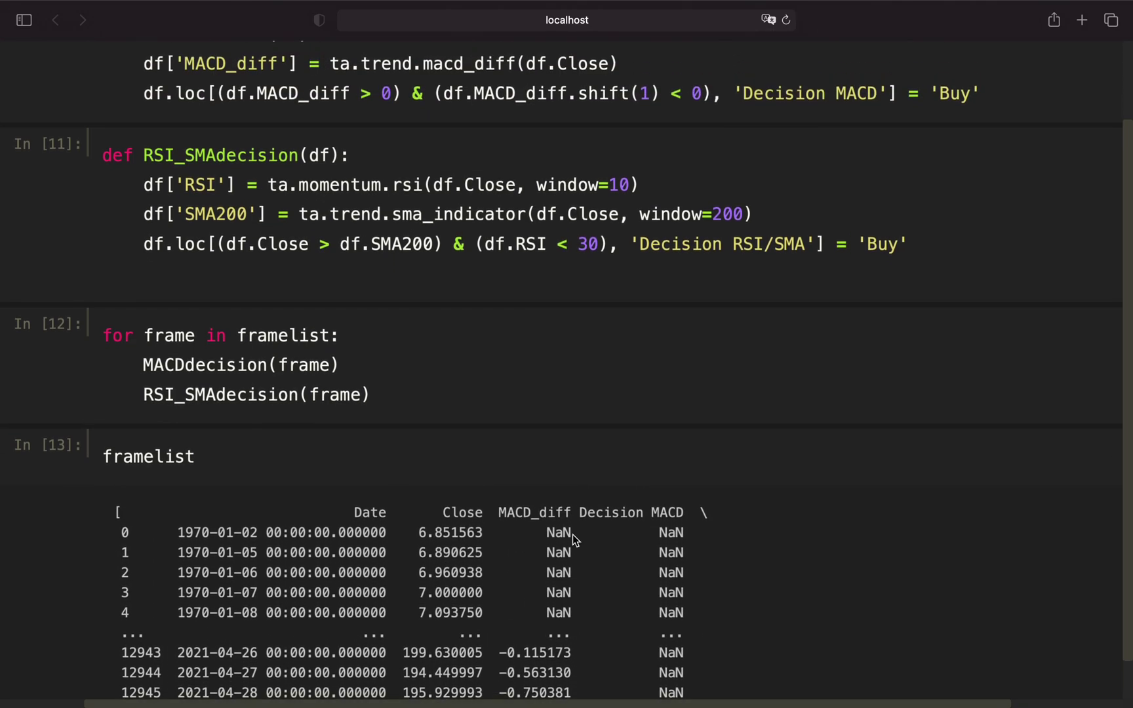
{"action": "scroll", "coordinate": [573, 535], "scroll_direction": "up", "scroll_amount": 1}
{"action": "left_click", "coordinate": [196, 488]}
{"action": "type", "text": "[]"}
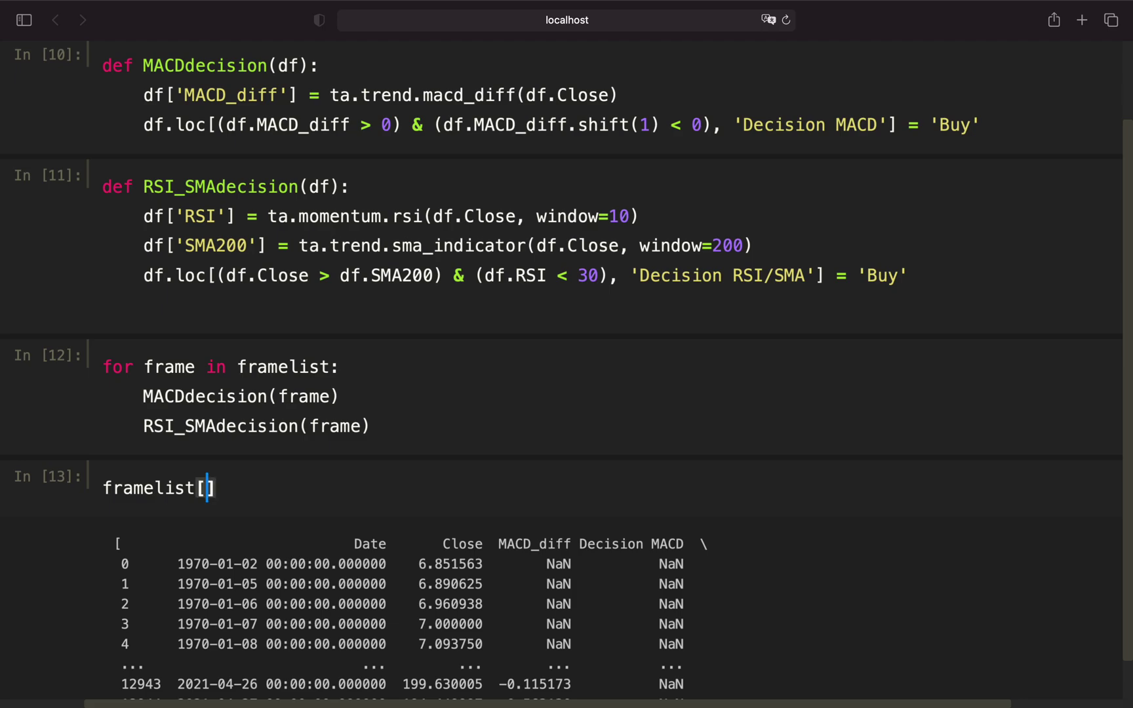
{"action": "type", "text": "0"}
{"action": "key", "text": "shift+Return"}
{"action": "scroll", "coordinate": [354, 505], "scroll_direction": "down", "scroll_amount": 2}
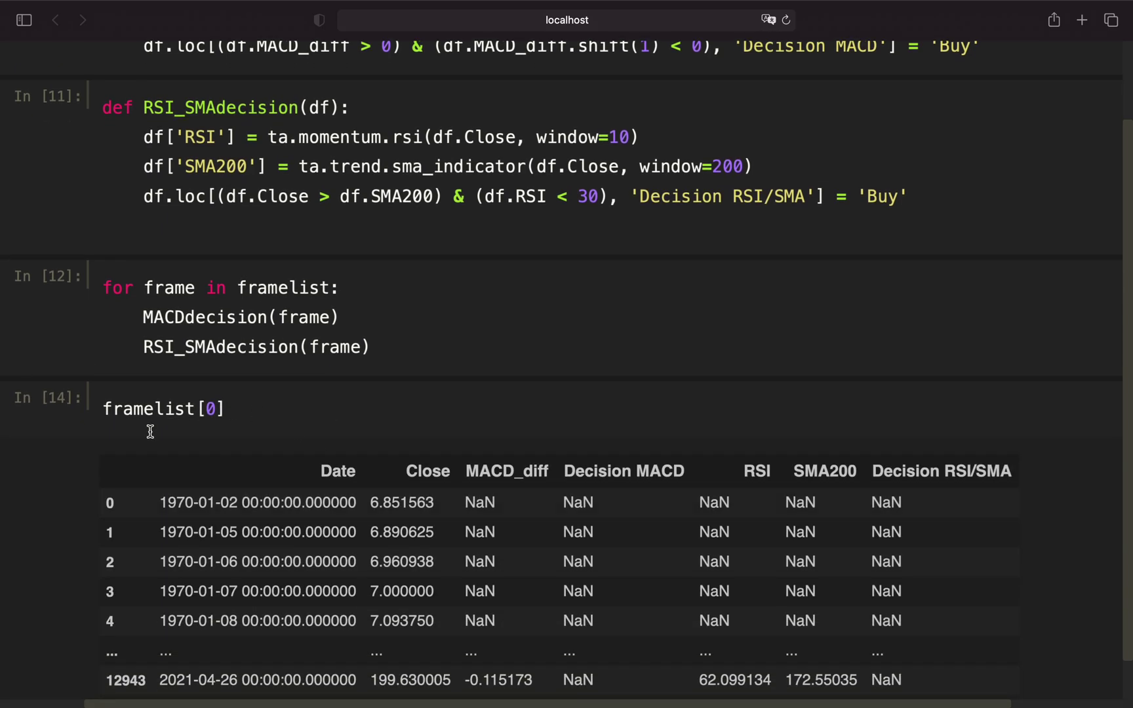
{"action": "scroll", "coordinate": [149, 431], "scroll_direction": "down", "scroll_amount": 3}
{"action": "scroll", "coordinate": [149, 431], "scroll_direction": "down", "scroll_amount": 2}
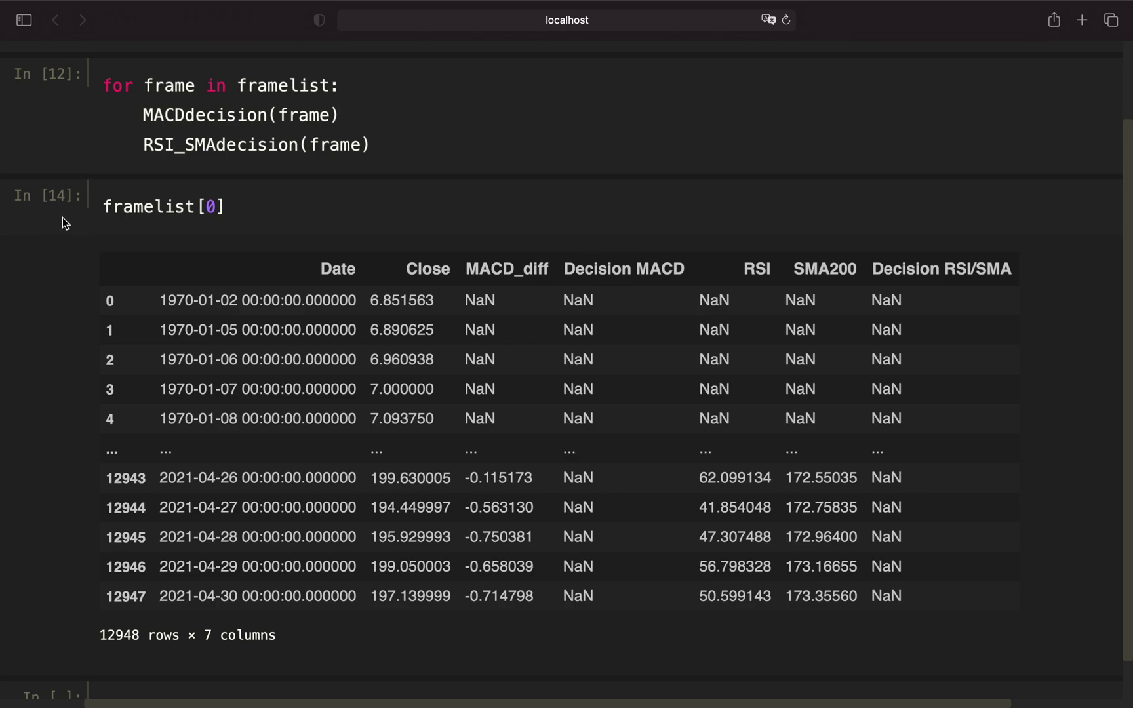
- Delete the framelist[0] cell and start a loop over zip(names, framelist)
{"action": "left_click", "coordinate": [85, 221]}
{"action": "key", "text": "d"}
{"action": "key", "text": "d"}
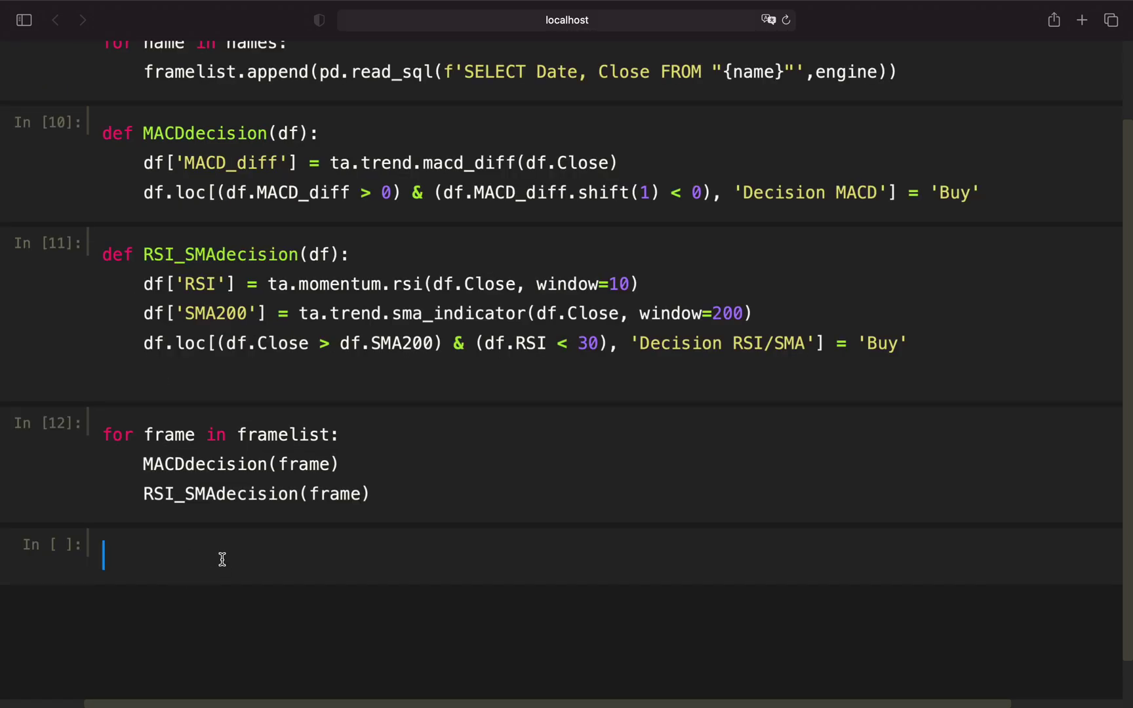
{"action": "type", "text": "for name"}
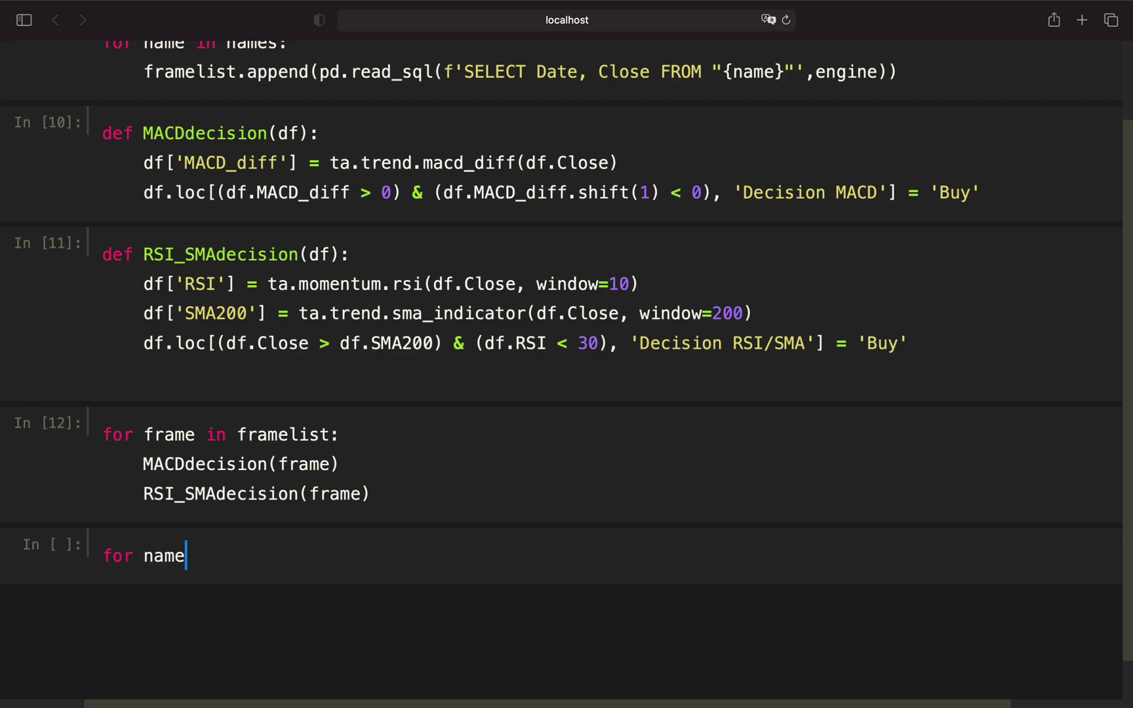
{"action": "type", "text": ", f"}
{"action": "type", "text": "rame in "}
{"action": "type", "text": "zo"}
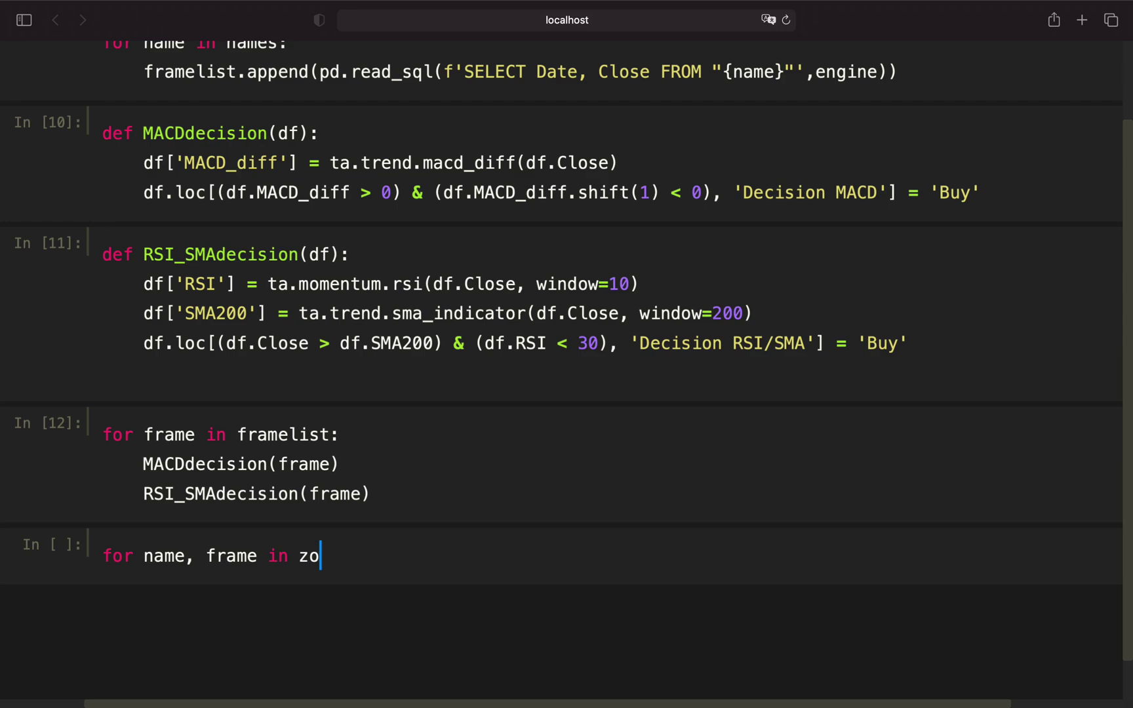
{"action": "key", "text": "BackSpace"}
{"action": "type", "text": "ip(names,framelist"}
{"action": "key", "text": "Right"}
{"action": "type", "text": ":"}
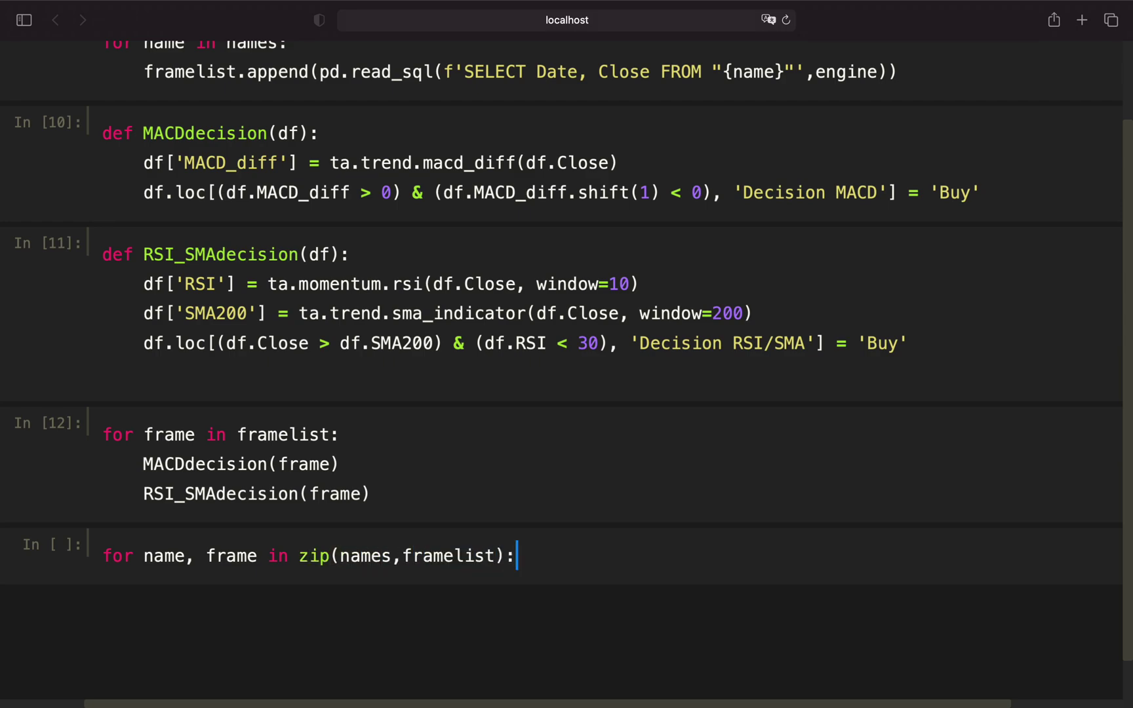
{"action": "key", "text": "Return"}
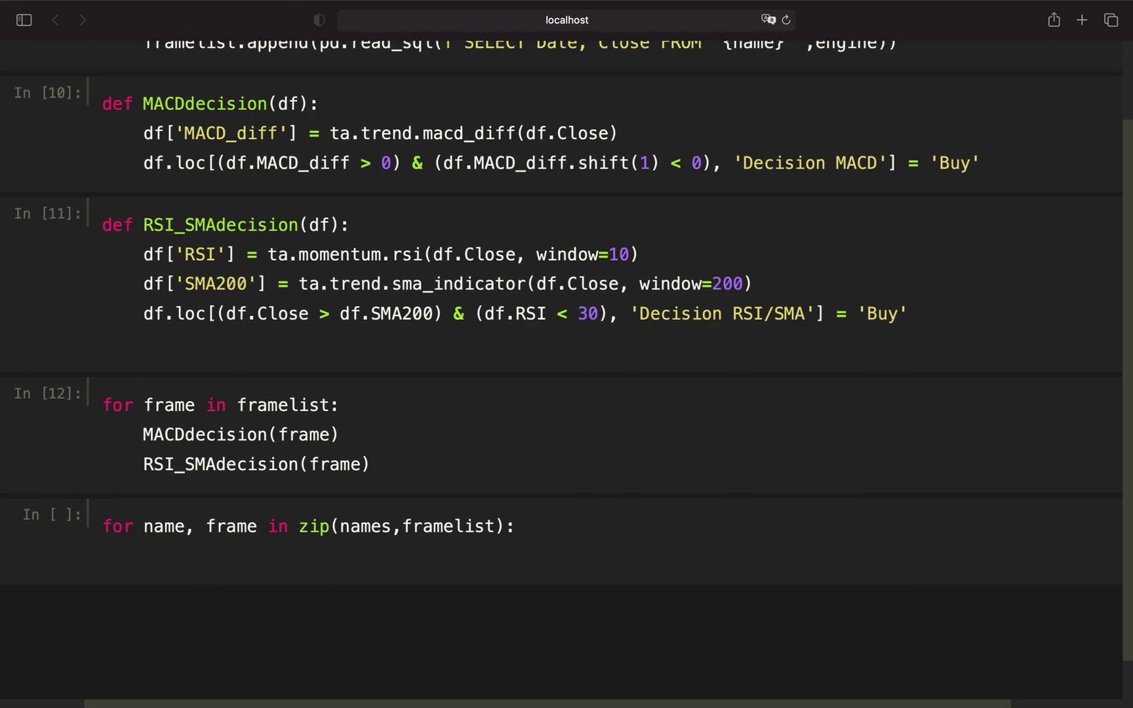
{"action": "type", "text": "if f"}
{"action": "type", "text": "rame["}
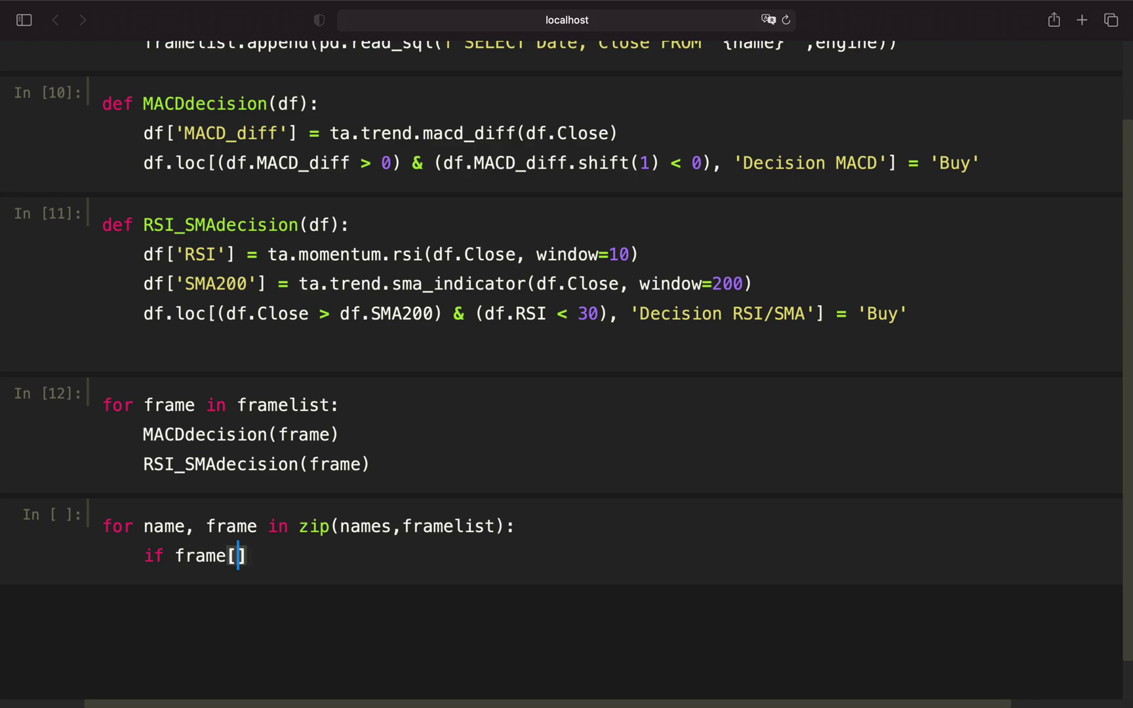
{"action": "type", "text": "'DE"}
- Add an if check that the latest 'Decision MACD' value equals 'Buy'
{"action": "key", "text": "BackSpace"}
{"action": "type", "text": "ecisio"}
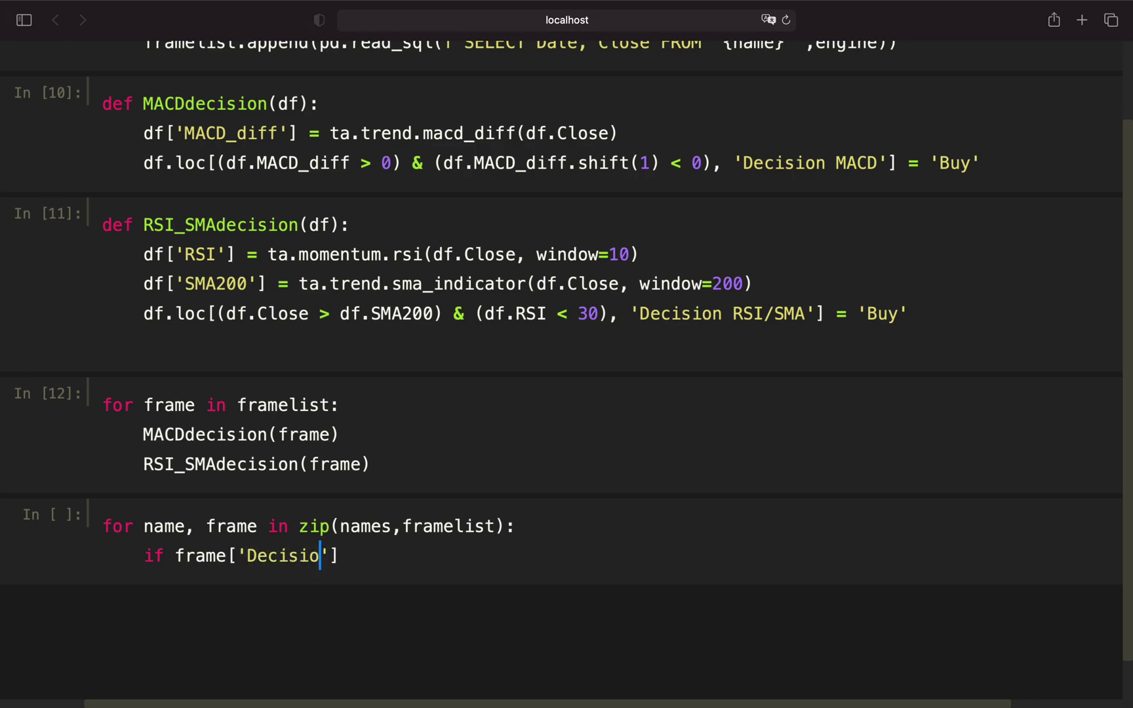
{"action": "type", "text": "n MACD"}
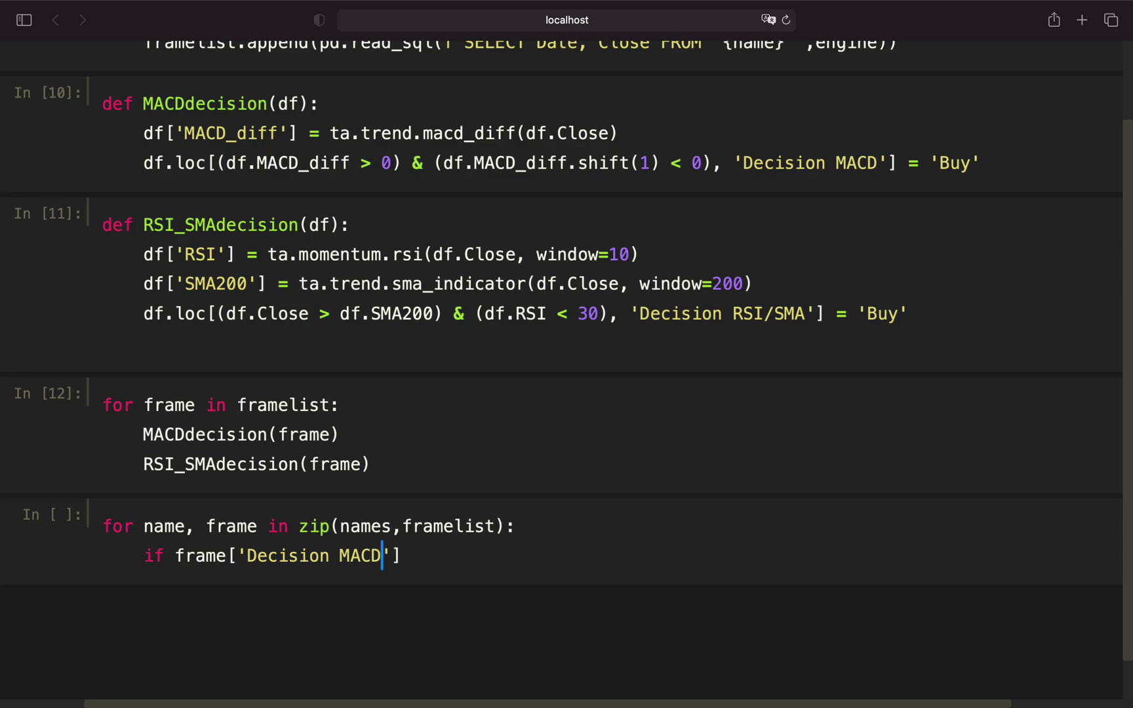
{"action": "key", "text": "Right"}
{"action": "key", "text": "Right"}
{"action": "type", "text": ".iloc"}
{"action": "type", "text": "[-1"}
{"action": "key", "text": "Right"}
{"action": "type", "text": "=="}
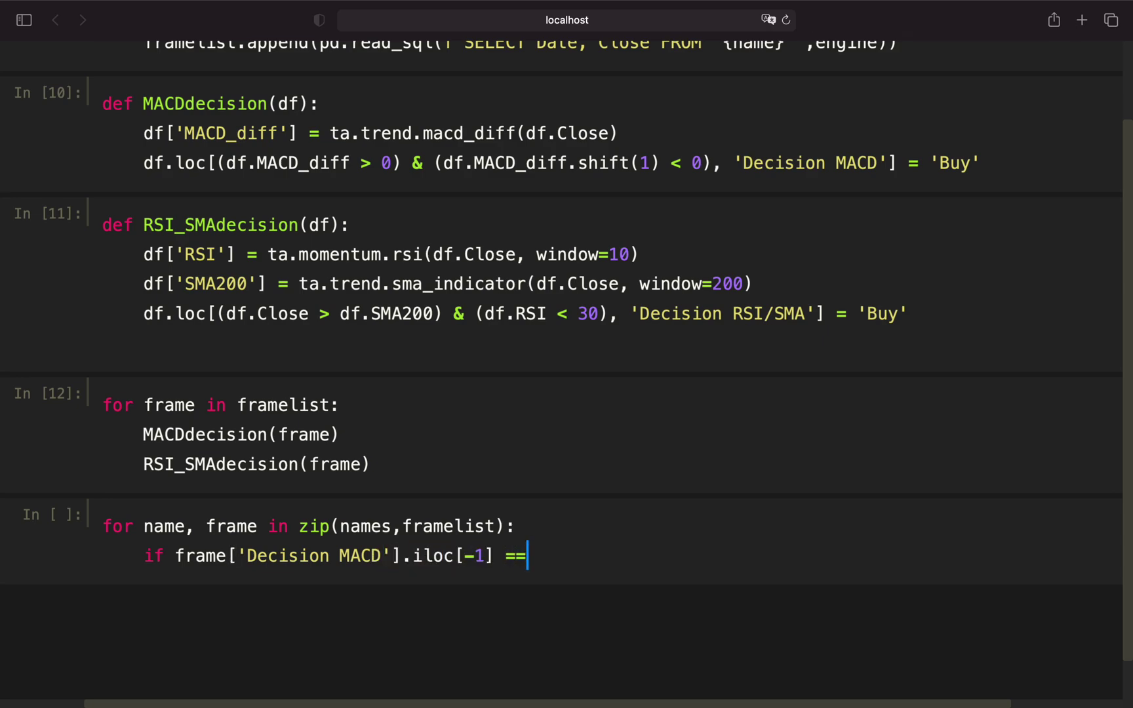
{"action": "type", "text": " 'Buy':"}
{"action": "key", "text": "Return"}
{"action": "type", "text": "print("}
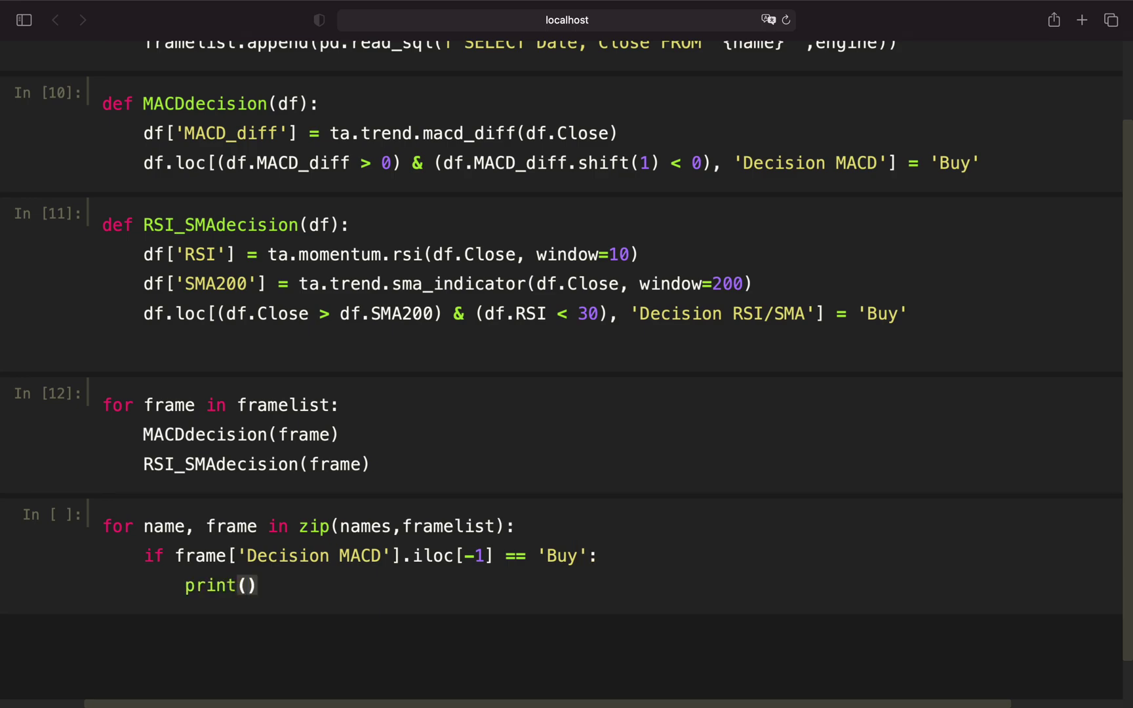
{"action": "type", "text": "\"Buying "}
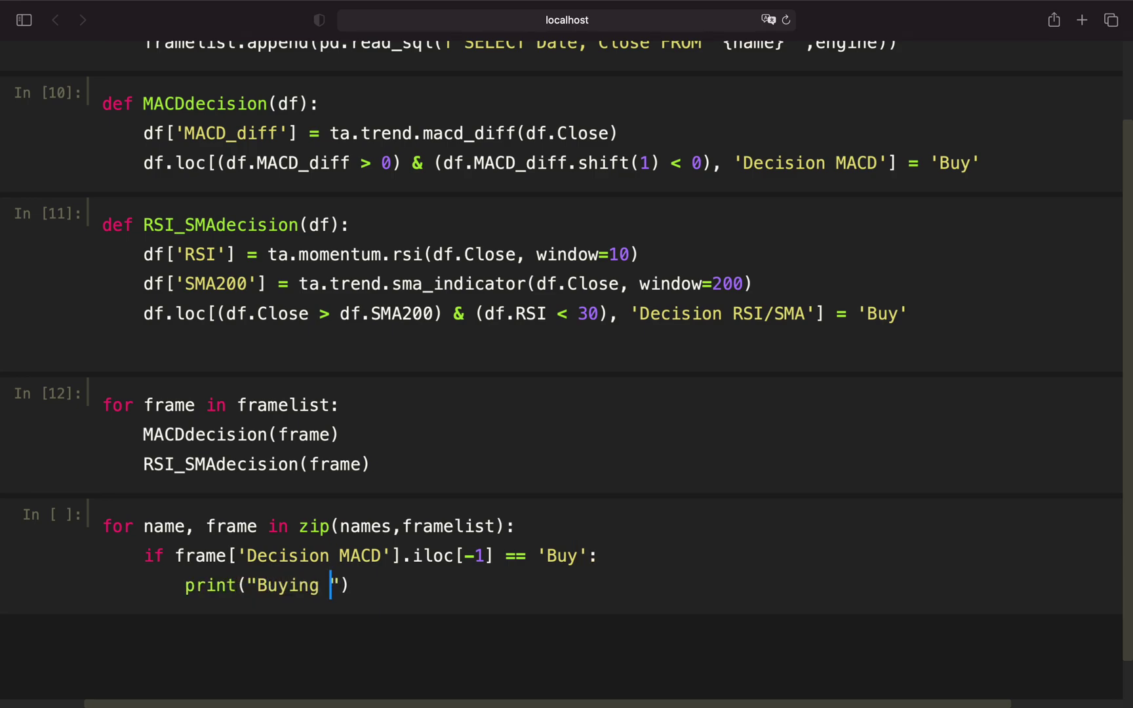
{"action": "type", "text": "Signal "}
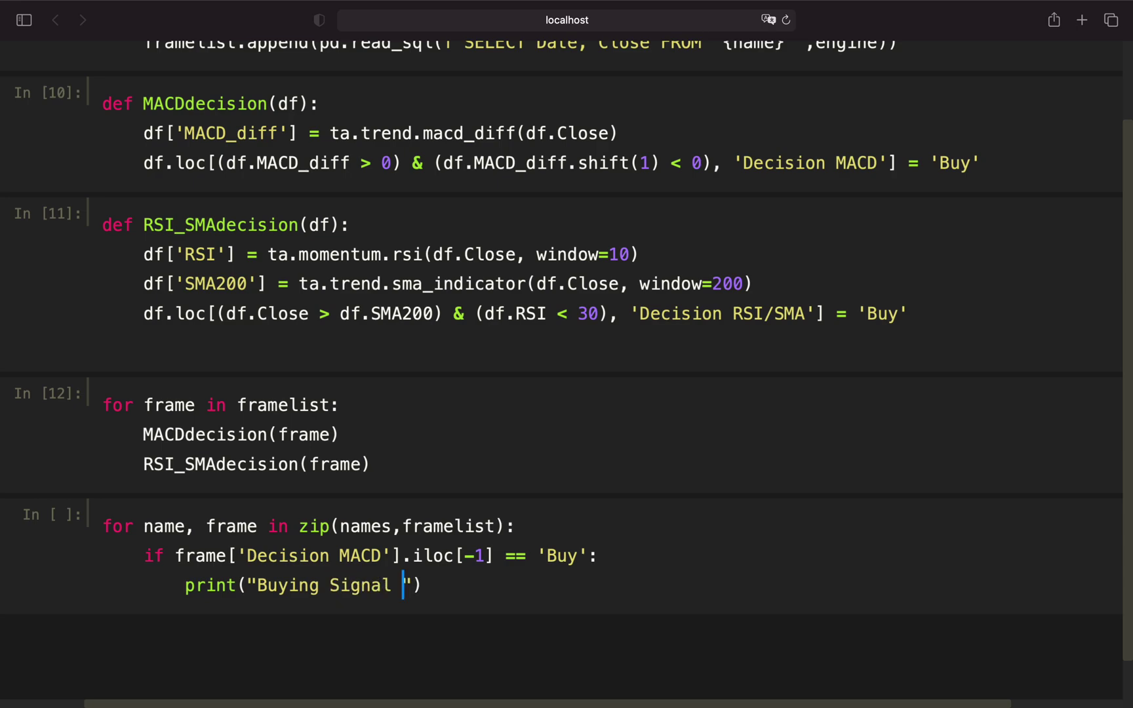
{"action": "type", "text": "MACD"}
{"action": "type", "text": " for"}
- Print a MACD buying-signal message with the stock name inside the if block
{"action": "key", "text": "Right"}
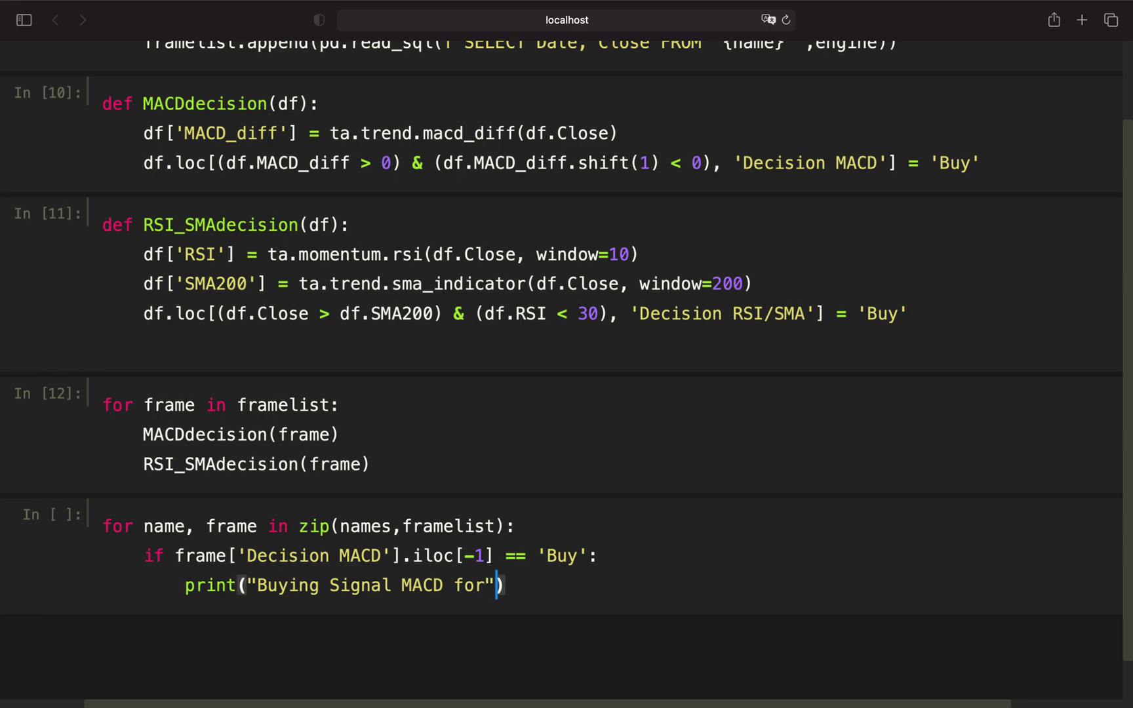
{"action": "type", "text": "+"}
{"action": "key", "text": "BackSpace"}
{"action": "type", "text": "na"}
{"action": "type", "text": "me"}
{"action": "key", "text": "Right"}
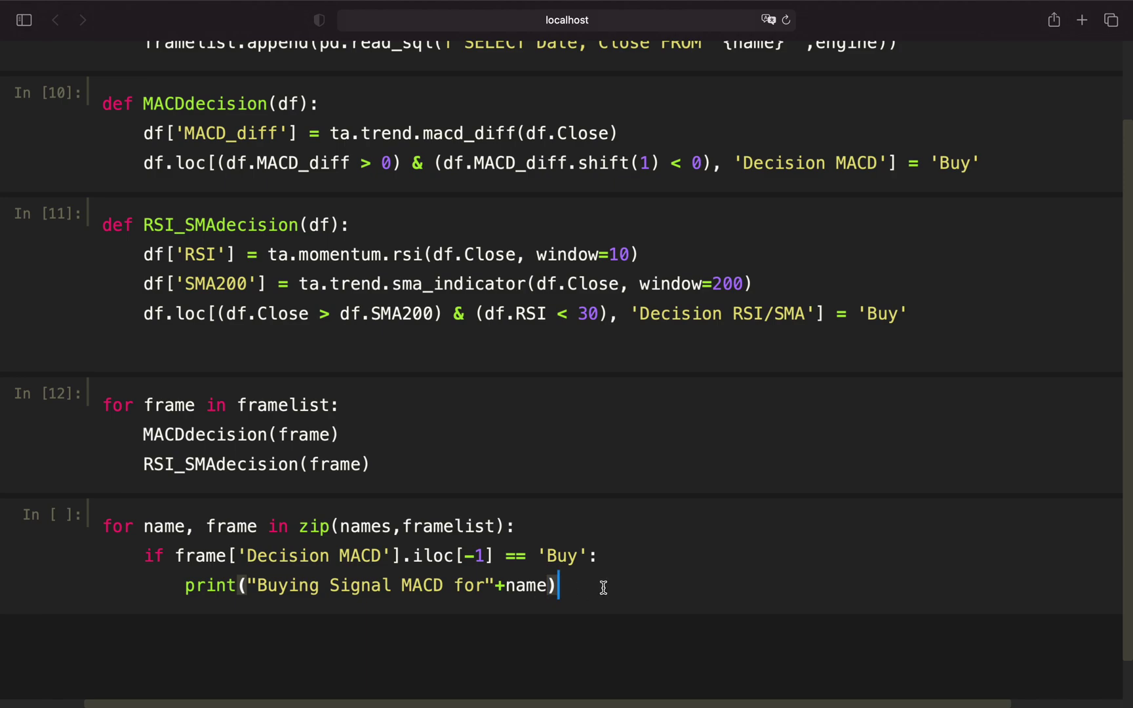
{"action": "key", "text": "Return"}
{"action": "key", "text": "BackSpace"}
{"action": "key", "text": "Return"}
{"action": "scroll", "coordinate": [605, 556], "scroll_direction": "down", "scroll_amount": 1}
{"action": "scroll", "coordinate": [605, 556], "scroll_direction": "down", "scroll_amount": 1}
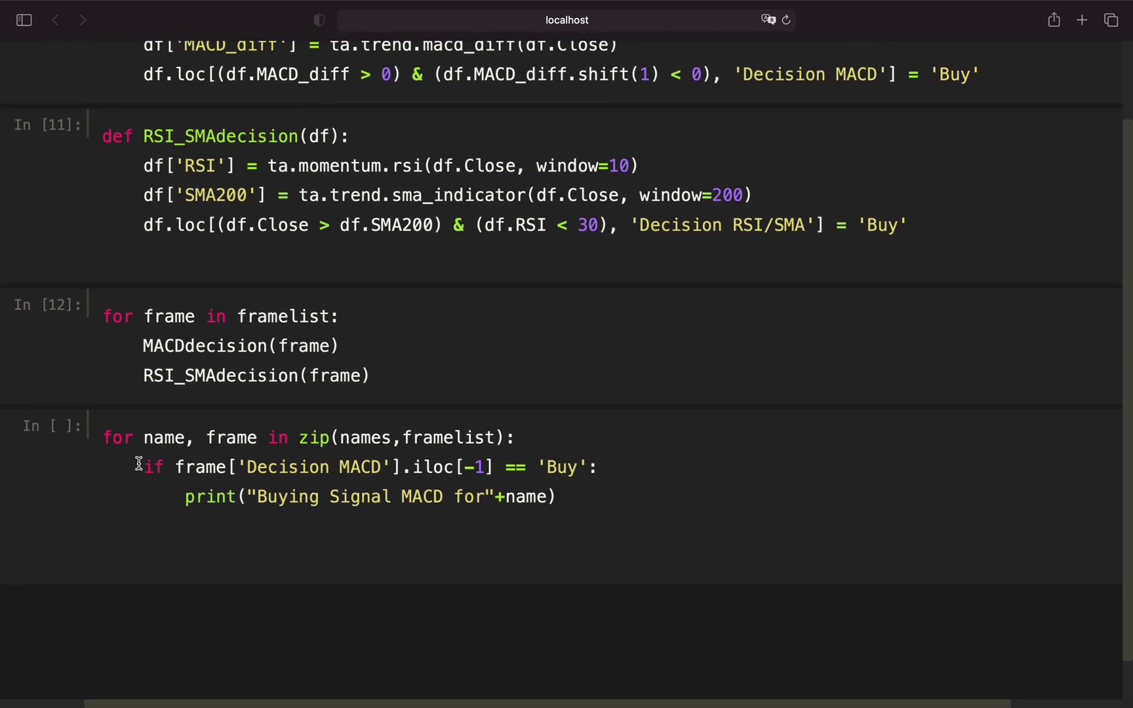
{"action": "mouse_move", "coordinate": [142, 467]}
{"action": "left_mouse_down"}
{"action": "mouse_move", "coordinate": [592, 490]}
{"action": "mouse_move", "coordinate": [175, 469]}
{"action": "left_mouse_up"}
- Duplicate the MACD if check and its print line below the original
{"action": "left_click", "coordinate": [591, 489]}
{"action": "key", "text": "super+c"}
{"action": "left_click", "coordinate": [160, 528]}
{"action": "key", "text": "super+v"}
{"action": "scroll", "coordinate": [384, 550], "scroll_direction": "down", "scroll_amount": 1}
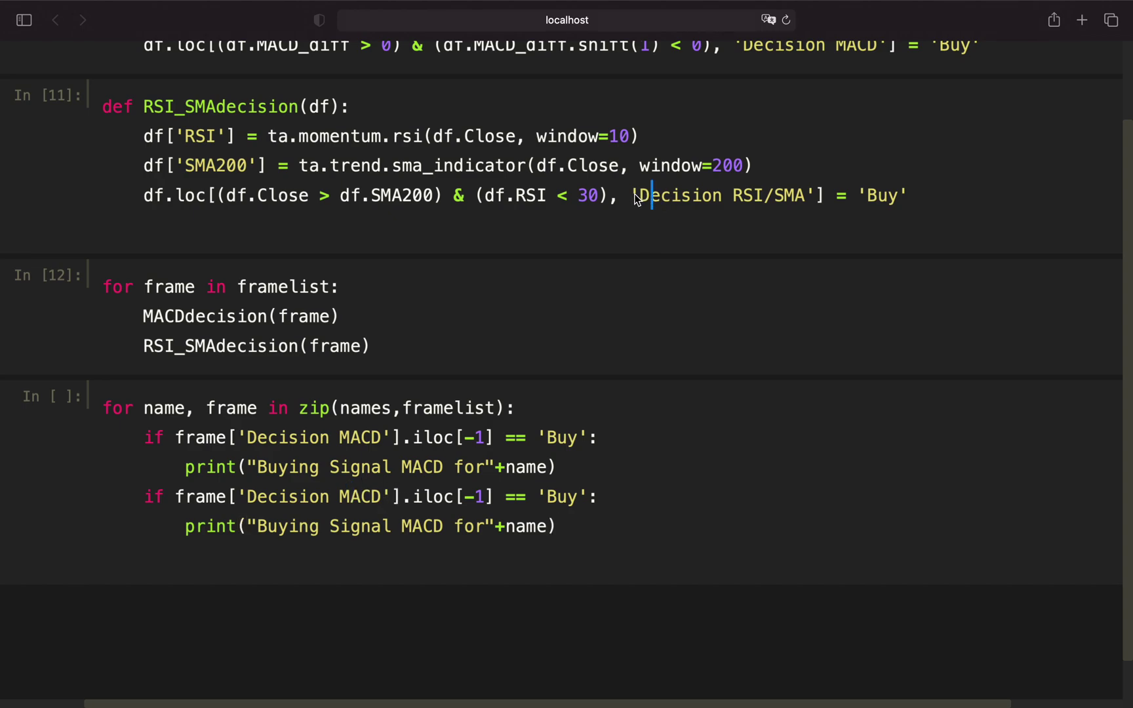
- Change the duplicate to check 'Decision RSI/SMA' and print an RSI/SMA buying signal
{"action": "left_click_drag", "start_coordinate": [630, 195], "coordinate": [816, 197]}
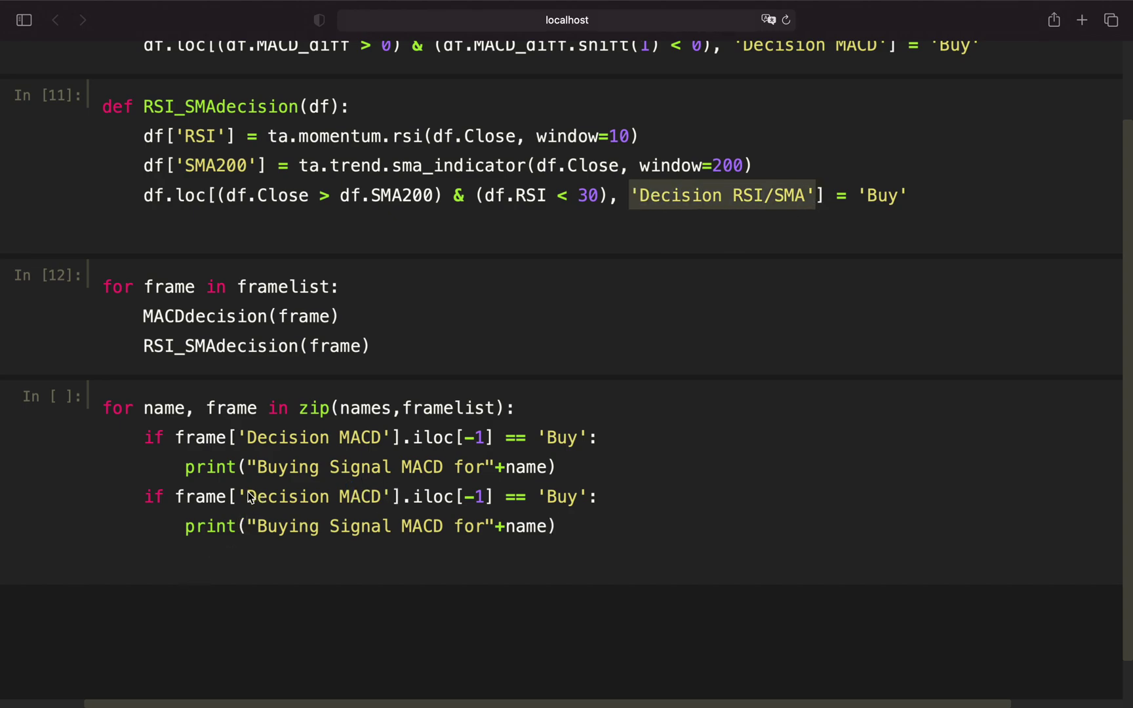
{"action": "left_click_drag", "start_coordinate": [247, 496], "coordinate": [387, 496]}
{"action": "key", "text": "ctrl+v"}
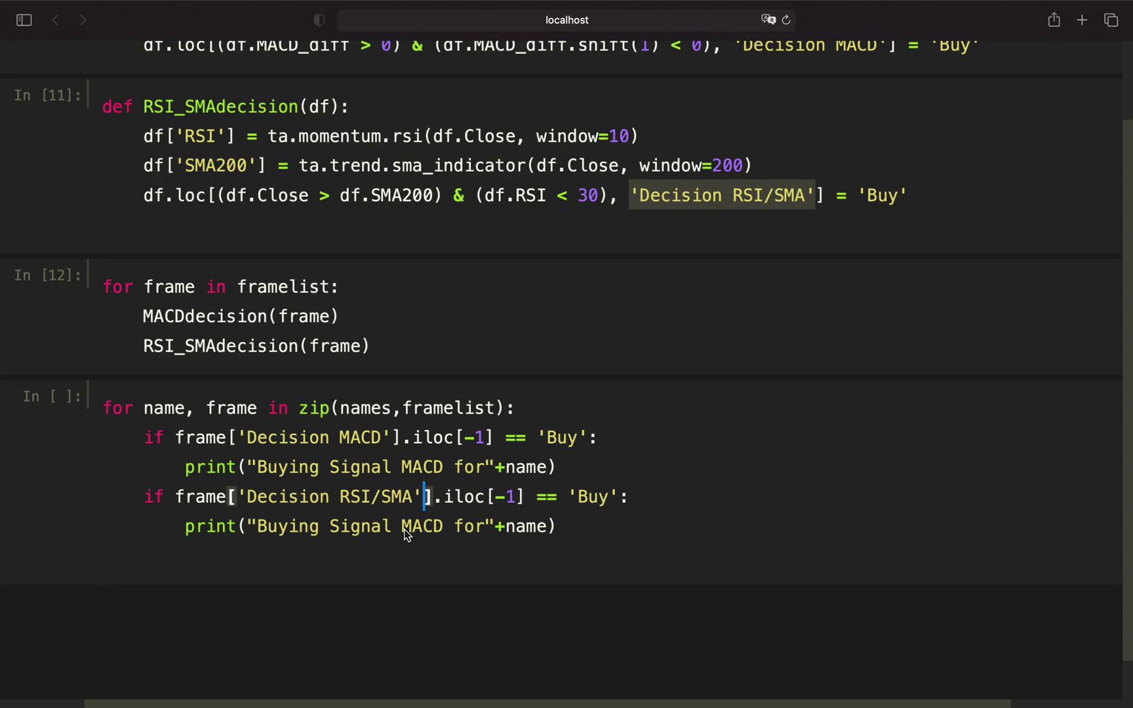
{"action": "left_click", "coordinate": [403, 529]}
{"action": "type", "text": "RSI&"}
{"action": "key", "text": "BackSpace"}
{"action": "type", "text": "/SMA"}
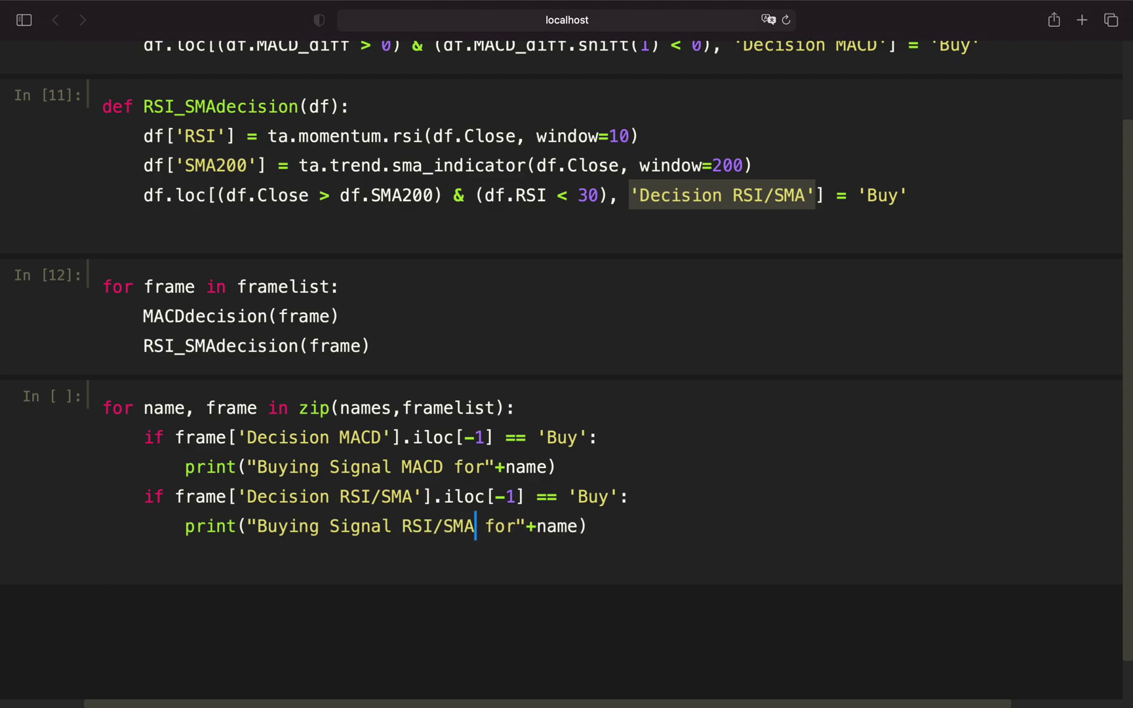
{"action": "left_click", "coordinate": [637, 531]}
- Run the signal loop, add a space after 'for' in both messages, and rerun
{"action": "key", "text": "shift+Return"}
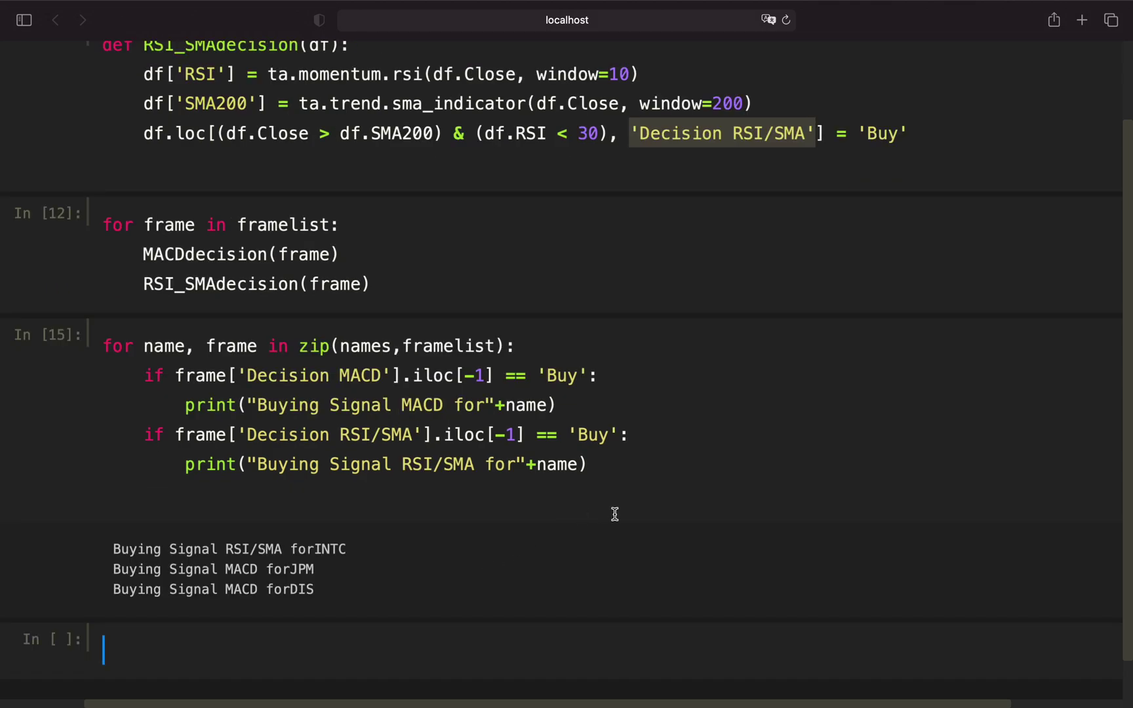
{"action": "scroll", "coordinate": [614, 514], "scroll_direction": "down", "scroll_amount": 2}
{"action": "scroll", "coordinate": [614, 514], "scroll_direction": "down", "scroll_amount": 1}
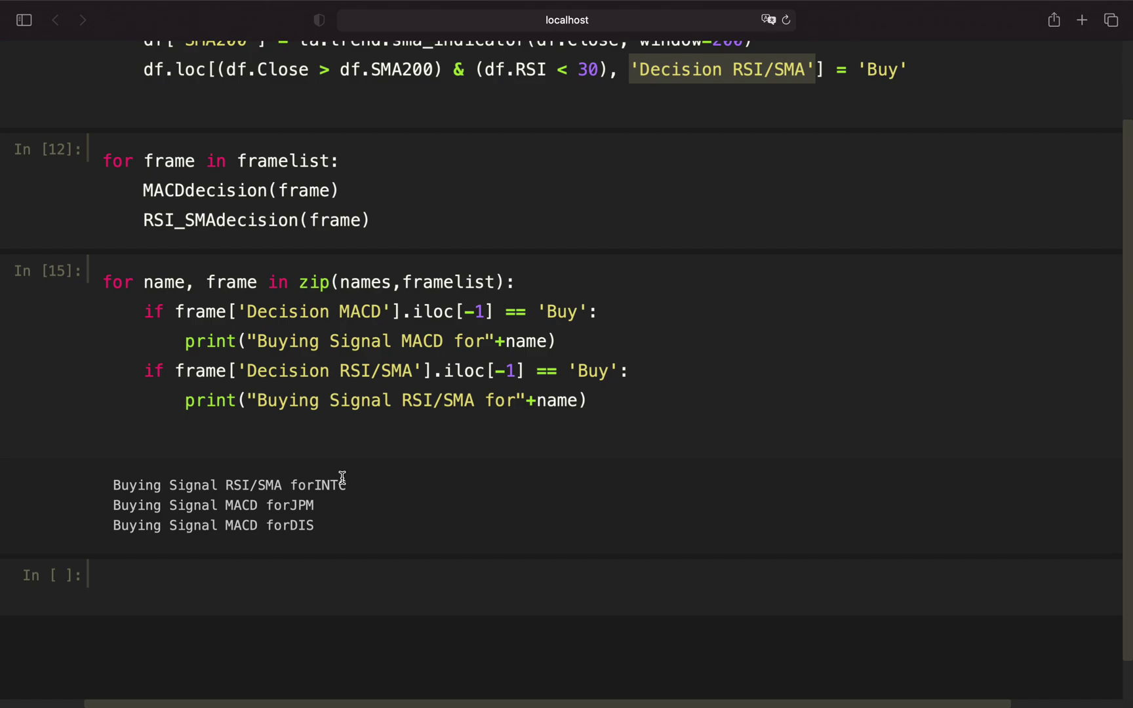
{"action": "left_click", "coordinate": [515, 401]}
{"action": "left_click", "coordinate": [483, 341]}
{"action": "left_click", "coordinate": [652, 402]}
{"action": "key", "text": "shift+Return"}
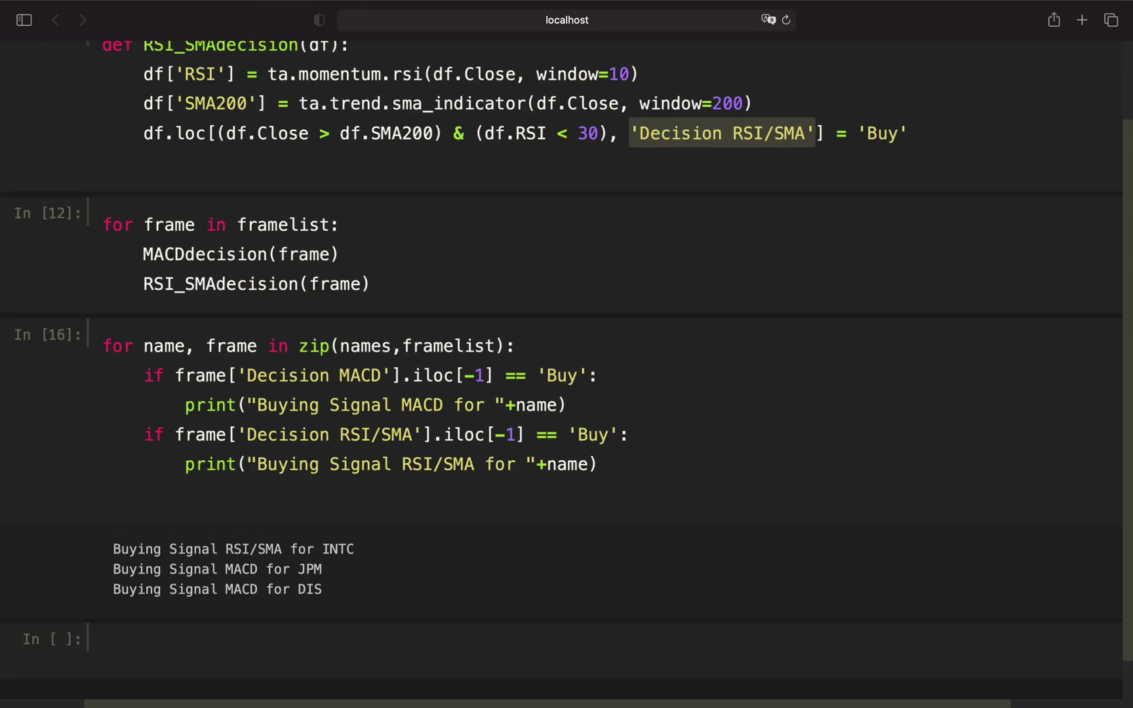
{"action": "scroll", "coordinate": [448, 566], "scroll_direction": "down", "scroll_amount": 1}
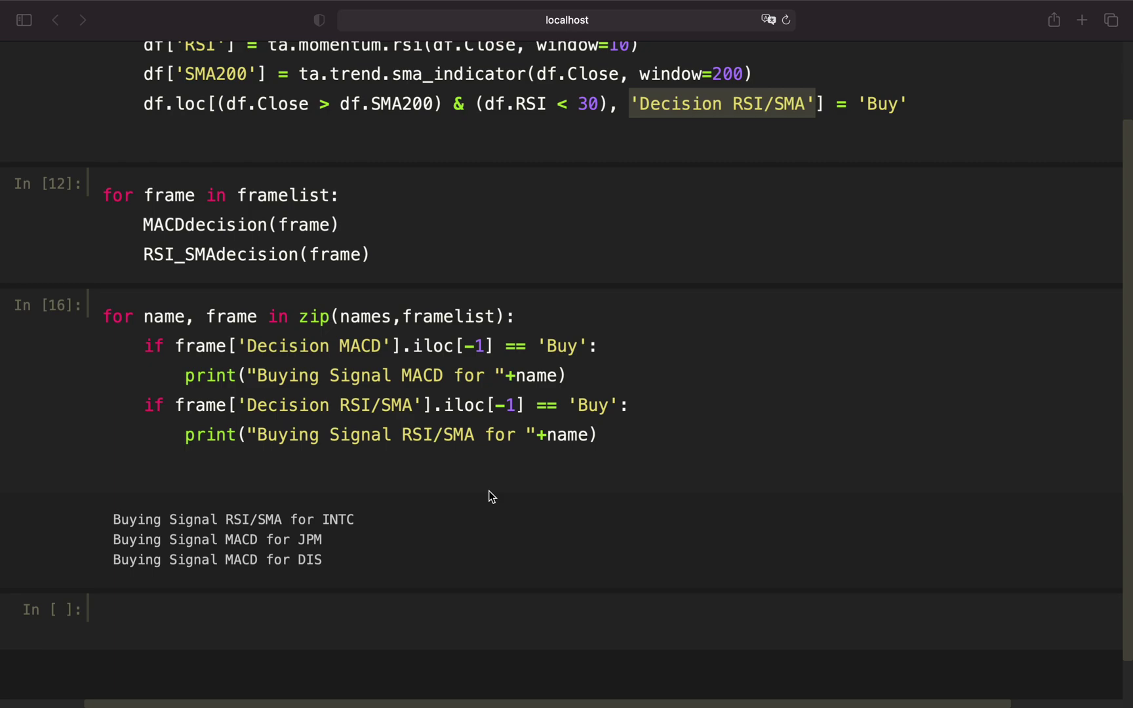
{"action": "left_click", "coordinate": [226, 621]}
{"action": "scroll", "coordinate": [416, 597], "scroll_direction": "down", "scroll_amount": 1}
{"action": "type", "text": "for n"}
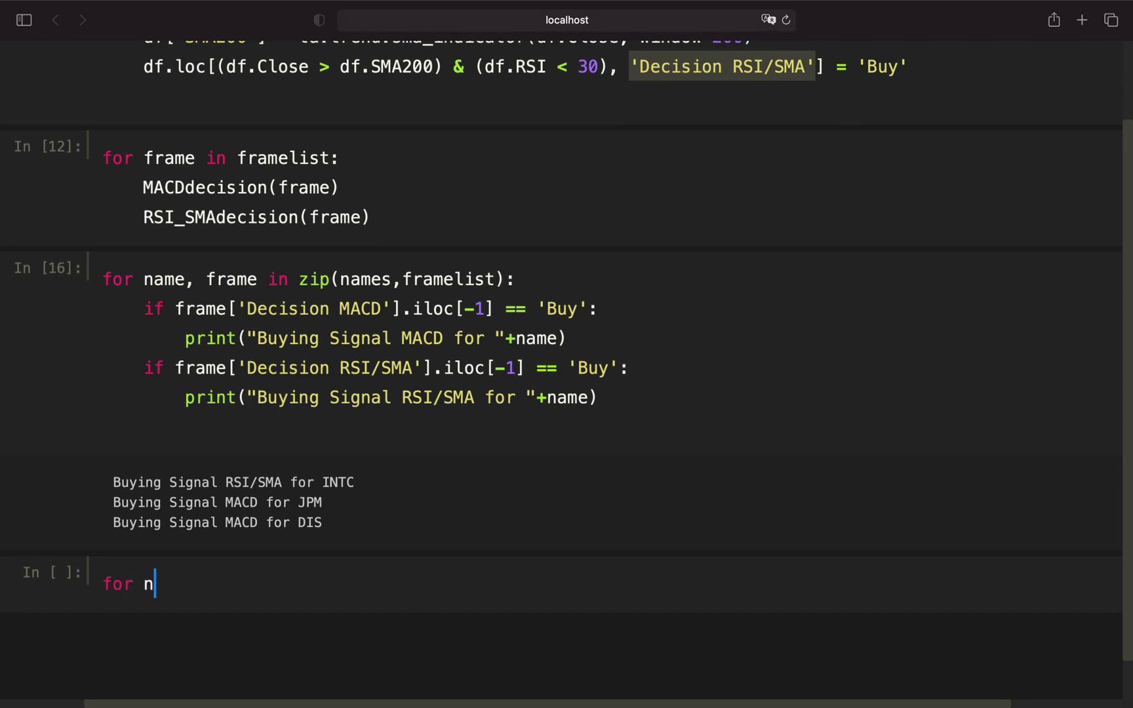
{"action": "type", "text": "ame in names"}
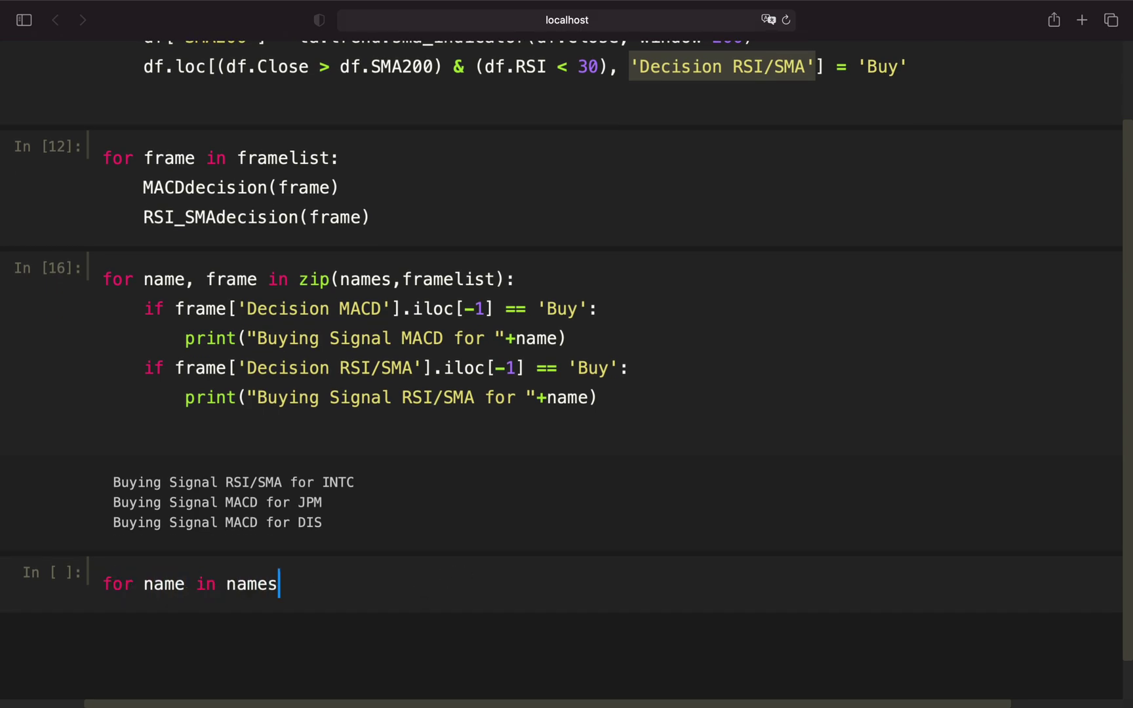
{"action": "type", "text": ":"}
- Start a for-name-in-names loop with df1 = yf.download, plus an 'import yfinance as yf' cell above
{"action": "key", "text": "Return"}
{"action": "scroll", "coordinate": [434, 610], "scroll_direction": "down", "scroll_amount": 2}
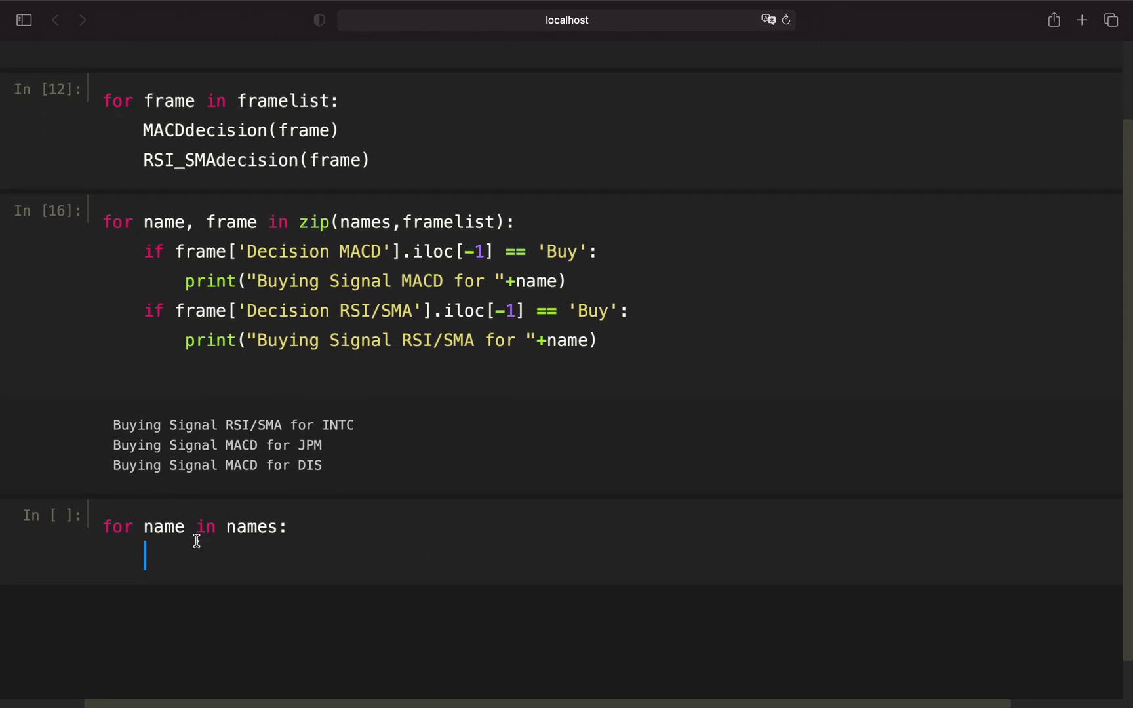
{"action": "type", "text": "df1 = "}
{"action": "type", "text": "yf.do"}
{"action": "type", "text": "wnload"}
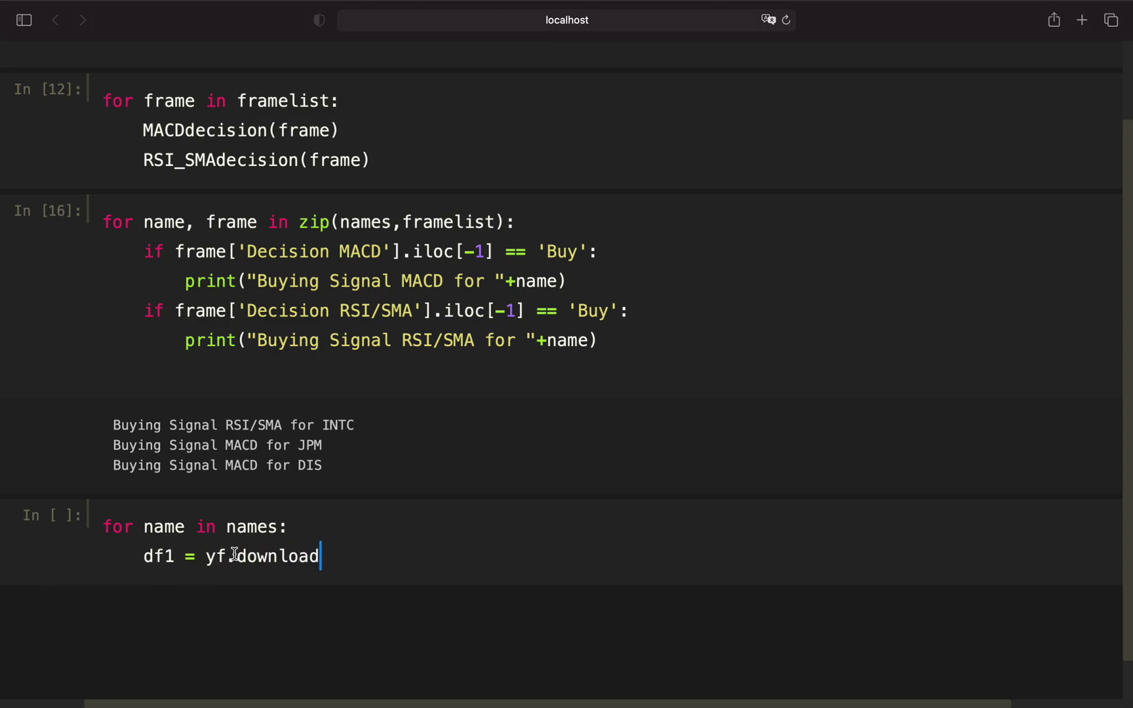
{"action": "left_click", "coordinate": [44, 551]}
{"action": "key", "text": "a"}
{"action": "left_click", "coordinate": [143, 525]}
{"action": "type", "text": "import "}
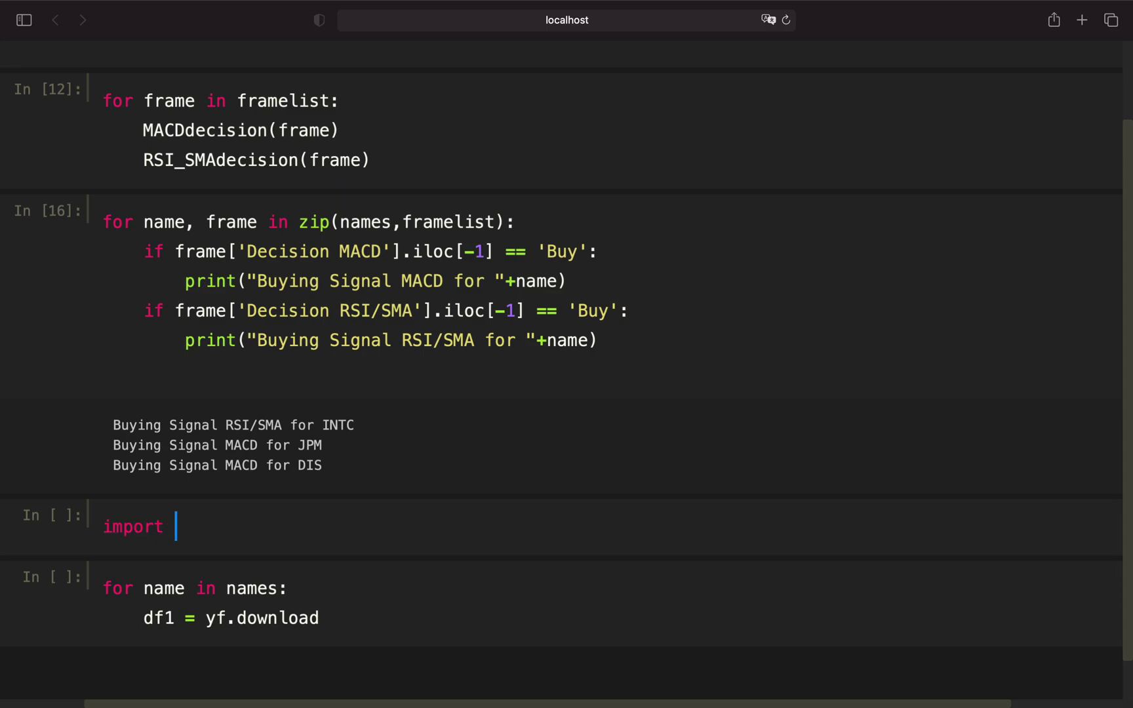
{"action": "type", "text": "yfinance as yf"}
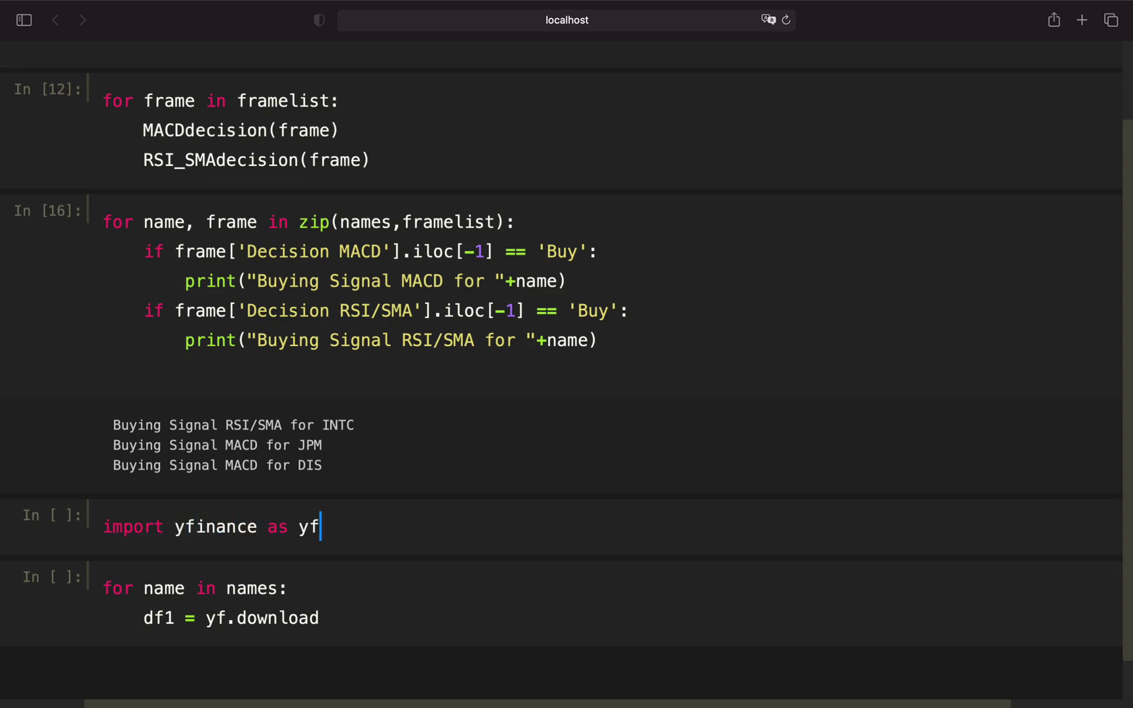
{"action": "left_click", "coordinate": [357, 628]}
{"action": "type", "text": "(name"}
{"action": "type", "text": ", start="}
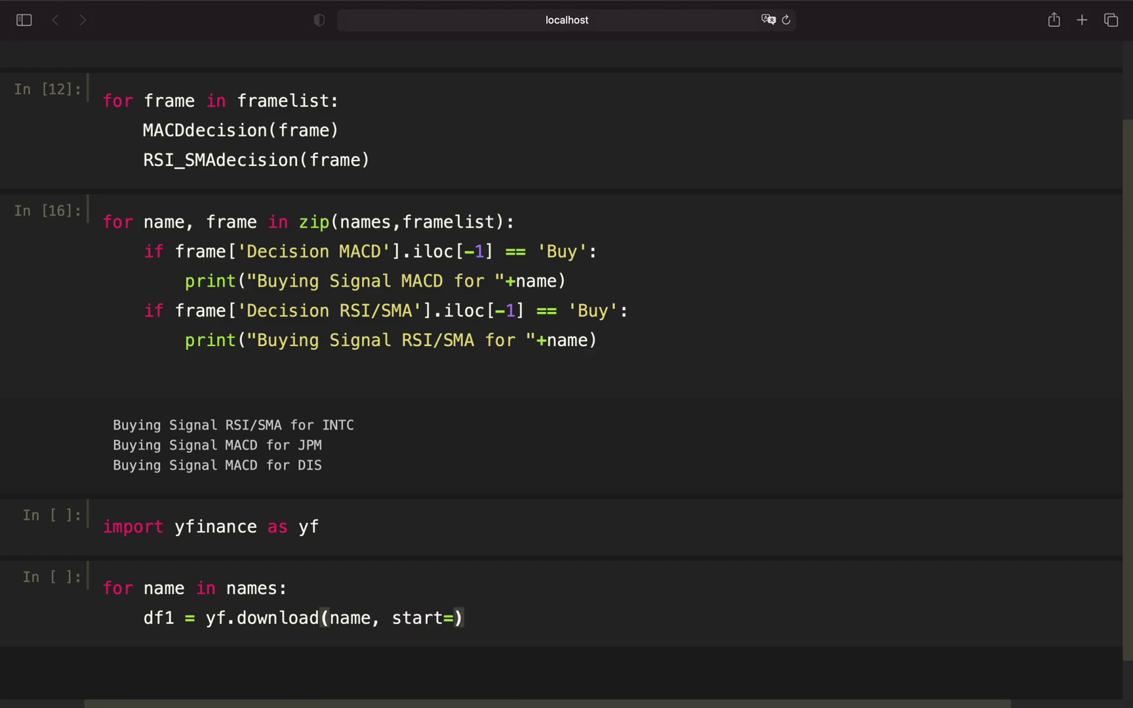
{"action": "type", "text": "'"}
{"action": "type", "text": "2021-0"}
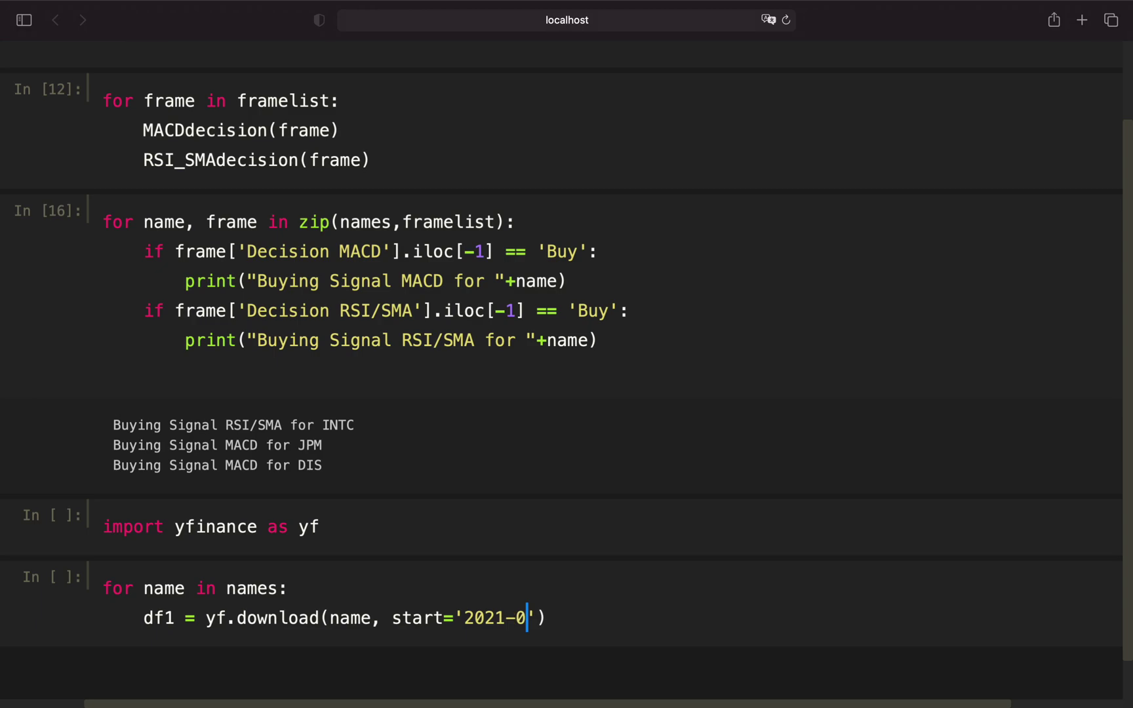
{"action": "type", "text": "4-09"}
- Complete the download as yf.download(name, start='2021-04-09')[2:]
{"action": "key", "text": "Right"}
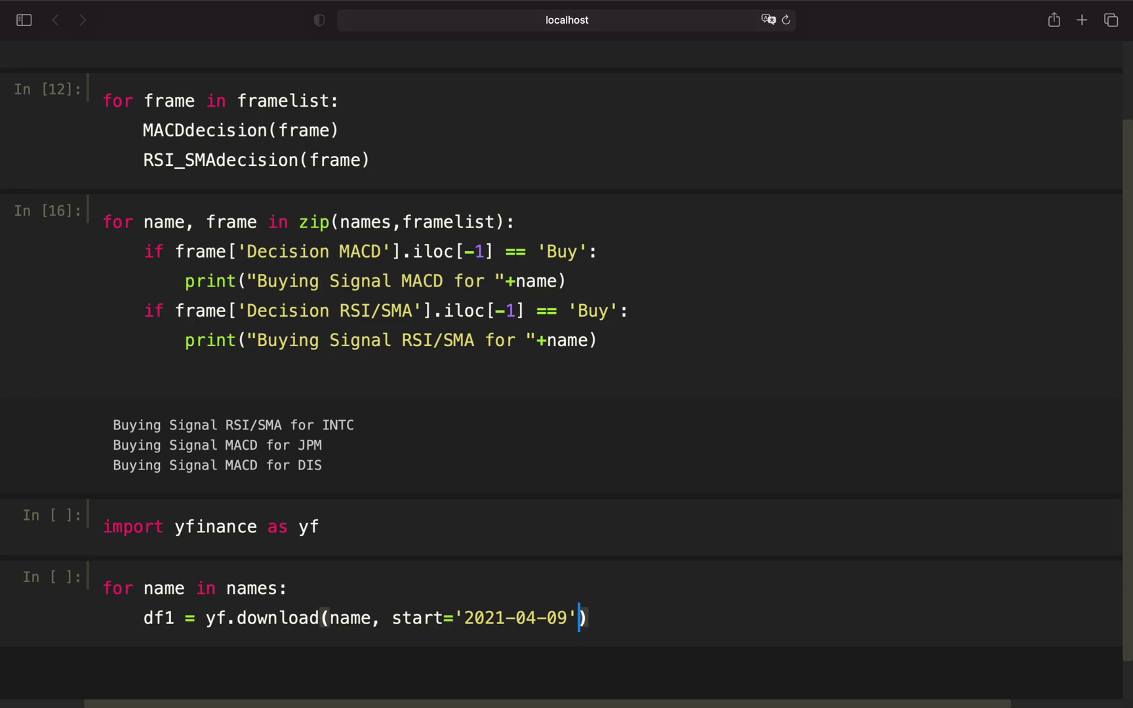
{"action": "key", "text": "Right"}
{"action": "type", "text": "["}
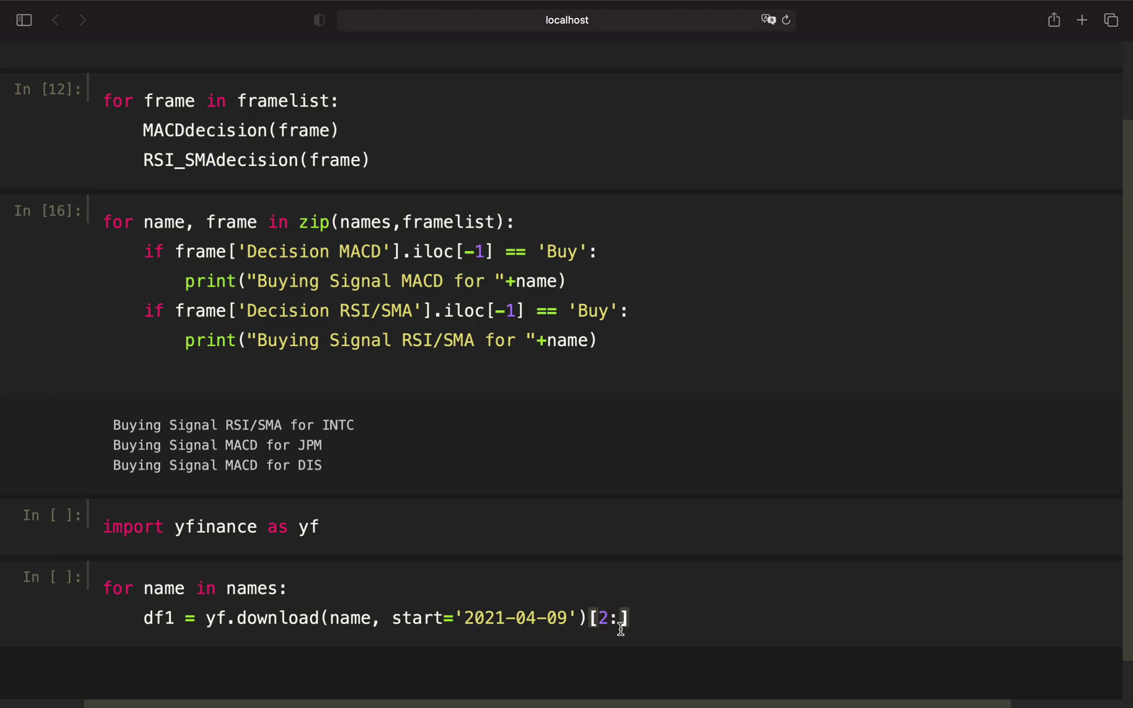
{"action": "left_click", "coordinate": [602, 617]}
{"action": "left_click", "coordinate": [636, 619]}
{"action": "type", "text": ".t"}
- Add .reset_index() and df1.to_sql(name, engine, if_exists='append', index=False) to the loop
{"action": "key", "text": "BackSpace"}
{"action": "type", "text": "reset_index()"}
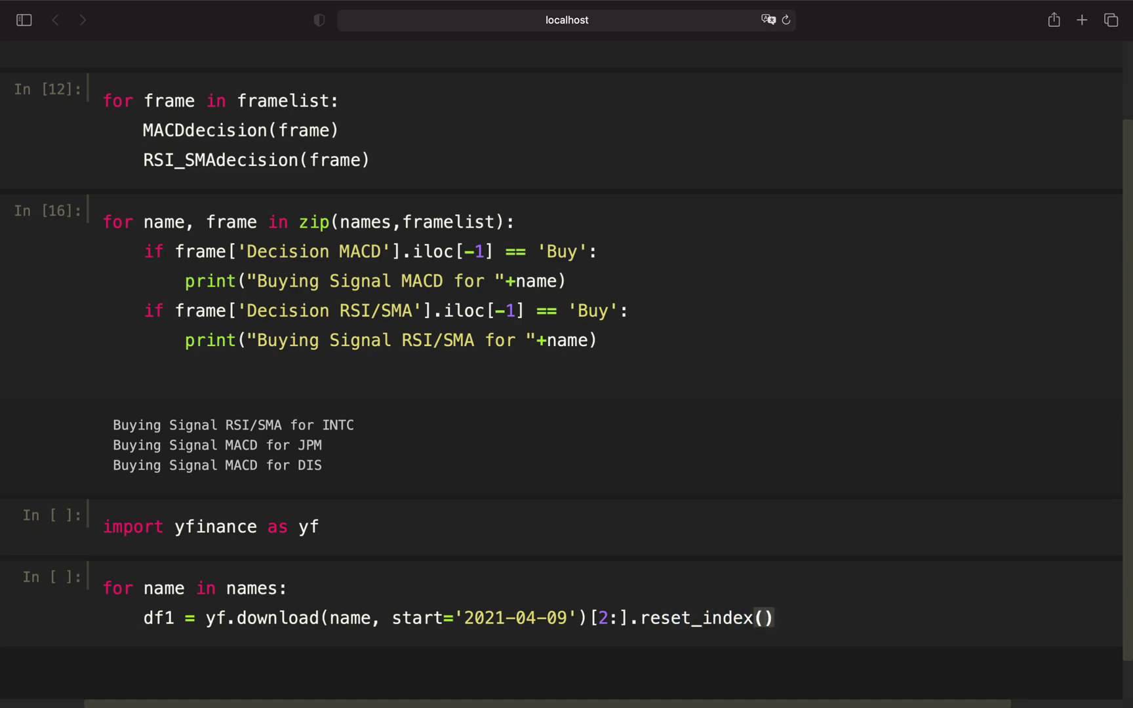
{"action": "key", "text": "Return"}
{"action": "type", "text": "df1.t"}
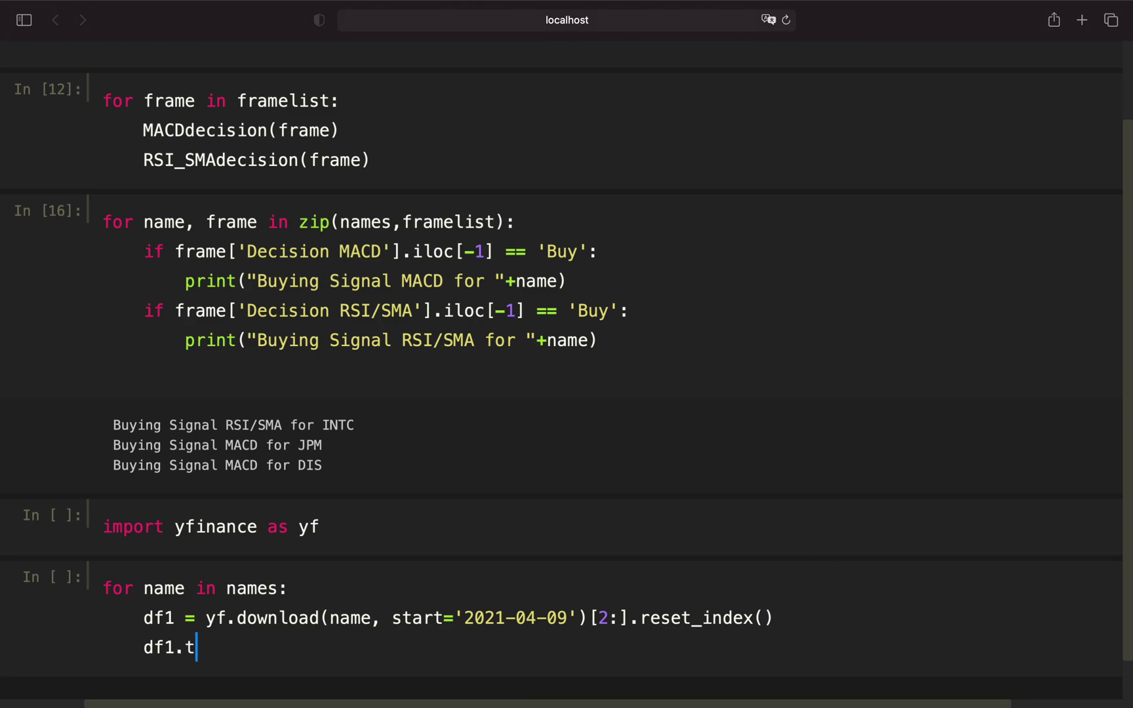
{"action": "type", "text": "o_sql()nanme"}
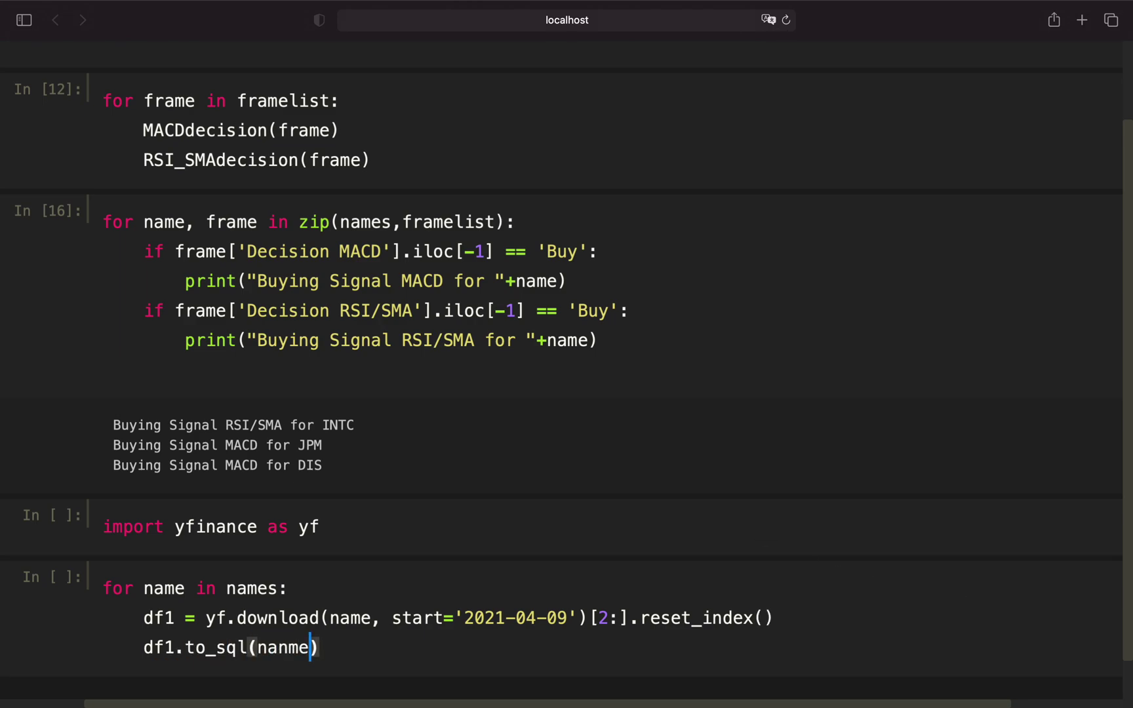
{"action": "key", "text": "BackSpace"}
{"action": "key", "text": "BackSpace"}
{"action": "key", "text": "BackSpace"}
{"action": "type", "text": "me, engine, "}
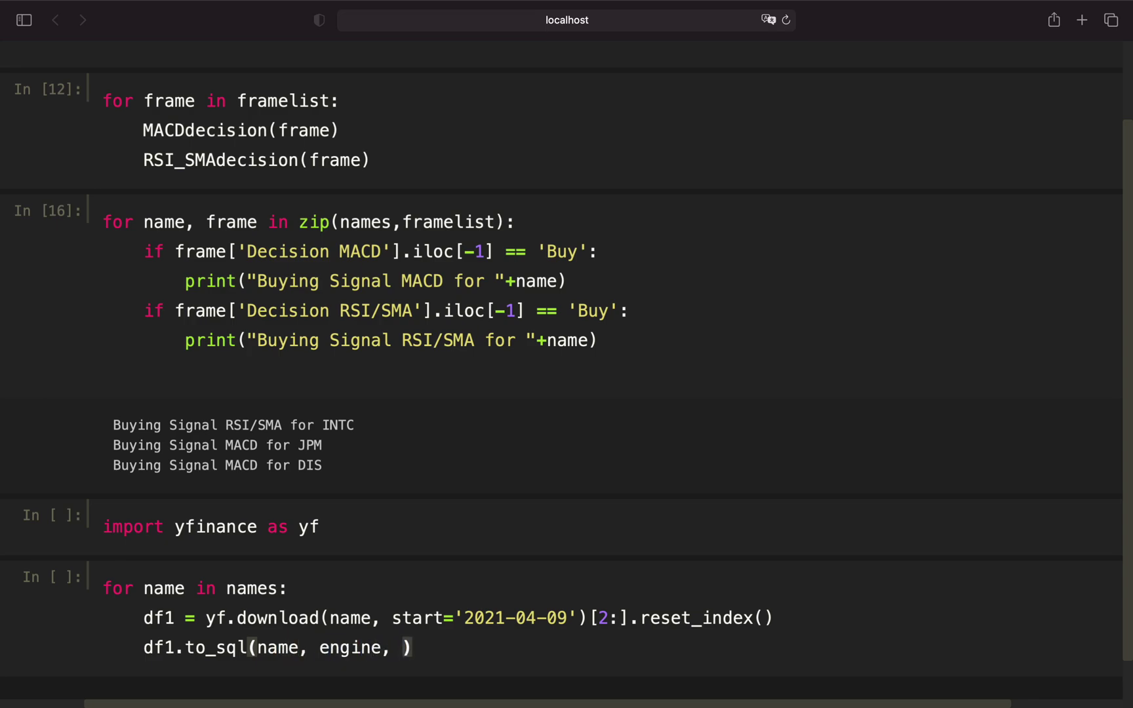
{"action": "type", "text": "if_e"}
{"action": "type", "text": "xists='"}
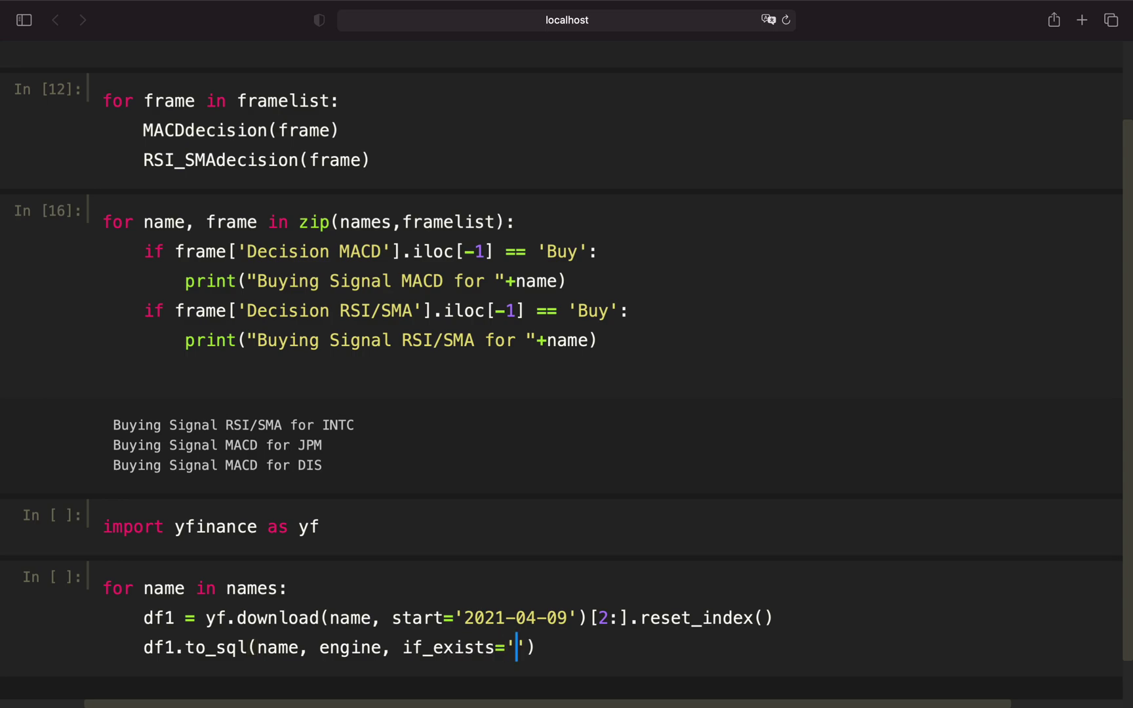
{"action": "type", "text": "append"}
{"action": "key", "text": "Right"}
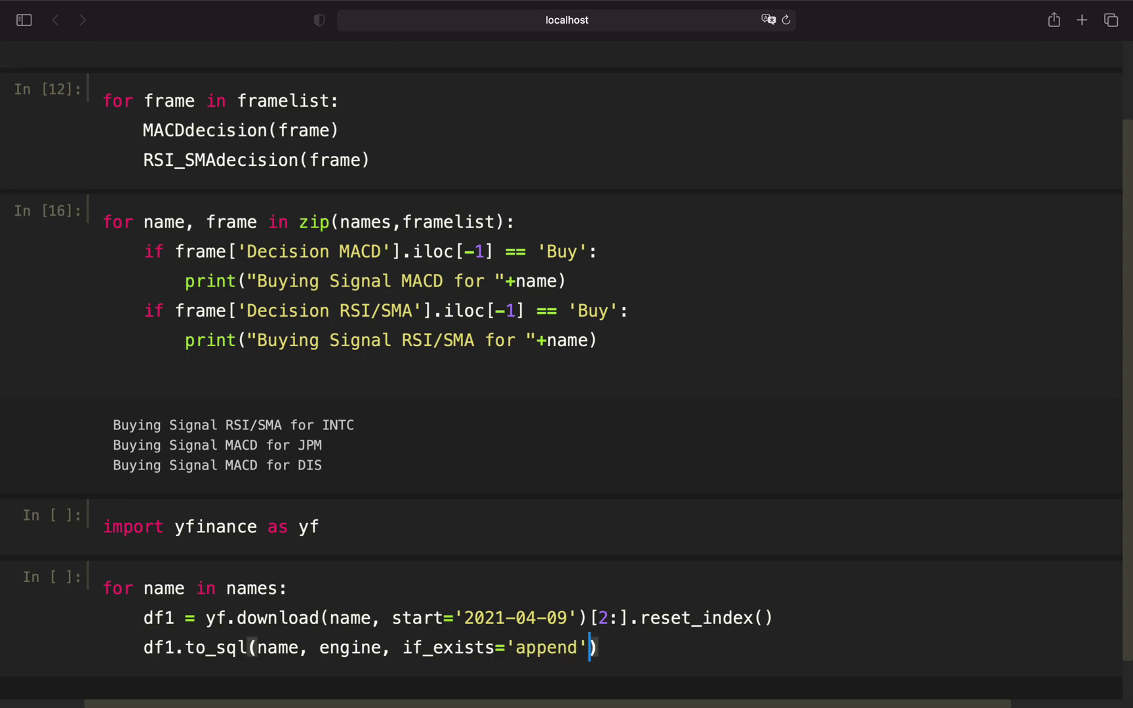
{"action": "type", "text": ", index=False"}
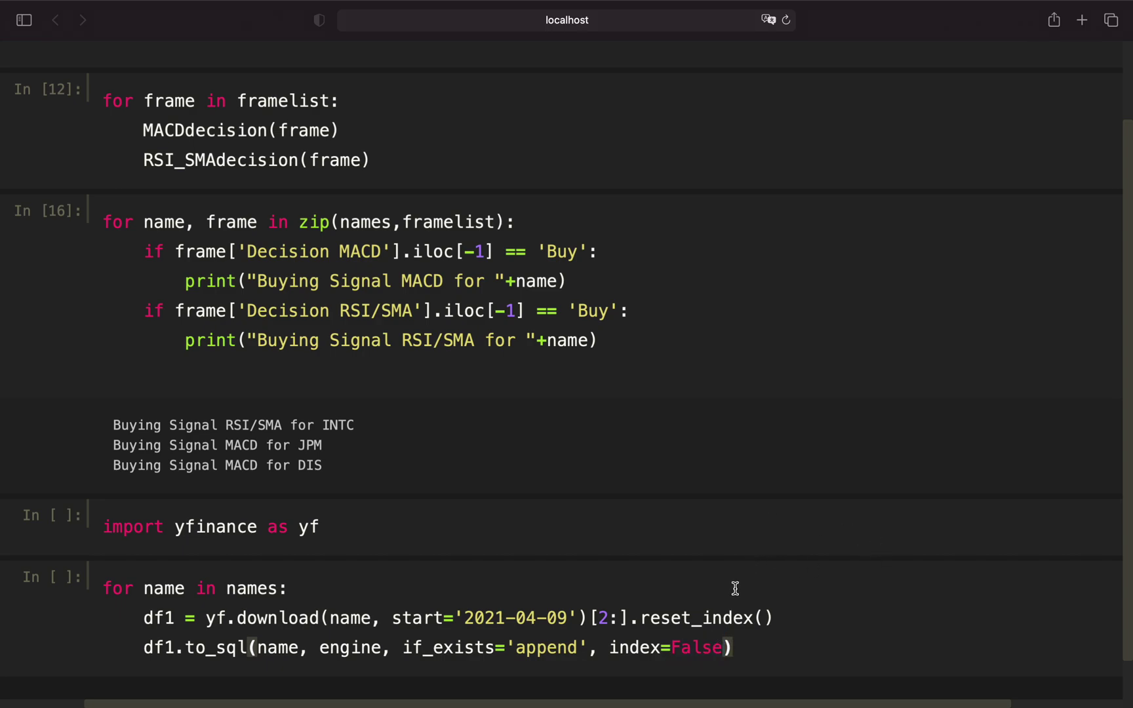
{"action": "scroll", "coordinate": [734, 589], "scroll_direction": "down", "scroll_amount": 2}
{"action": "scroll", "coordinate": [735, 575], "scroll_direction": "down", "scroll_amount": 2}
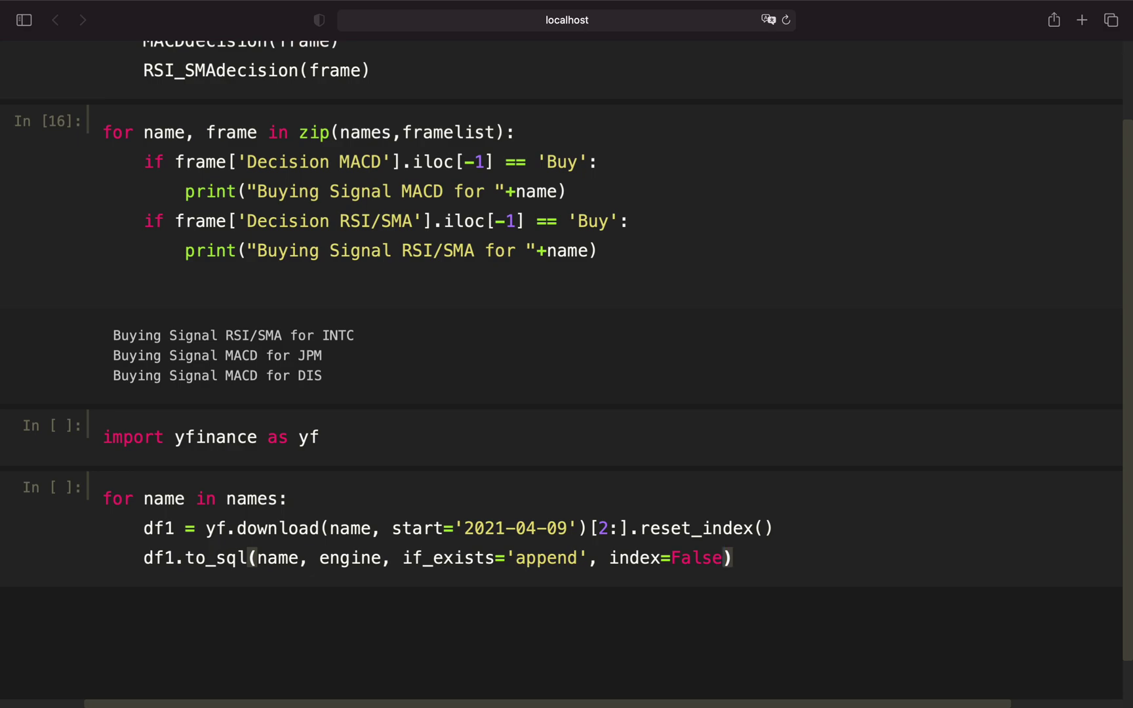
{"action": "left_click", "coordinate": [13, 569]}
- Insert cells below the loop and run 'import datetime as dt'
{"action": "key", "text": "b"}
{"action": "key", "text": "b"}
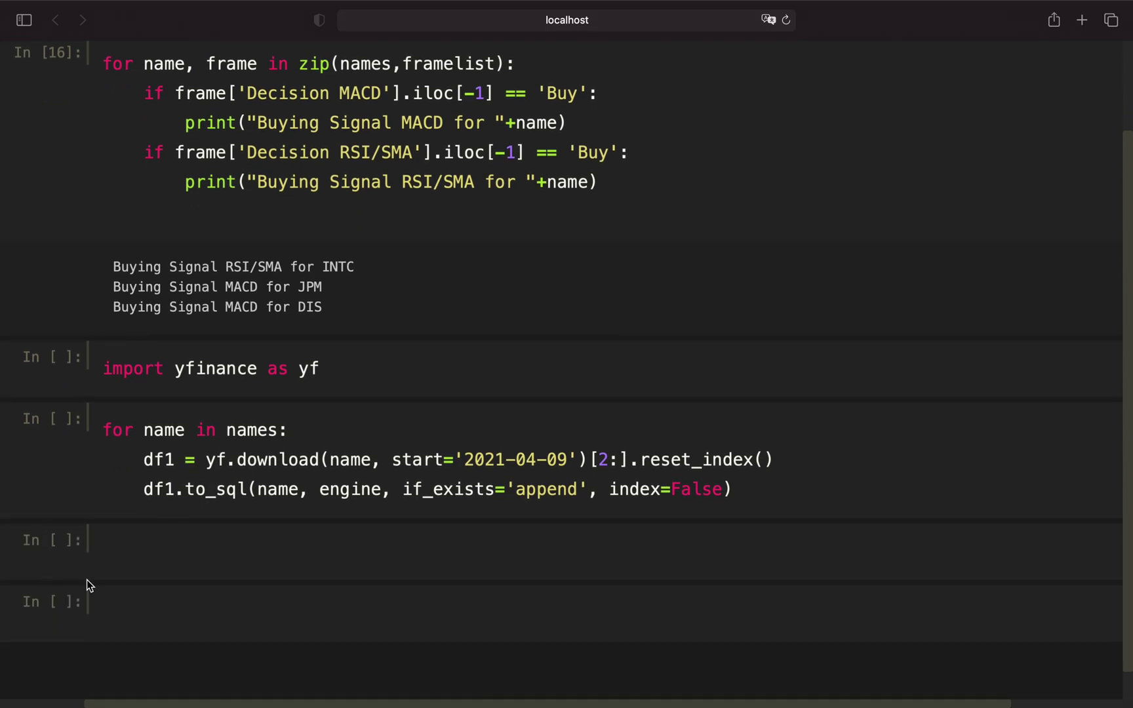
{"action": "left_click", "coordinate": [137, 544]}
{"action": "type", "text": "im"}
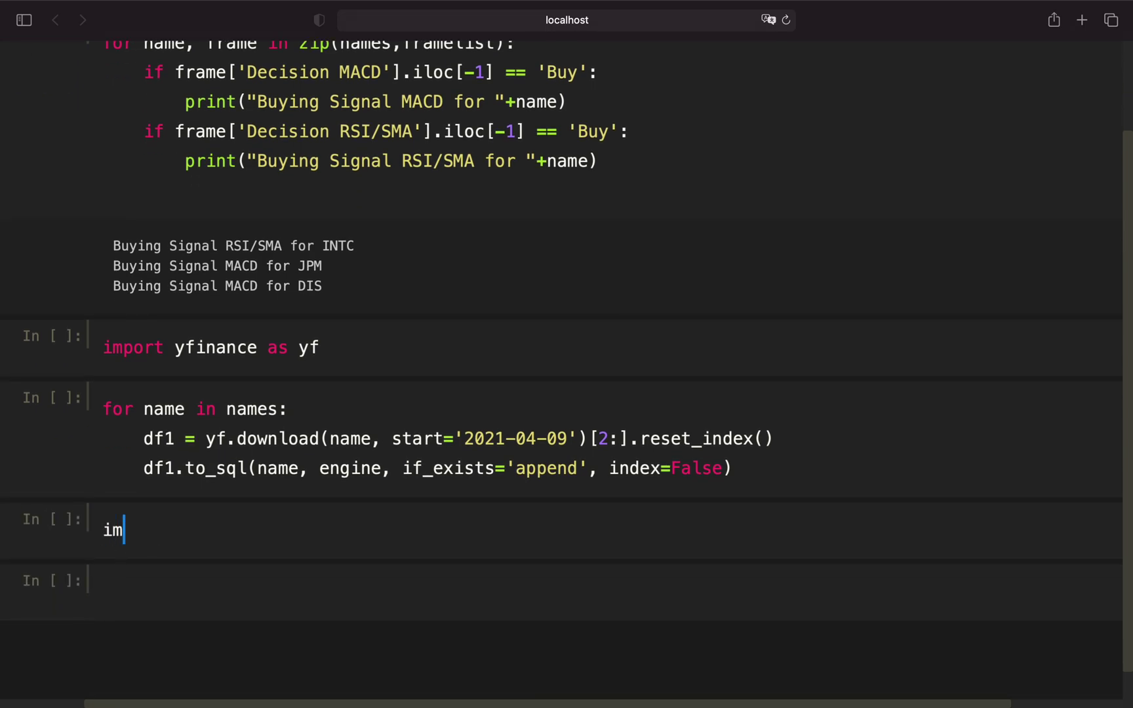
{"action": "type", "text": "port datetime"}
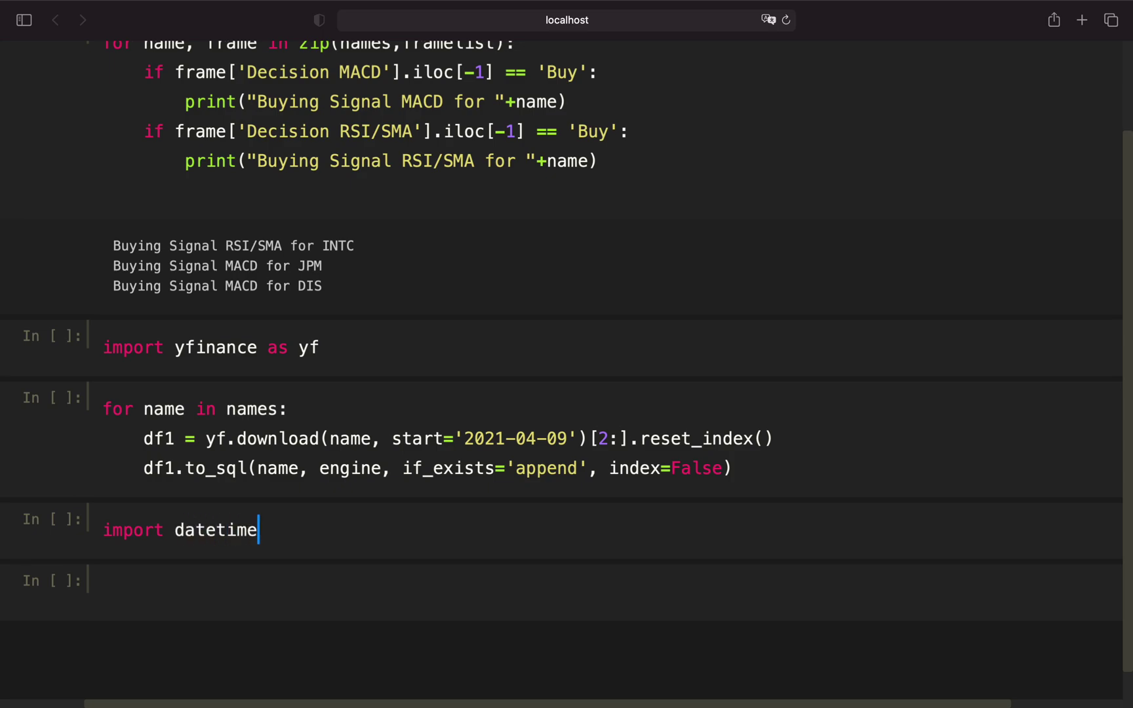
{"action": "type", "text": " as dt"}
{"action": "key", "text": "shift+Return"}
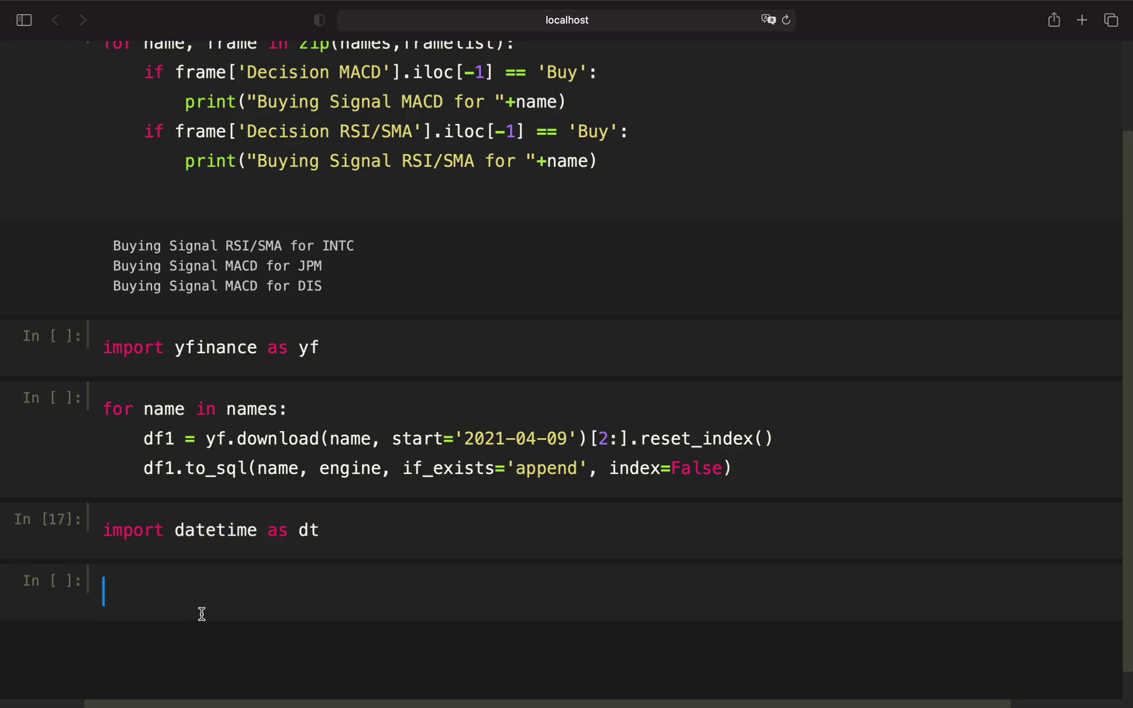
{"action": "type", "text": "yf.down"}
{"action": "type", "text": "load()"}
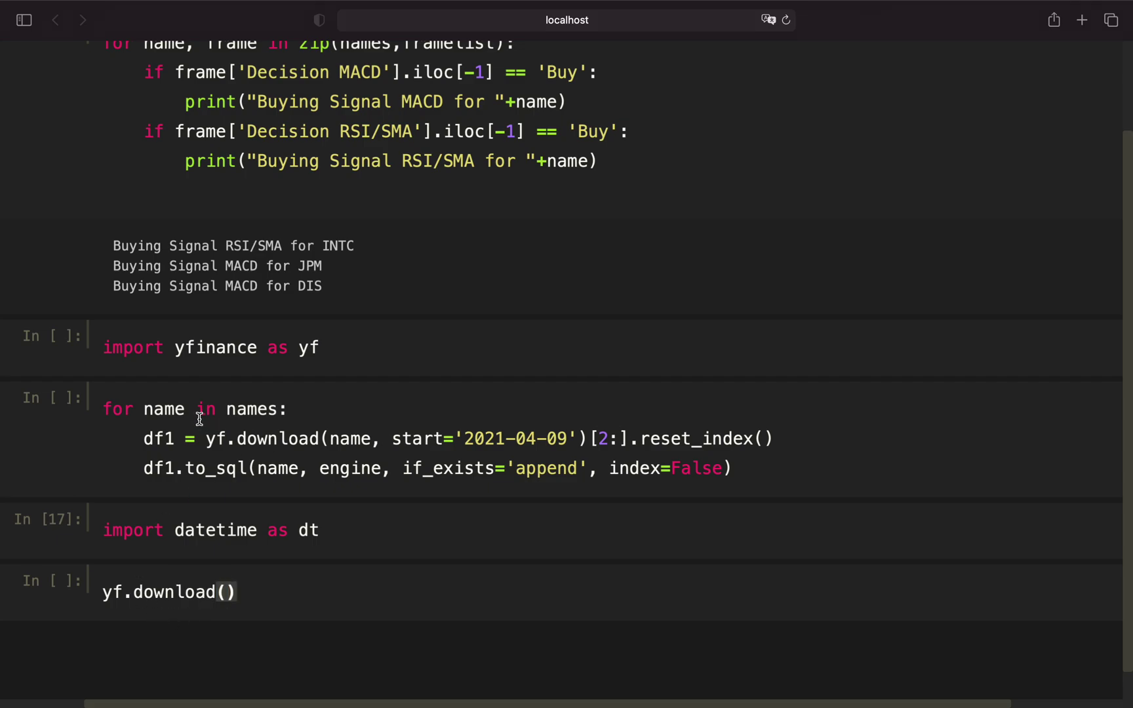
{"action": "left_click_drag", "start_coordinate": [104, 409], "coordinate": [342, 408]}
{"action": "key", "text": "super+c"}
- Copy the for-line and download line into the new cell, using start=dt.datetime.now()
{"action": "key", "text": "super+a"}
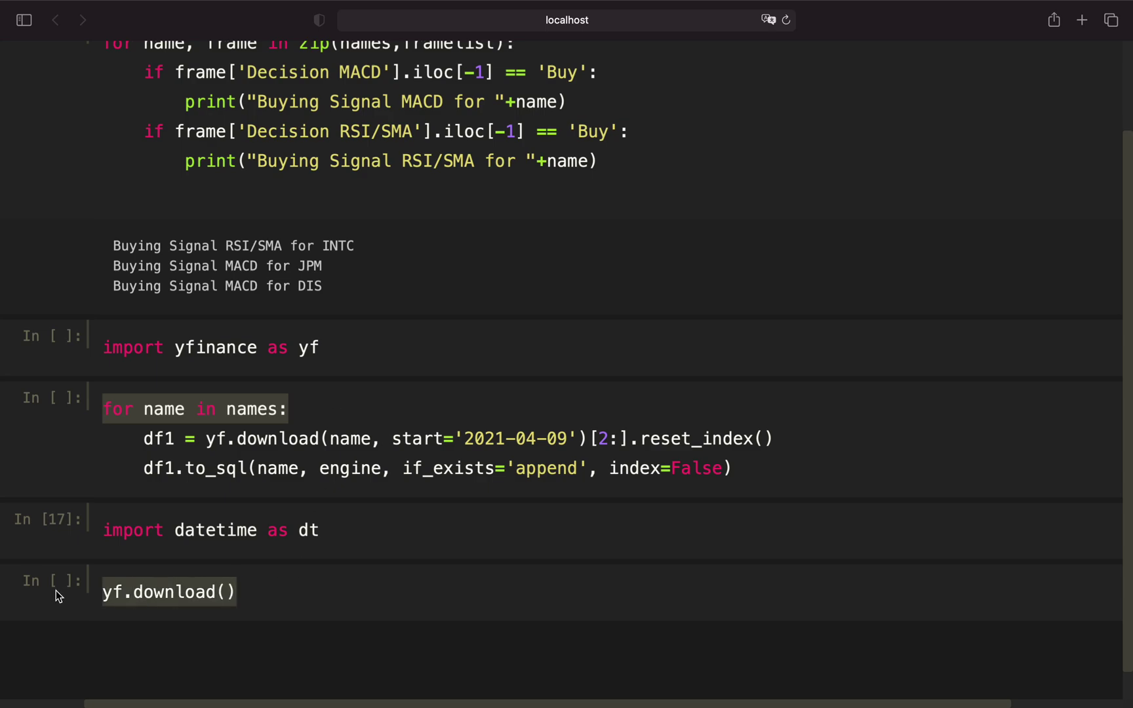
{"action": "key", "text": "super+v"}
{"action": "key", "text": "Return"}
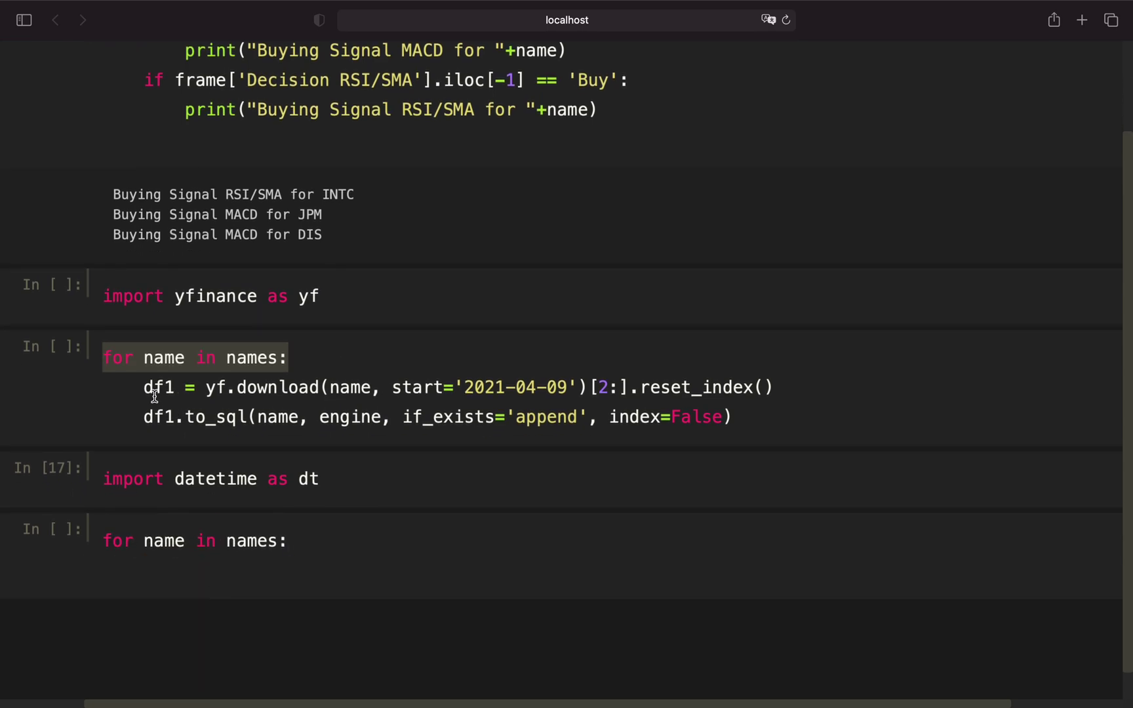
{"action": "left_click_drag", "start_coordinate": [144, 387], "coordinate": [779, 390]}
{"action": "key", "text": "super+c"}
{"action": "left_click", "coordinate": [282, 585]}
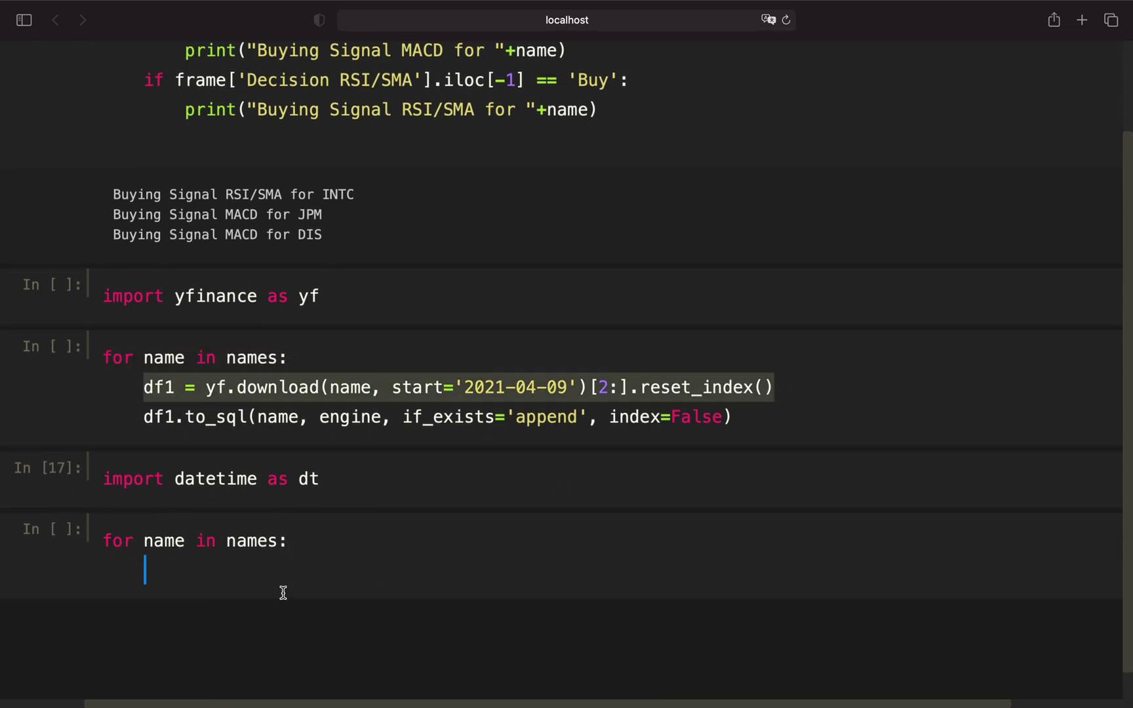
{"action": "key", "text": "super+v"}
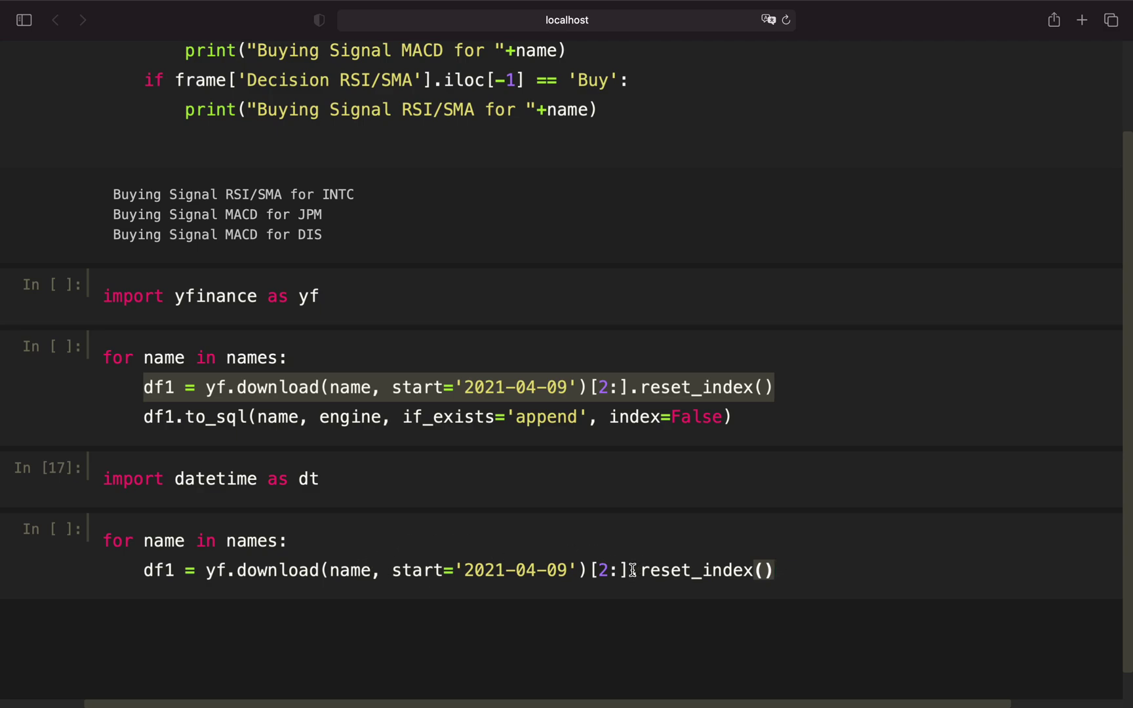
{"action": "left_click_drag", "start_coordinate": [629, 569], "coordinate": [389, 573]}
{"action": "type", "text": "start="}
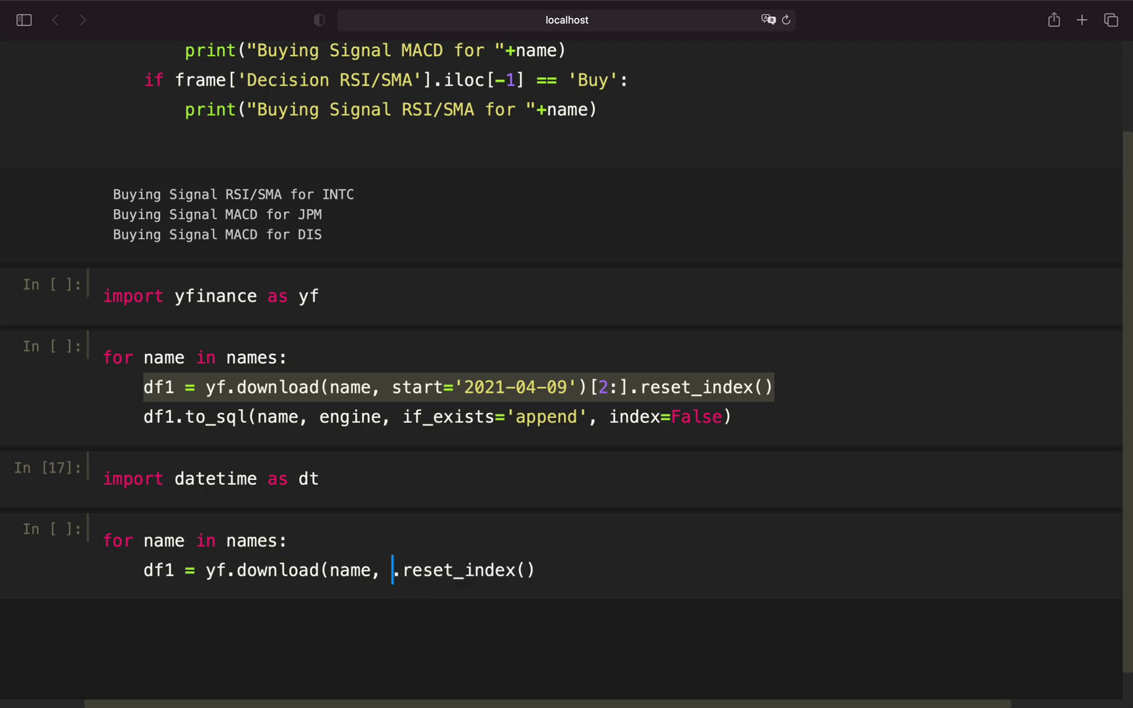
{"action": "type", "text": "dt.datetime.now"}
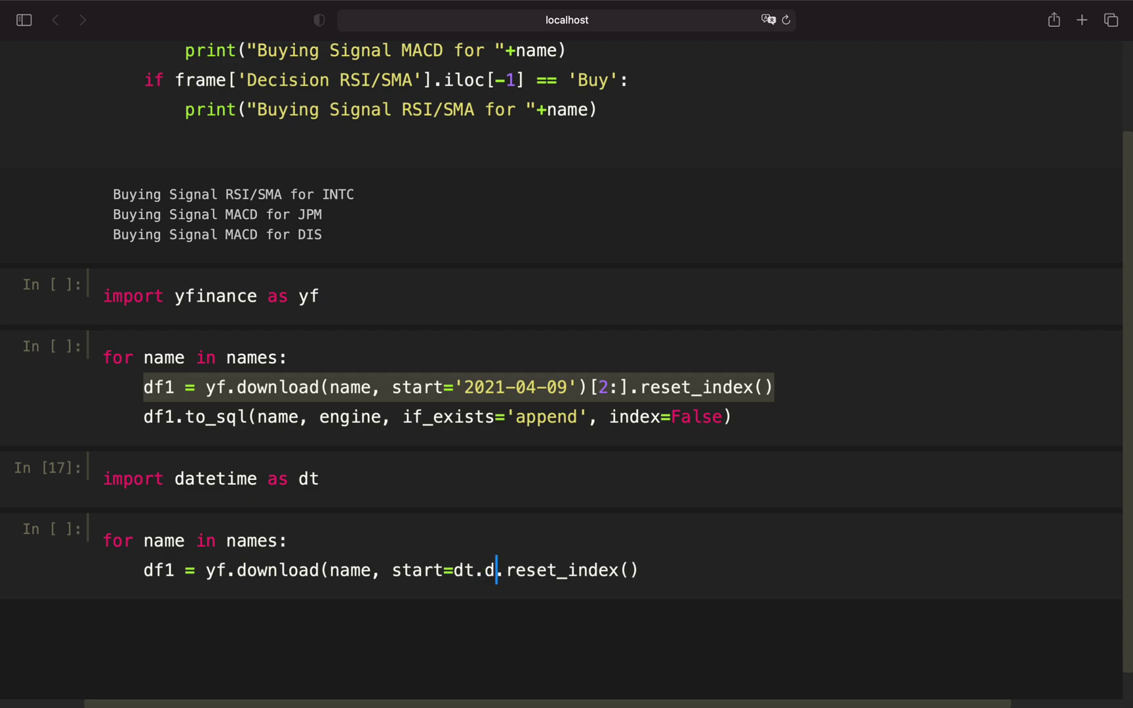
{"action": "type", "text": "()"}
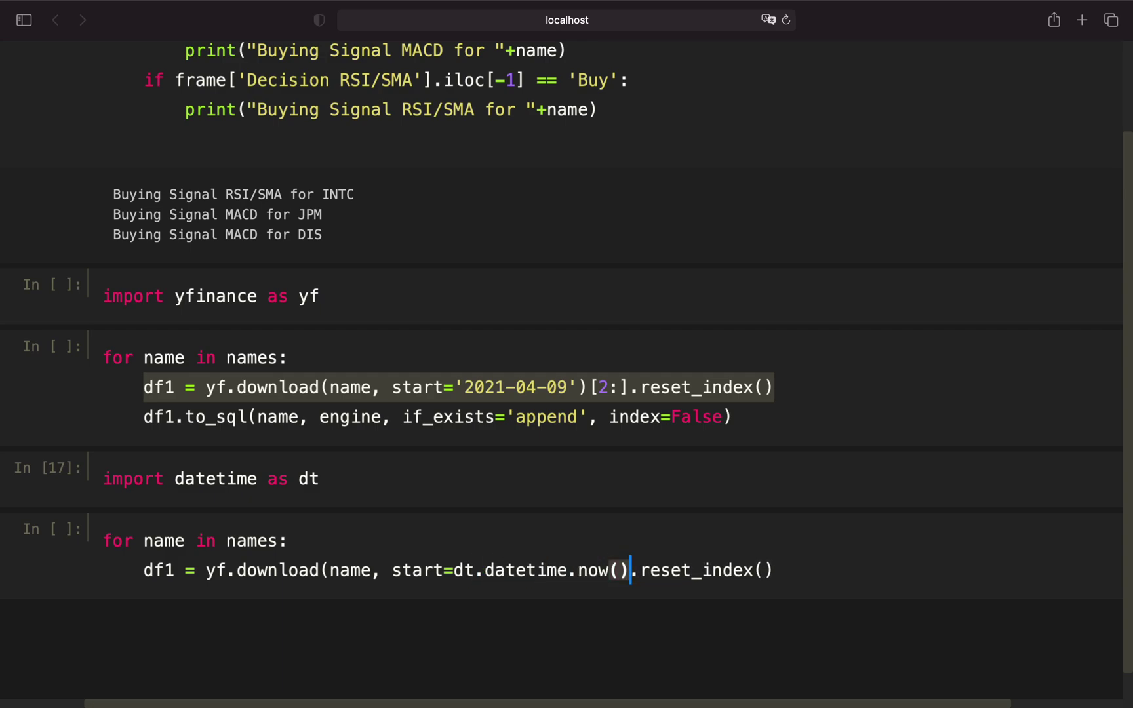
{"action": "type", "text": ")"}
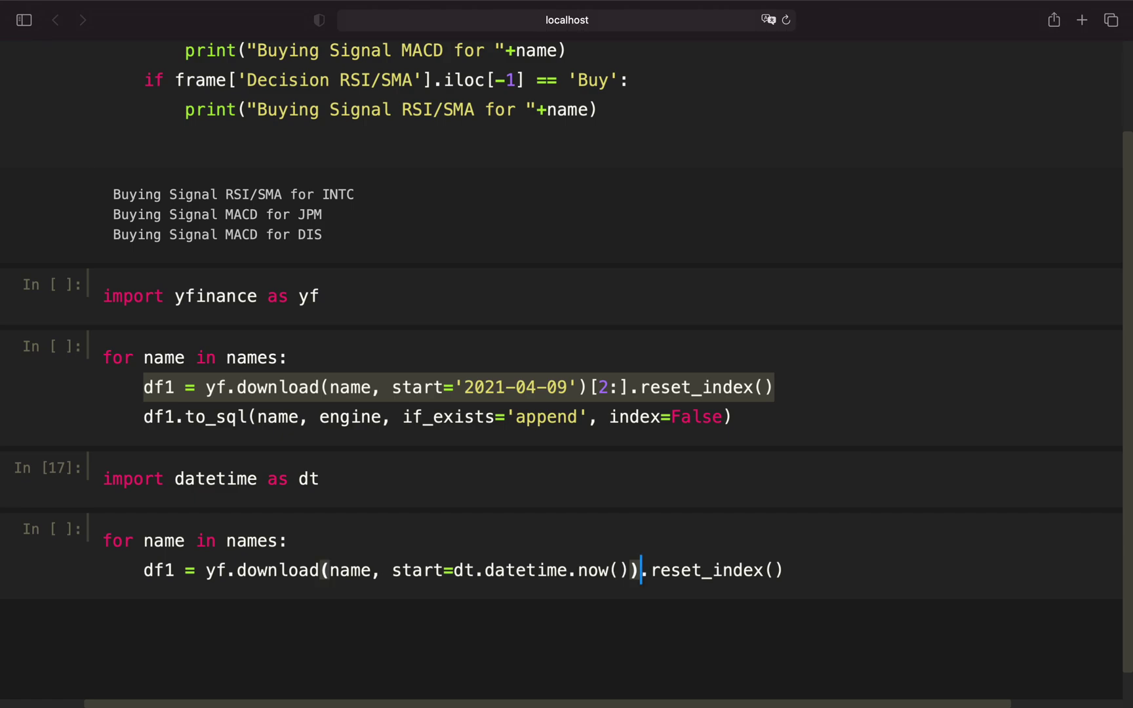
{"action": "scroll", "coordinate": [799, 579], "scroll_direction": "down", "scroll_amount": 1}
{"action": "left_click", "coordinate": [827, 541]}
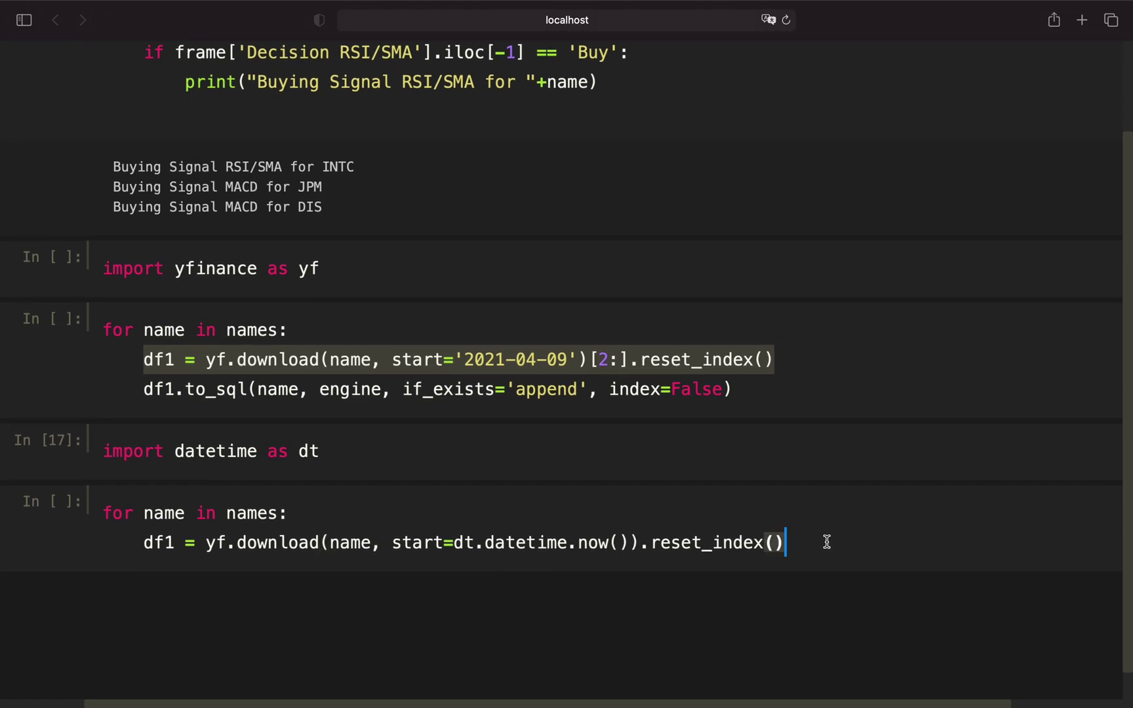
- Add the df1.to_sql append line, without the index, to the new loop
{"action": "key", "text": "Return"}
{"action": "type", "text": "df"}
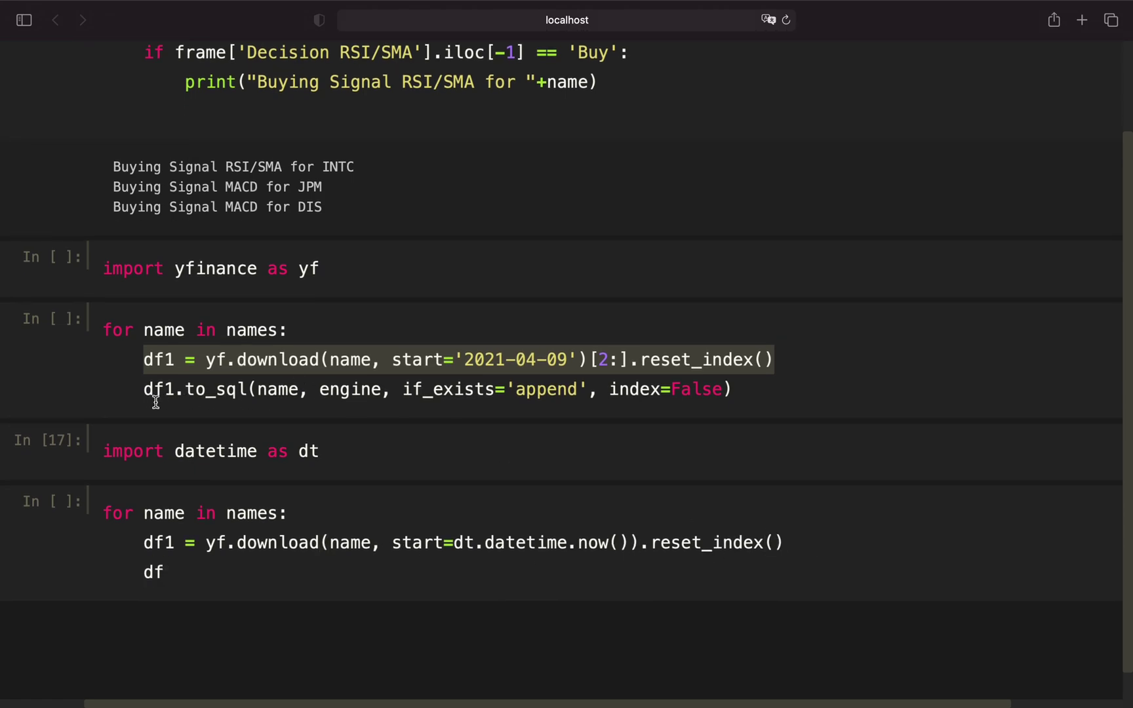
{"action": "left_click", "coordinate": [140, 394]}
{"action": "left_click_drag", "start_coordinate": [141, 393], "coordinate": [893, 387]}
{"action": "key", "text": "super+c"}
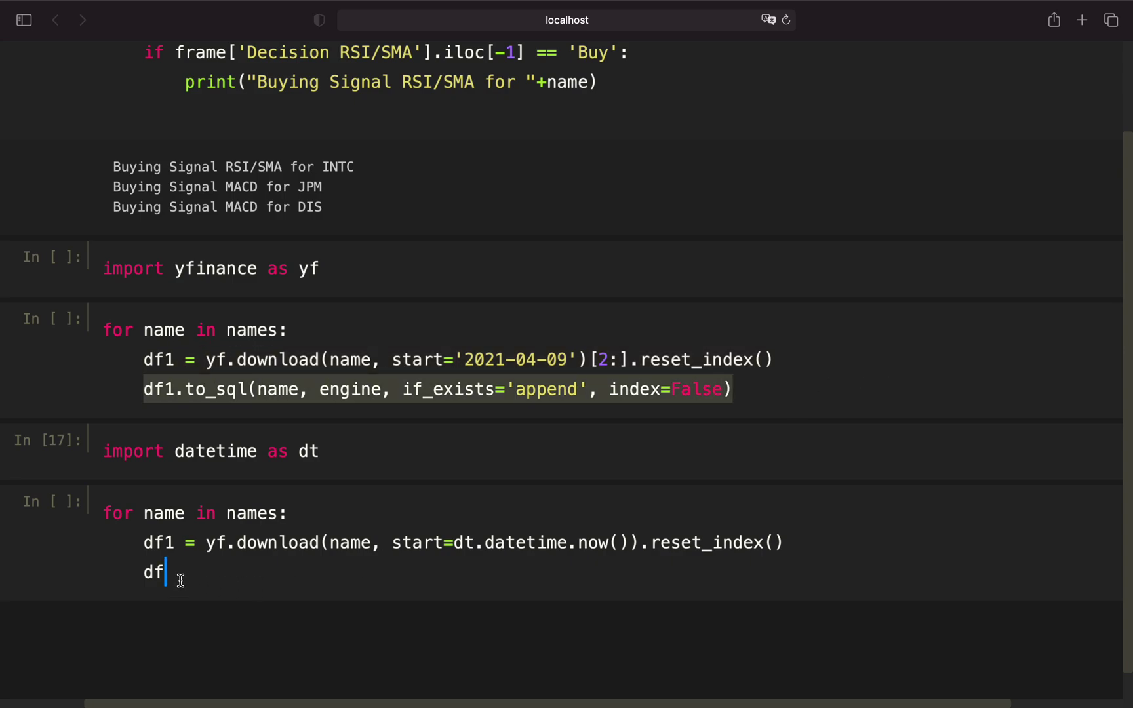
{"action": "left_click", "coordinate": [147, 573]}
{"action": "double_click", "coordinate": [152, 573]}
{"action": "key", "text": "super+v"}
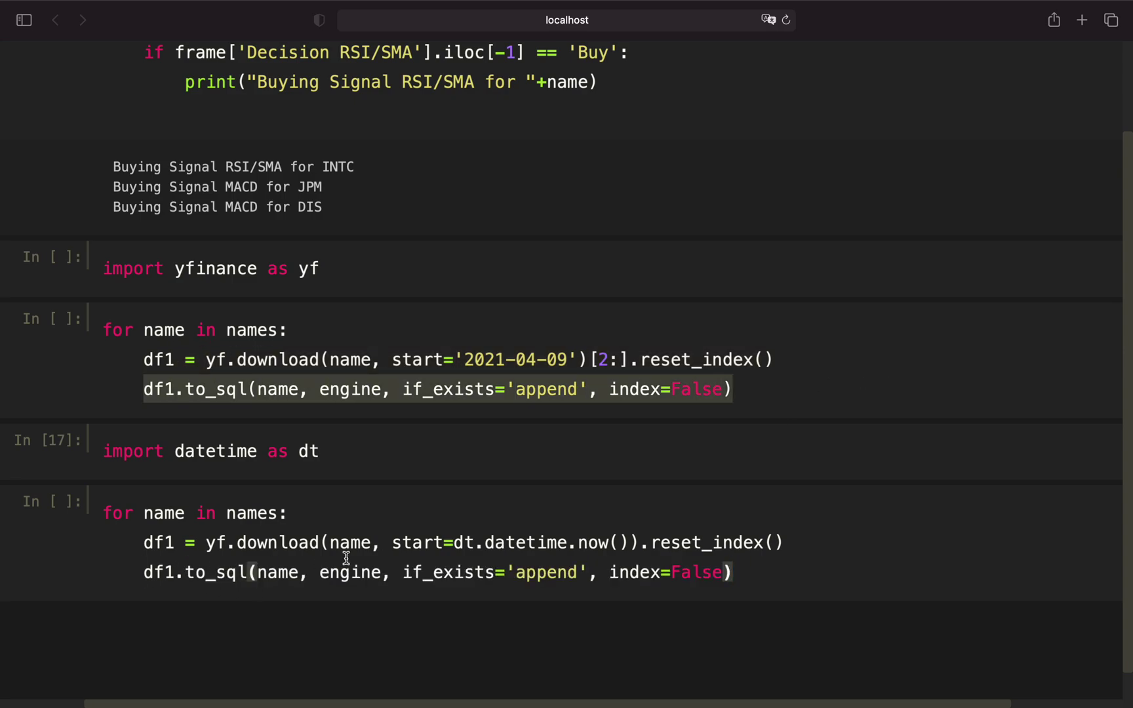